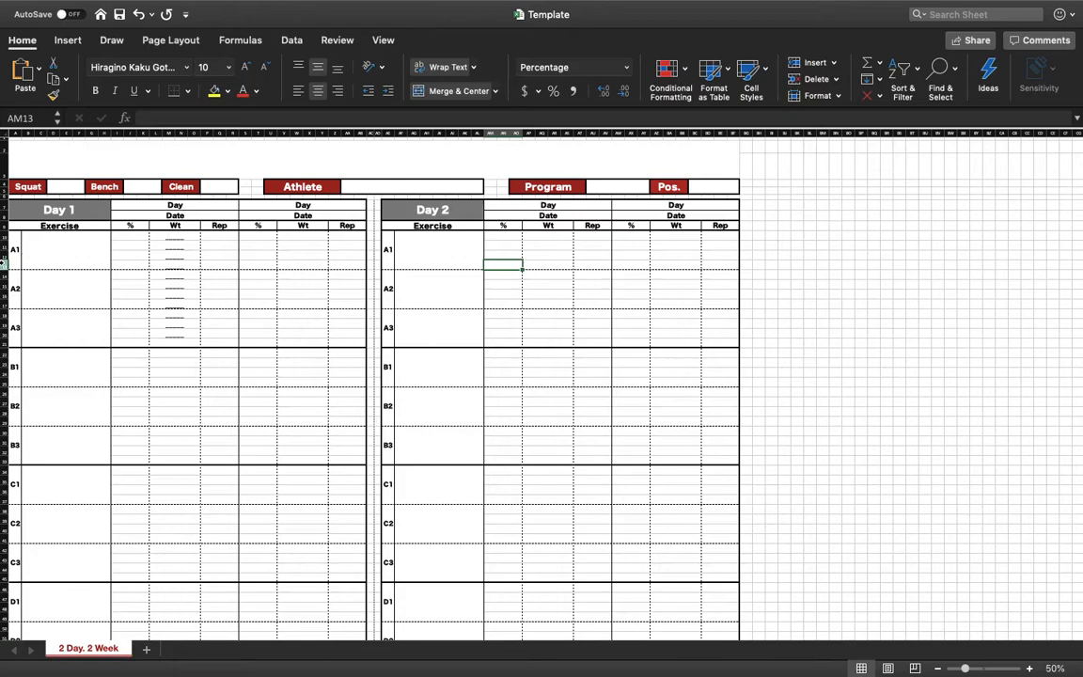
Step: Review the page orientation, scaling and margins in Page Setup, and set the header to (none)
{"action": "left_click", "coordinate": [179, 44]}
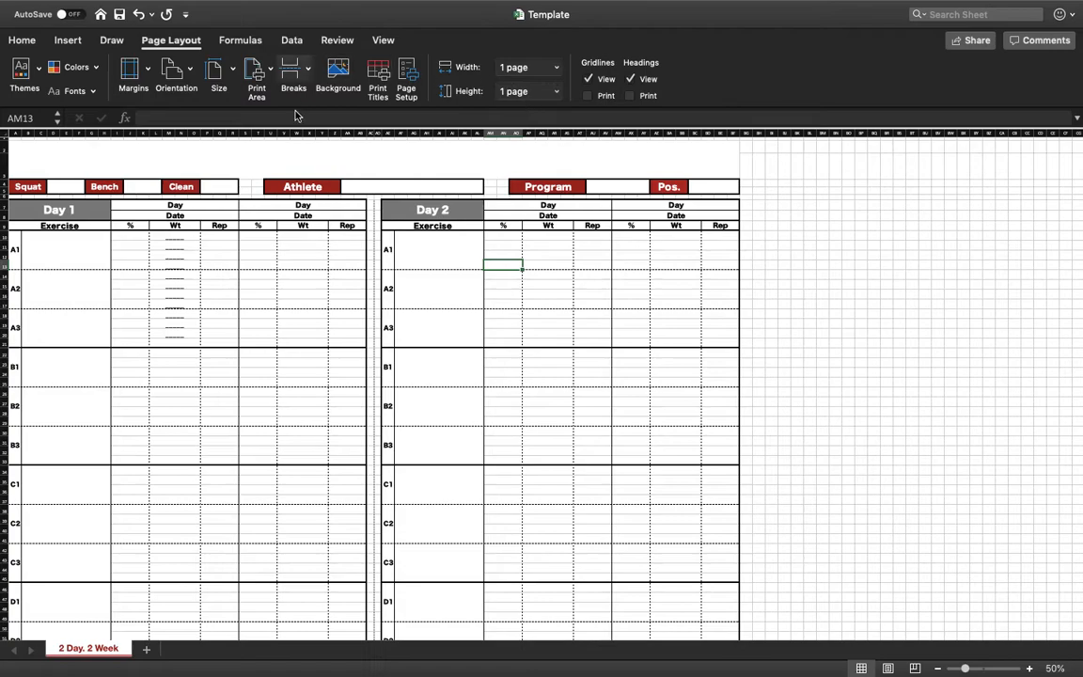
{"action": "left_click", "coordinate": [406, 74]}
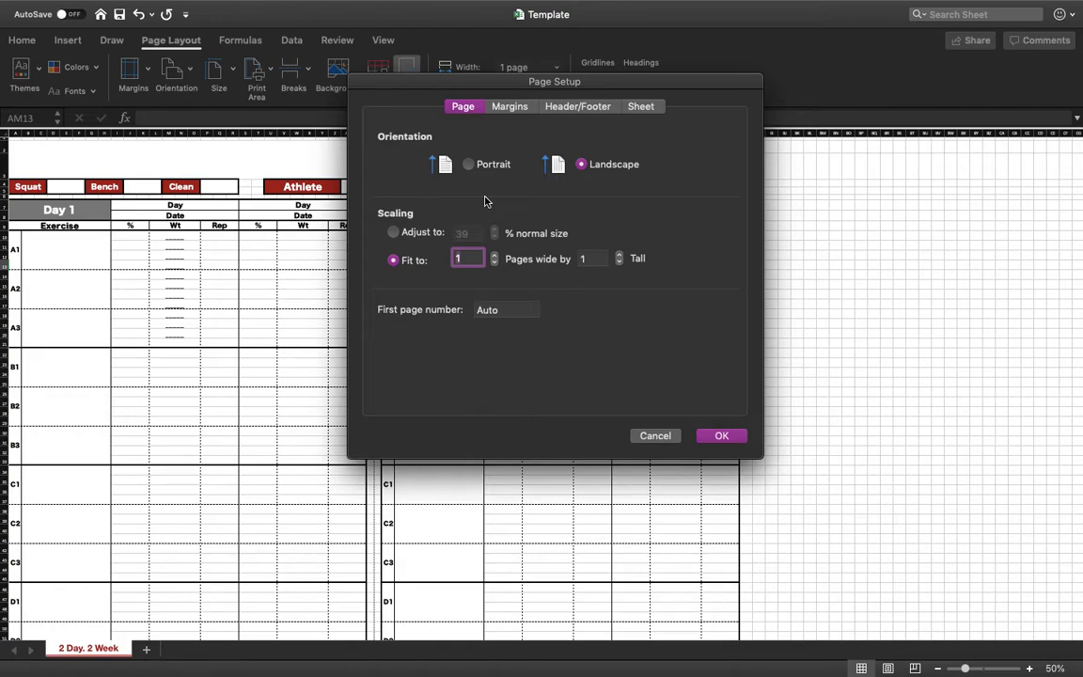
{"action": "left_click", "coordinate": [510, 107]}
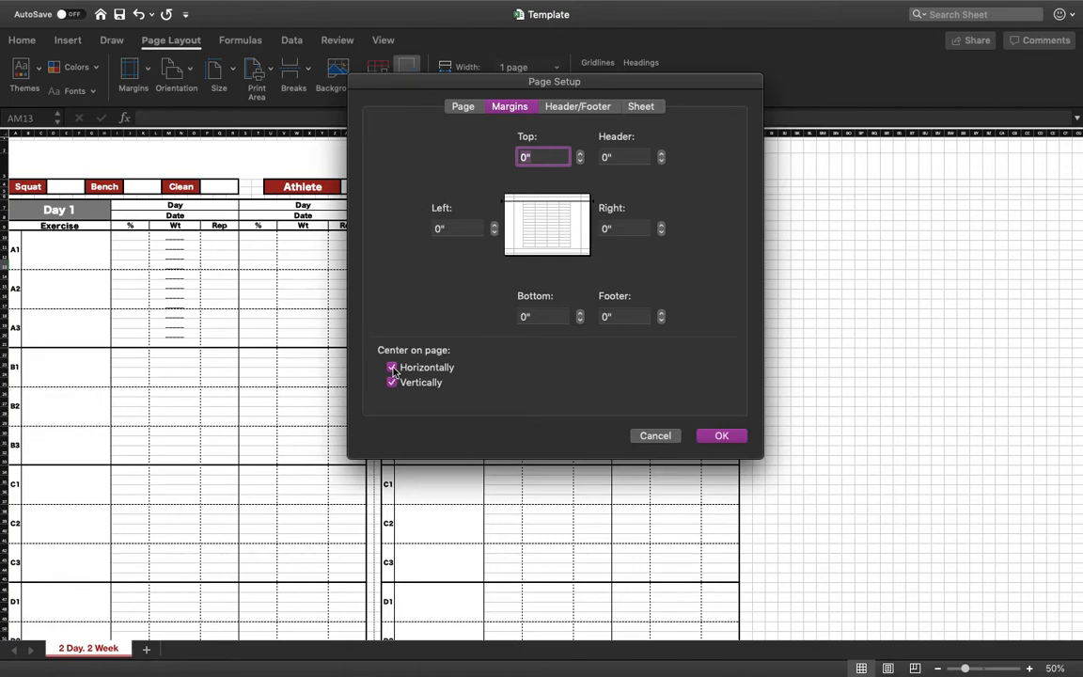
{"action": "left_click", "coordinate": [566, 107]}
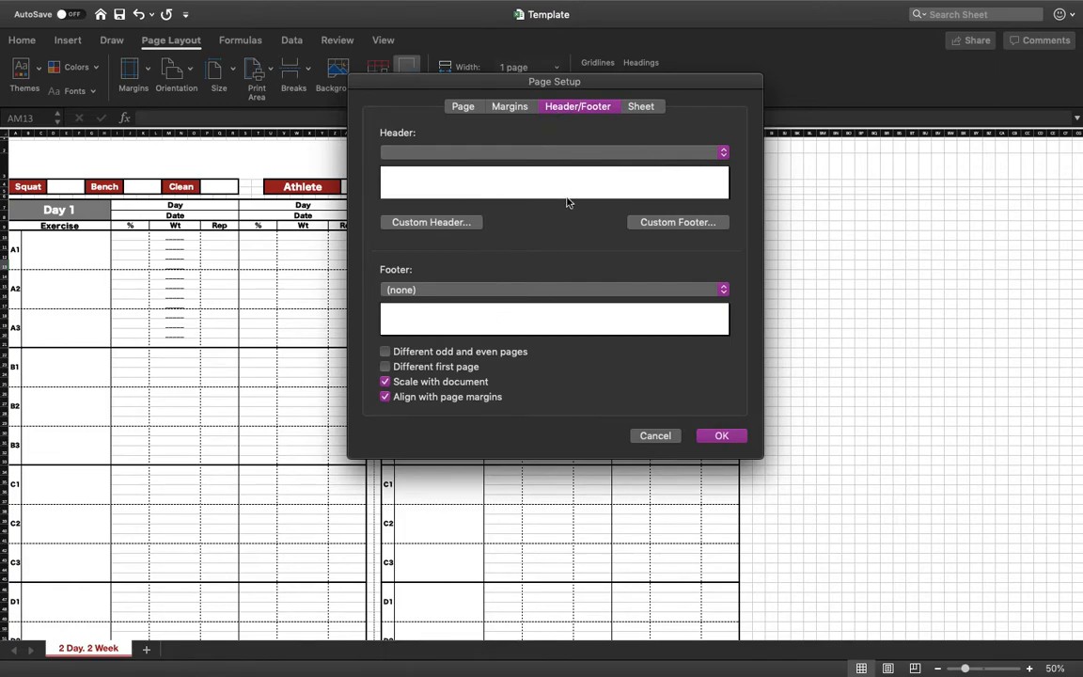
{"action": "left_click", "coordinate": [537, 152]}
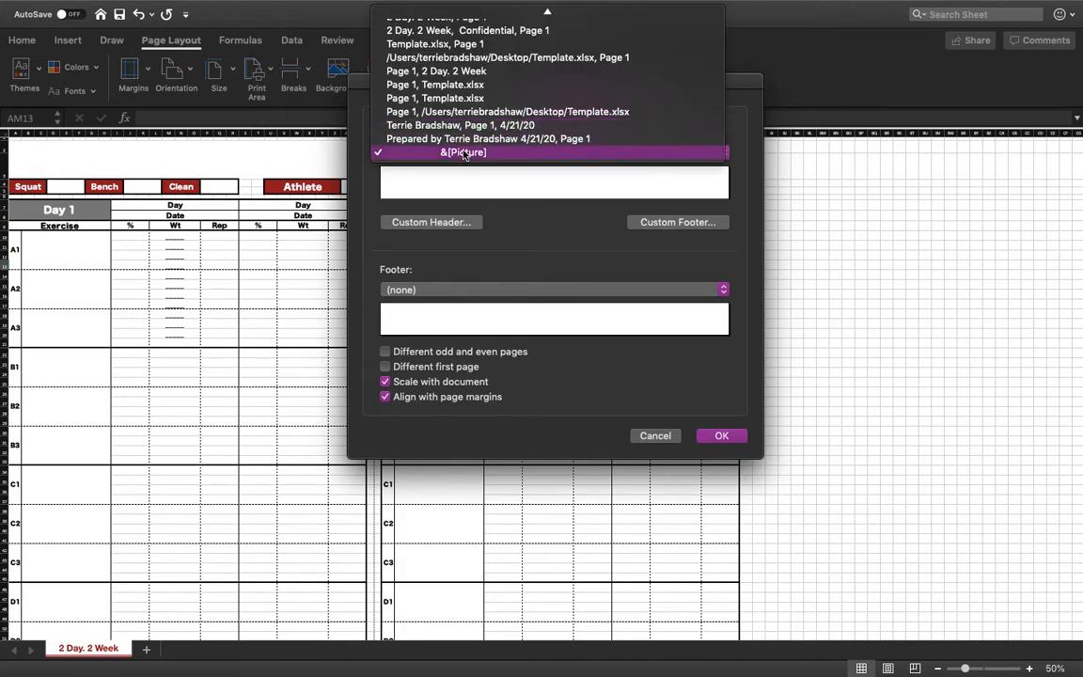
{"action": "scroll", "coordinate": [442, 94], "scroll_direction": "up", "scroll_amount": 5}
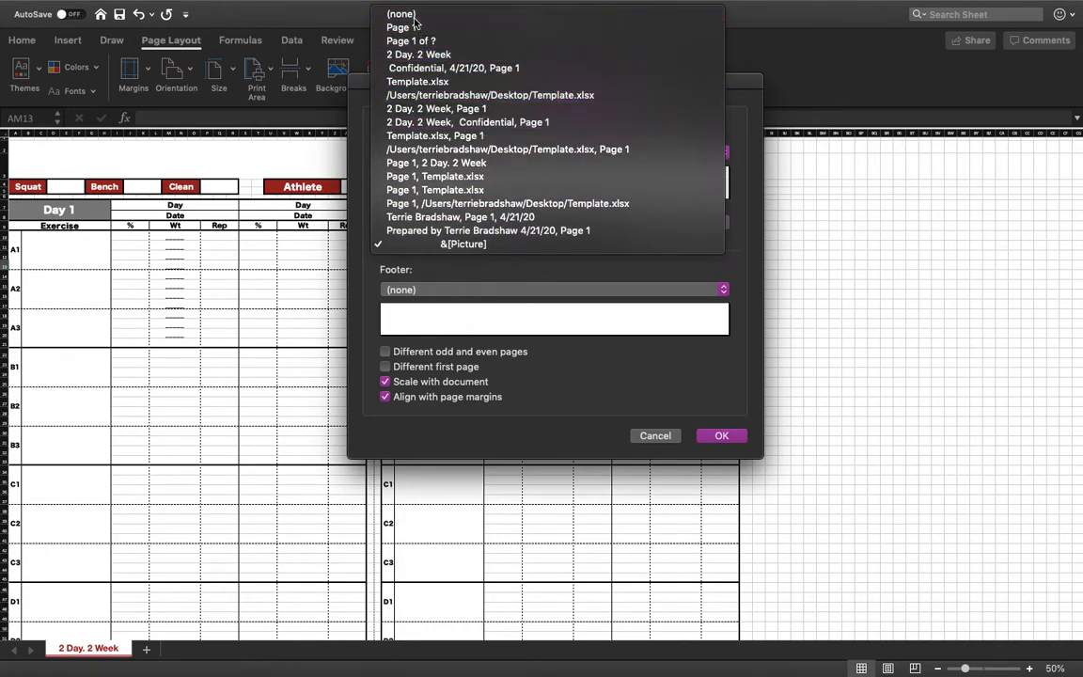
{"action": "left_click", "coordinate": [414, 15]}
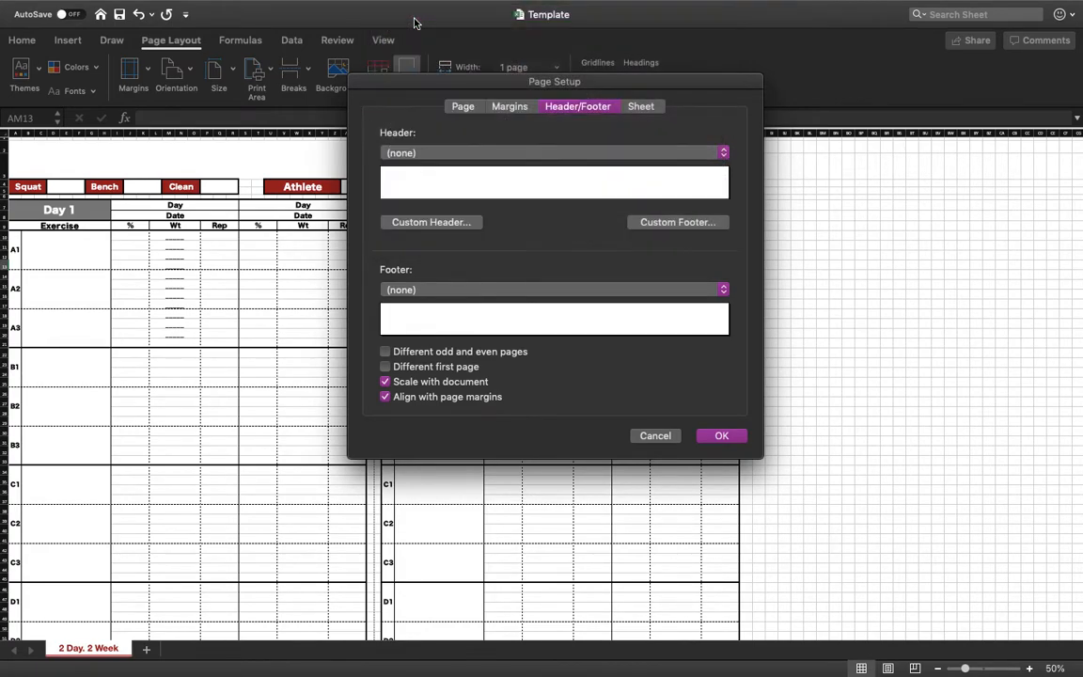
{"action": "left_click", "coordinate": [722, 436]}
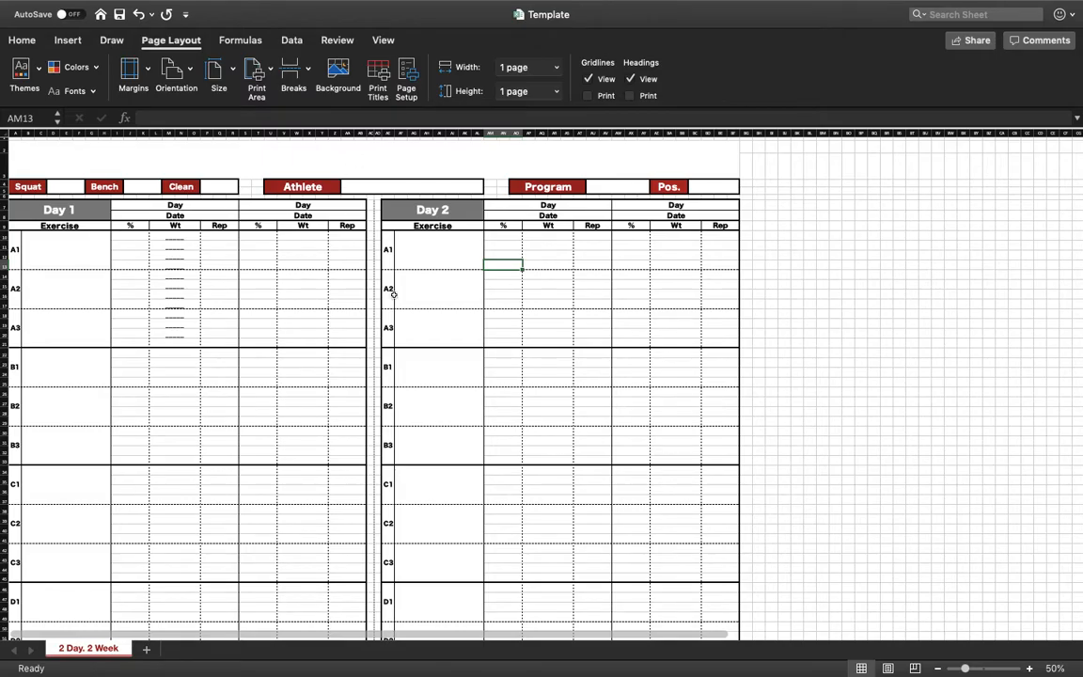
Step: Set the print area from the blank banner at A2 down to the row just above the Motivation box
{"action": "scroll", "coordinate": [393, 294], "scroll_direction": "down", "scroll_amount": 5}
{"action": "scroll", "coordinate": [393, 294], "scroll_direction": "up", "scroll_amount": 5}
{"action": "left_click_drag", "start_coordinate": [273, 152], "coordinate": [332, 587]}
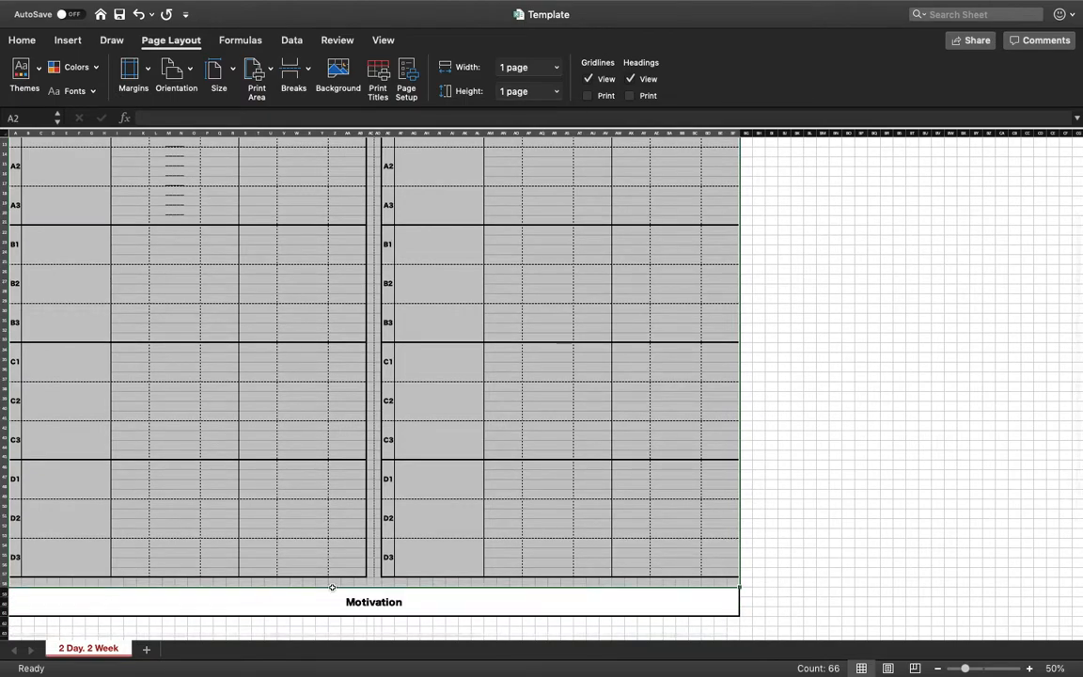
{"action": "left_click", "coordinate": [256, 72]}
{"action": "left_click", "coordinate": [292, 95]}
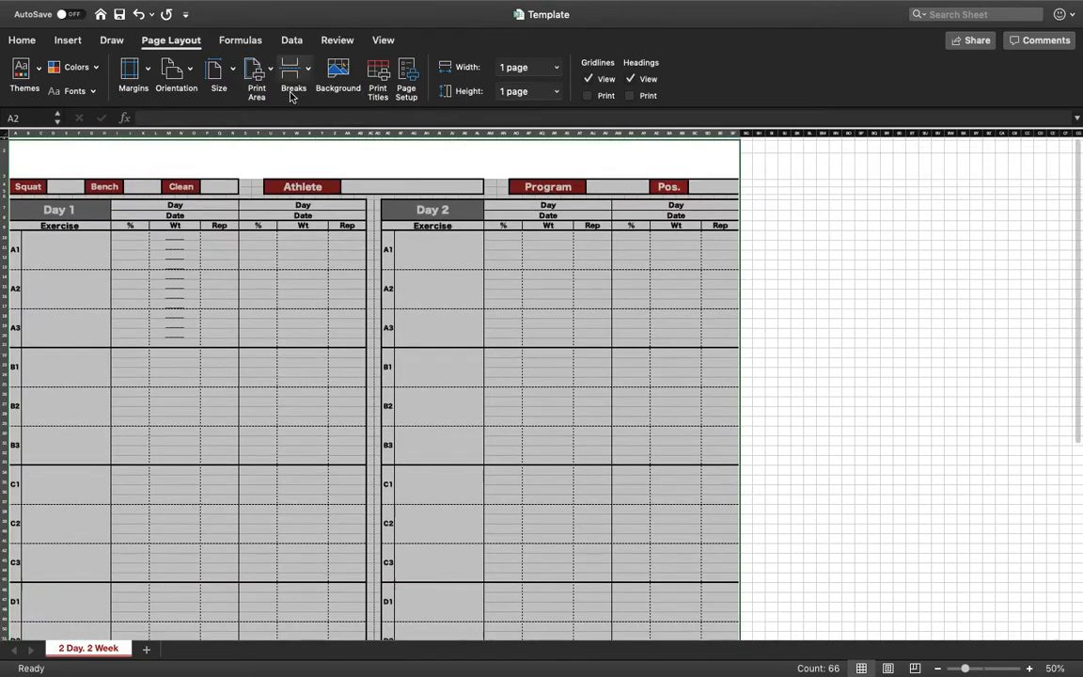
Step: Check the print preview of the active sheet, and close it without printing
{"action": "left_click", "coordinate": [376, 39]}
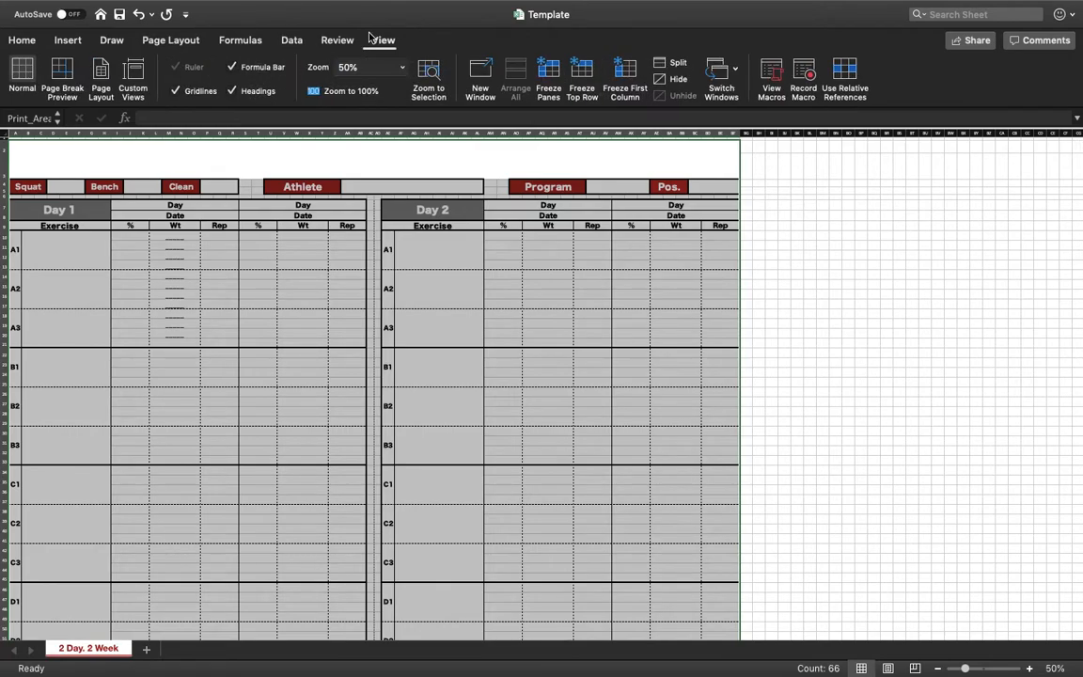
{"action": "mouse_move", "coordinate": [193, 4]}
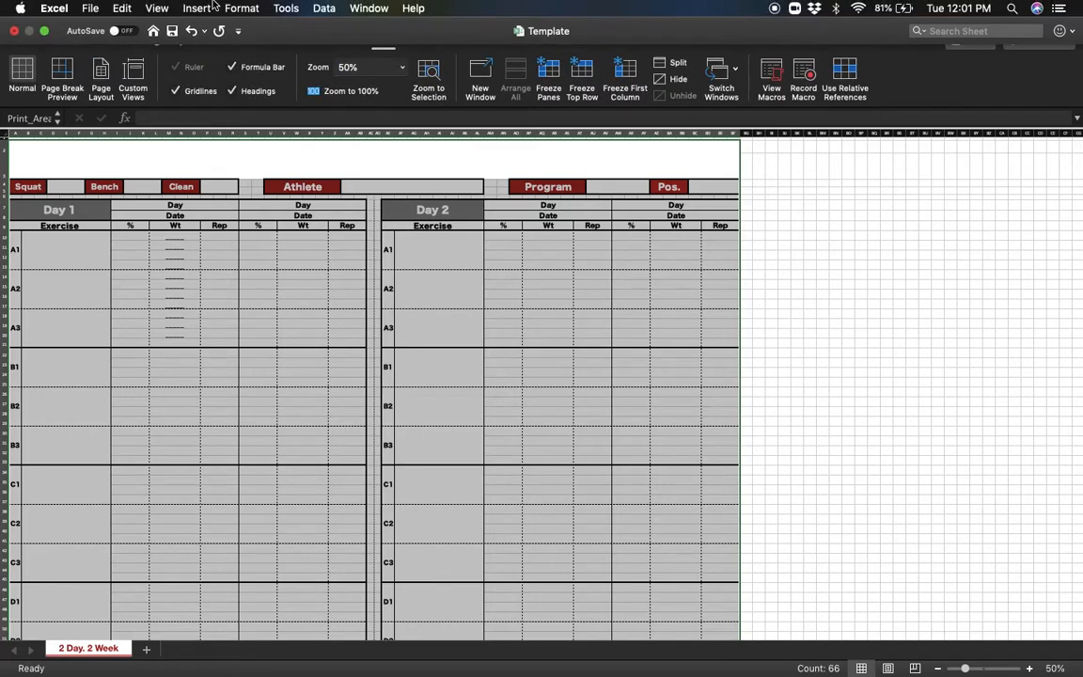
{"action": "left_click", "coordinate": [90, 8]}
{"action": "left_click", "coordinate": [108, 335]}
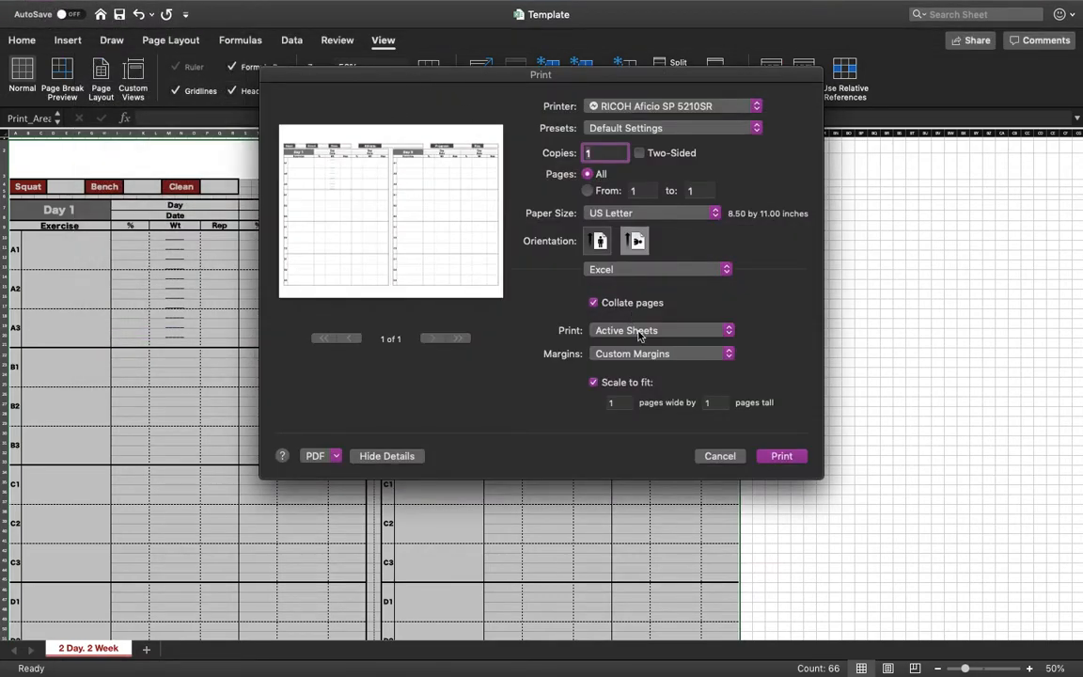
{"action": "left_click", "coordinate": [716, 457]}
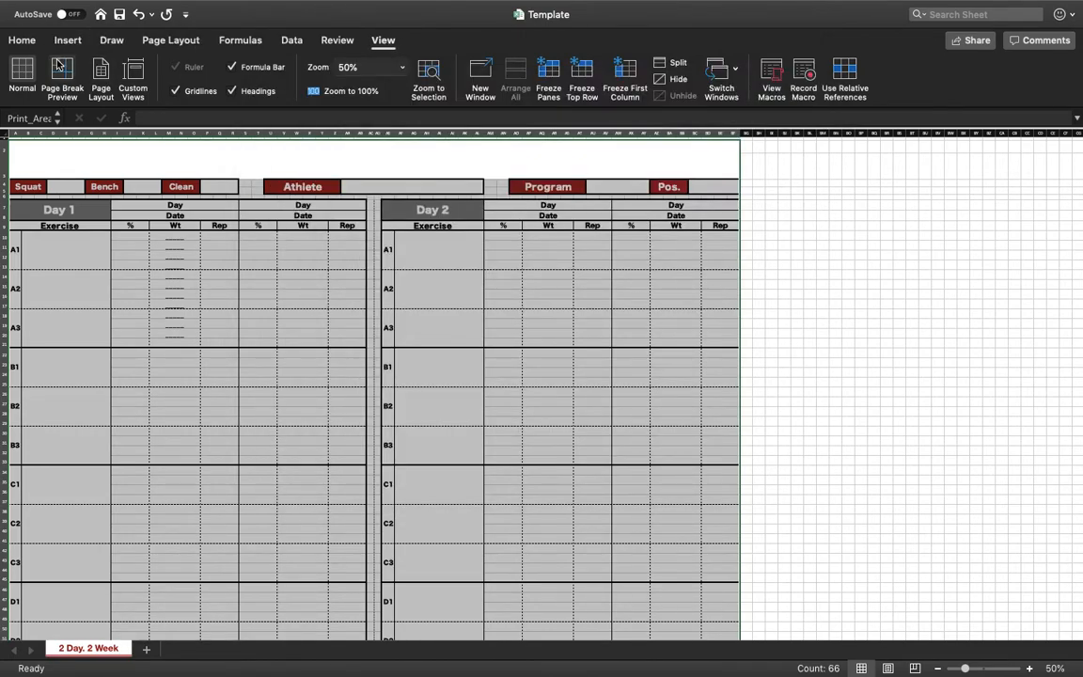
Step: Switch the sheet to Page Layout view and examine how the template fits on the page
{"action": "left_click", "coordinate": [100, 80]}
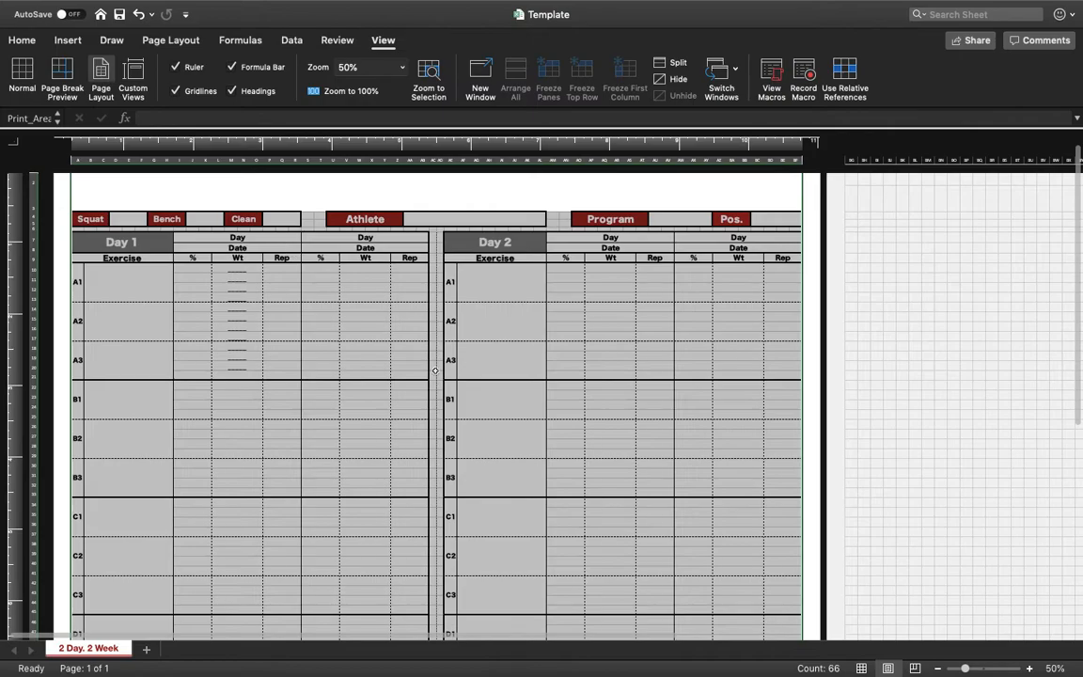
{"action": "scroll", "coordinate": [435, 371], "scroll_direction": "down", "scroll_amount": 5}
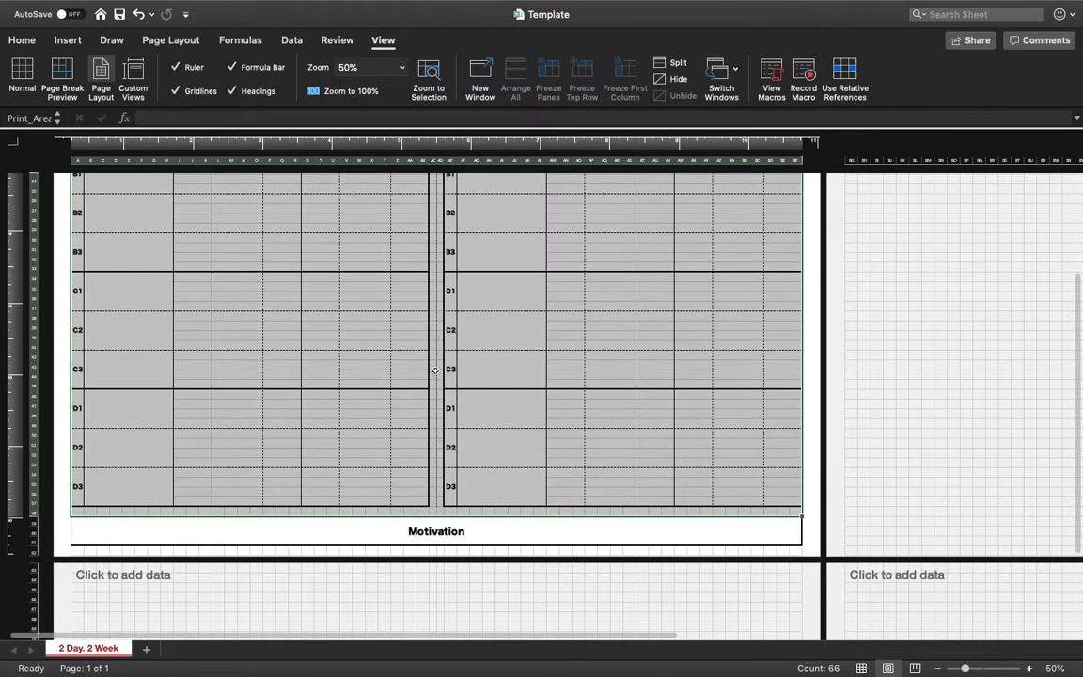
{"action": "scroll", "coordinate": [435, 370], "scroll_direction": "up", "scroll_amount": 5}
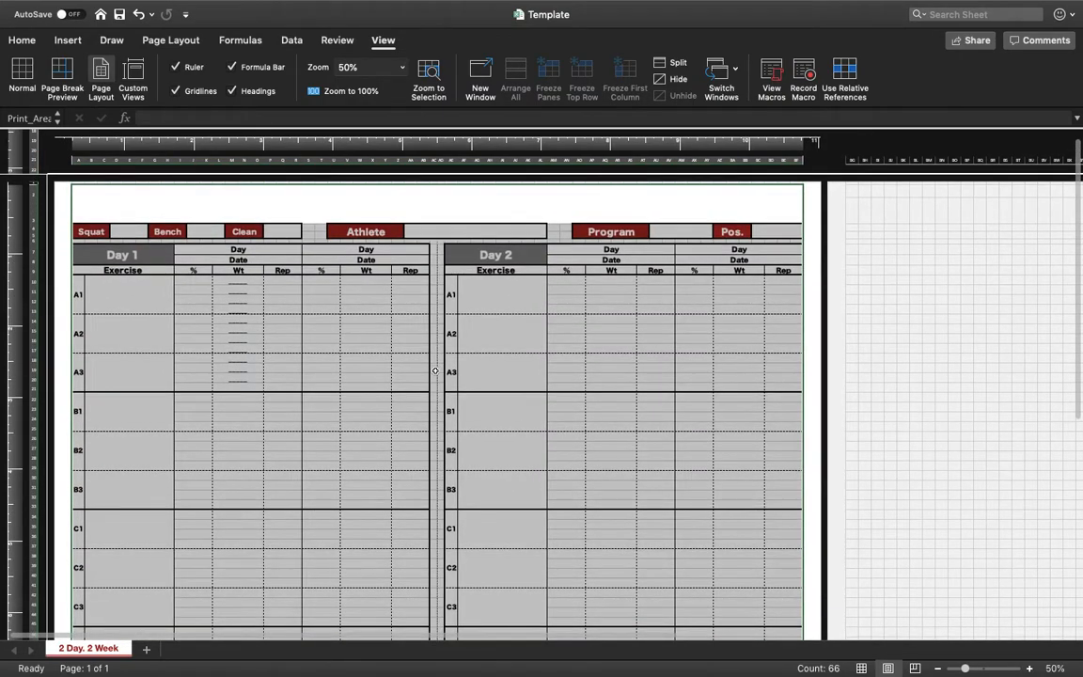
{"action": "scroll", "coordinate": [436, 371], "scroll_direction": "down", "scroll_amount": 4}
Step: Delete the rows containing the D1 to D3 exercise blocks and the Motivation box
{"action": "left_click", "coordinate": [152, 304]}
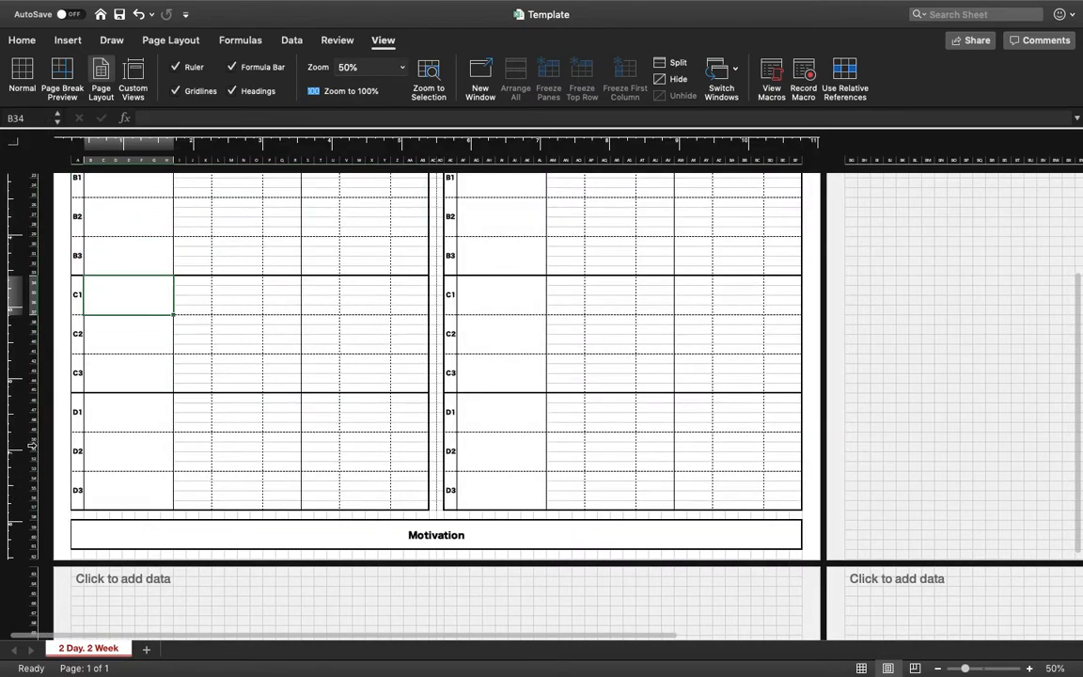
{"action": "left_click_drag", "start_coordinate": [34, 398], "coordinate": [34, 549]}
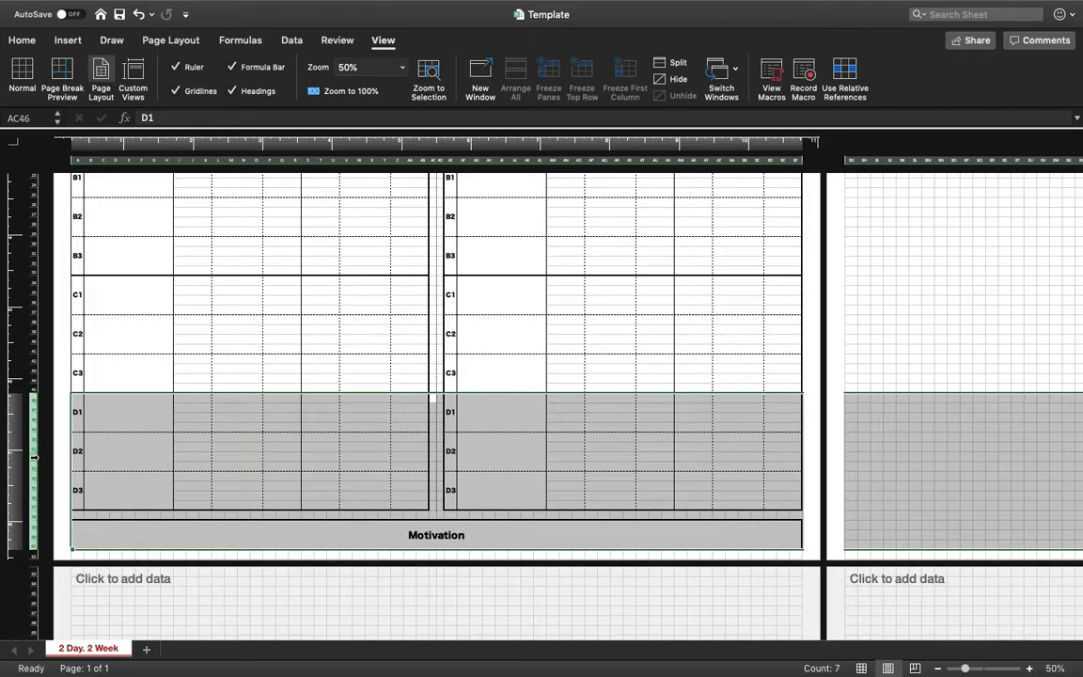
{"action": "right_click", "coordinate": [34, 457]}
{"action": "left_click", "coordinate": [66, 503]}
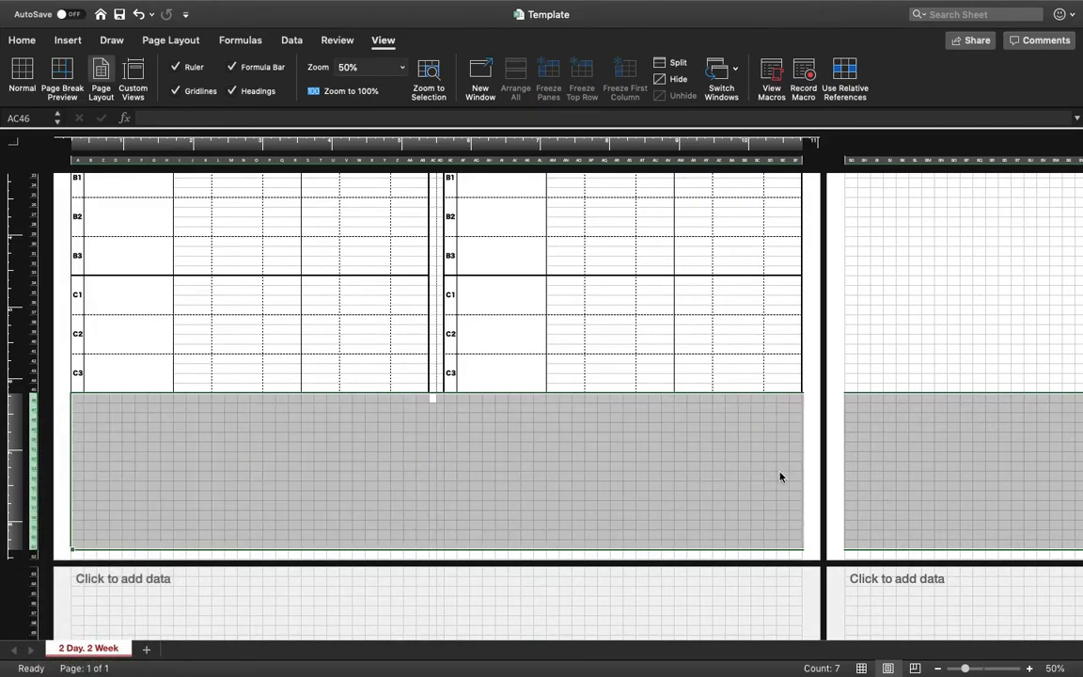
{"action": "left_click", "coordinate": [612, 329]}
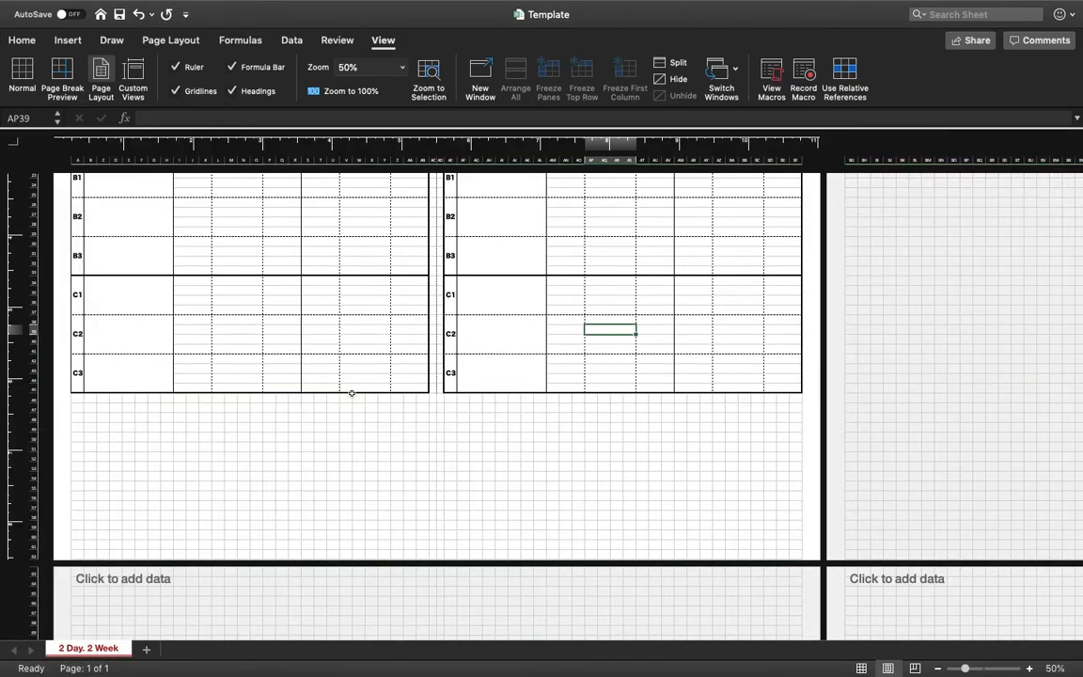
Step: Try to adjust the row height of all the exercise blocks labelled A1 through C3
{"action": "scroll", "coordinate": [620, 421], "scroll_direction": "up", "scroll_amount": 5}
{"action": "scroll", "coordinate": [620, 342], "scroll_direction": "down", "scroll_amount": 5}
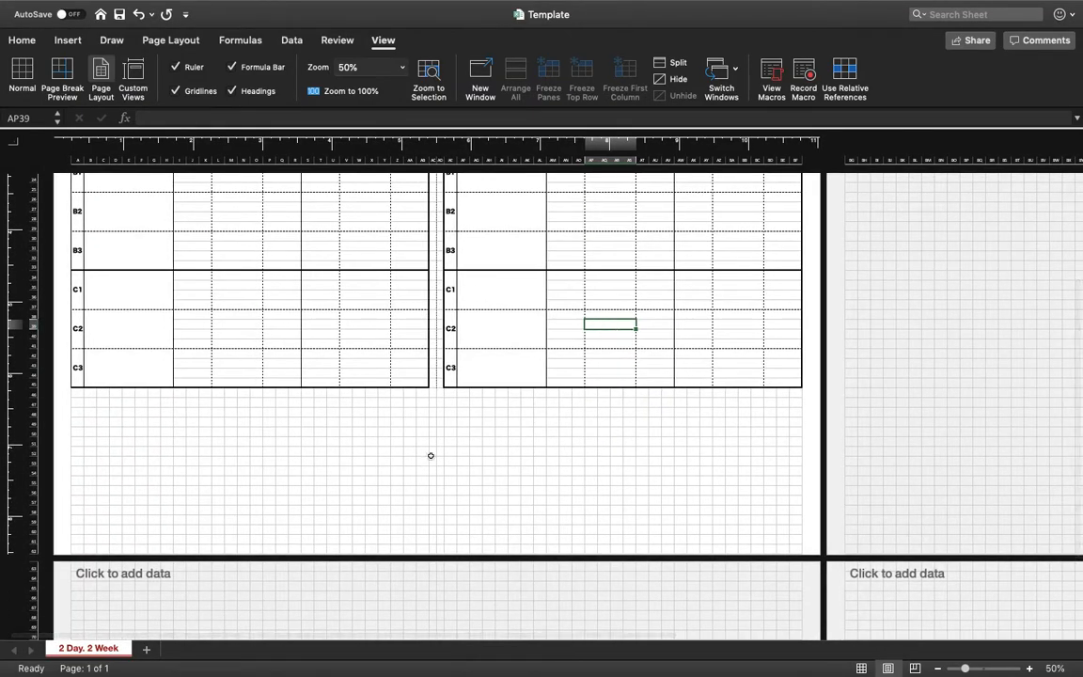
{"action": "scroll", "coordinate": [237, 380], "scroll_direction": "up", "scroll_amount": 5}
{"action": "scroll", "coordinate": [237, 380], "scroll_direction": "down", "scroll_amount": 1}
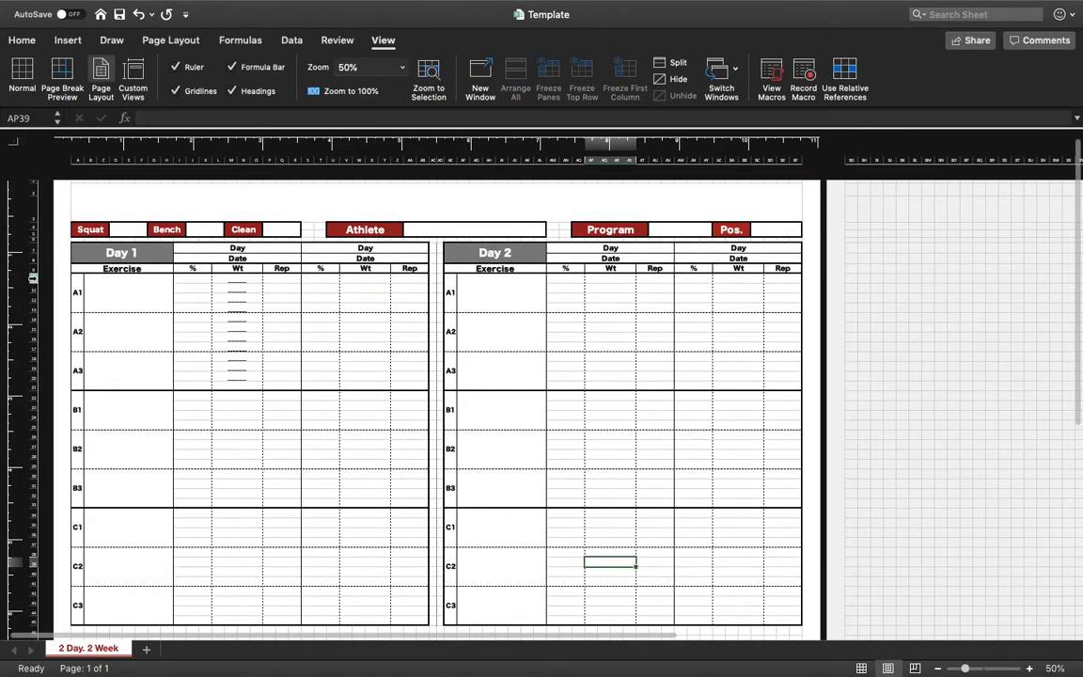
{"action": "left_click", "coordinate": [33, 279]}
{"action": "left_click_drag", "start_coordinate": [33, 279], "coordinate": [31, 516]}
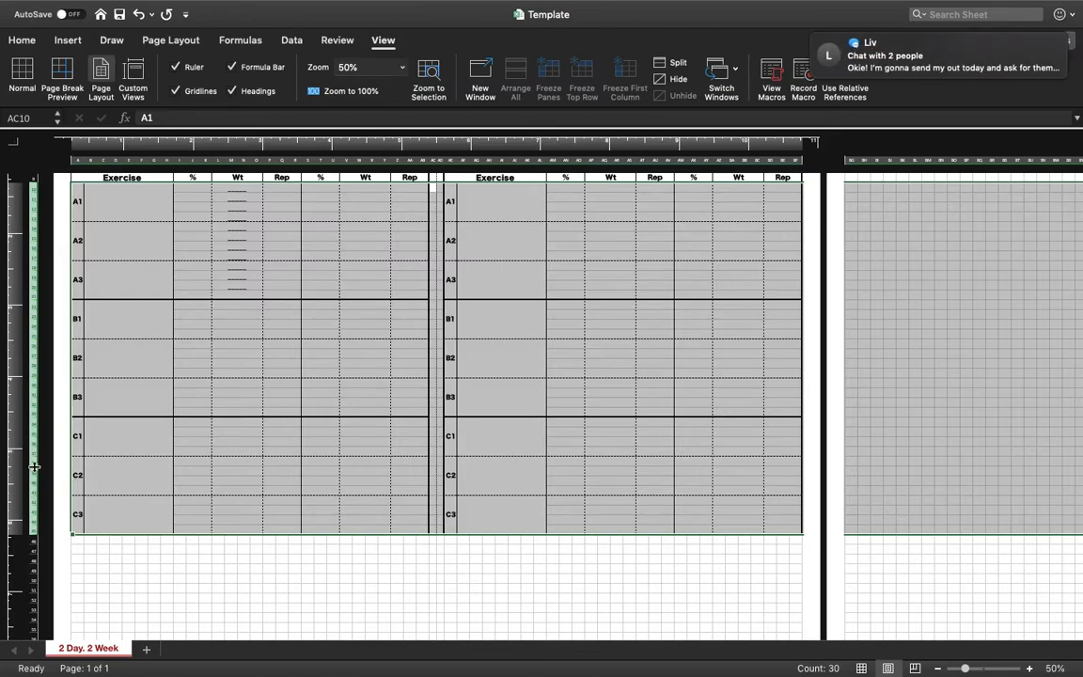
{"action": "mouse_move", "coordinate": [34, 464]}
{"action": "left_mouse_down"}
{"action": "mouse_move", "coordinate": [34, 448]}
{"action": "mouse_move", "coordinate": [34, 459]}
{"action": "left_mouse_up"}
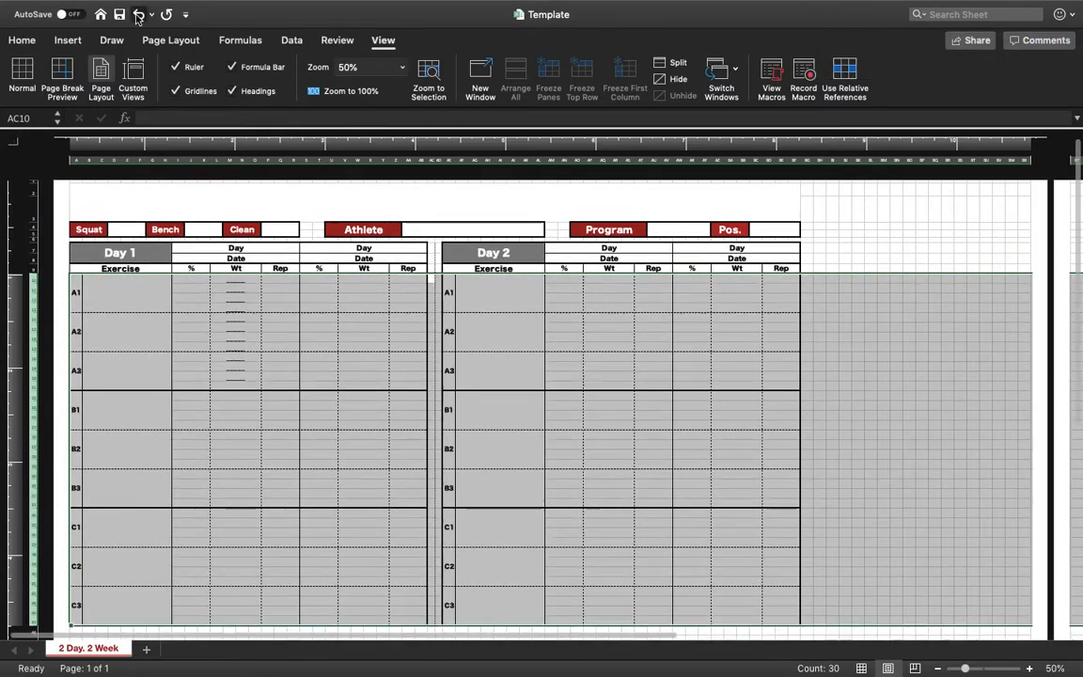
Step: Undo the row height adjustment and the deletion of the D1 to D3 and Motivation rows
{"action": "left_click", "coordinate": [139, 16]}
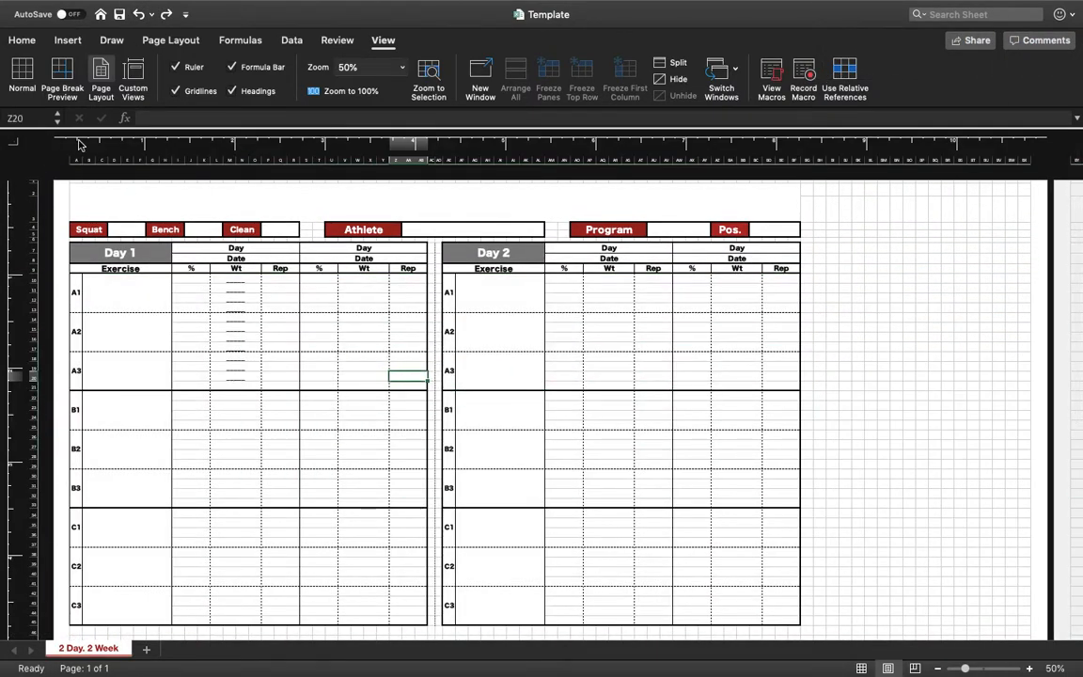
{"action": "left_click", "coordinate": [138, 16]}
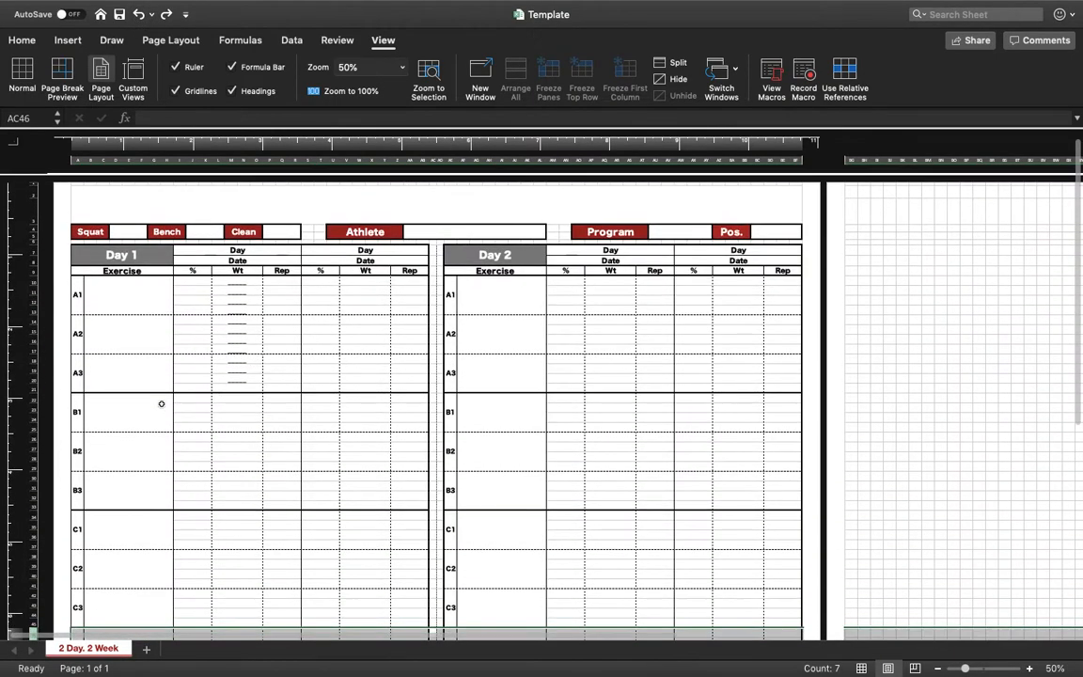
{"action": "left_click", "coordinate": [161, 403]}
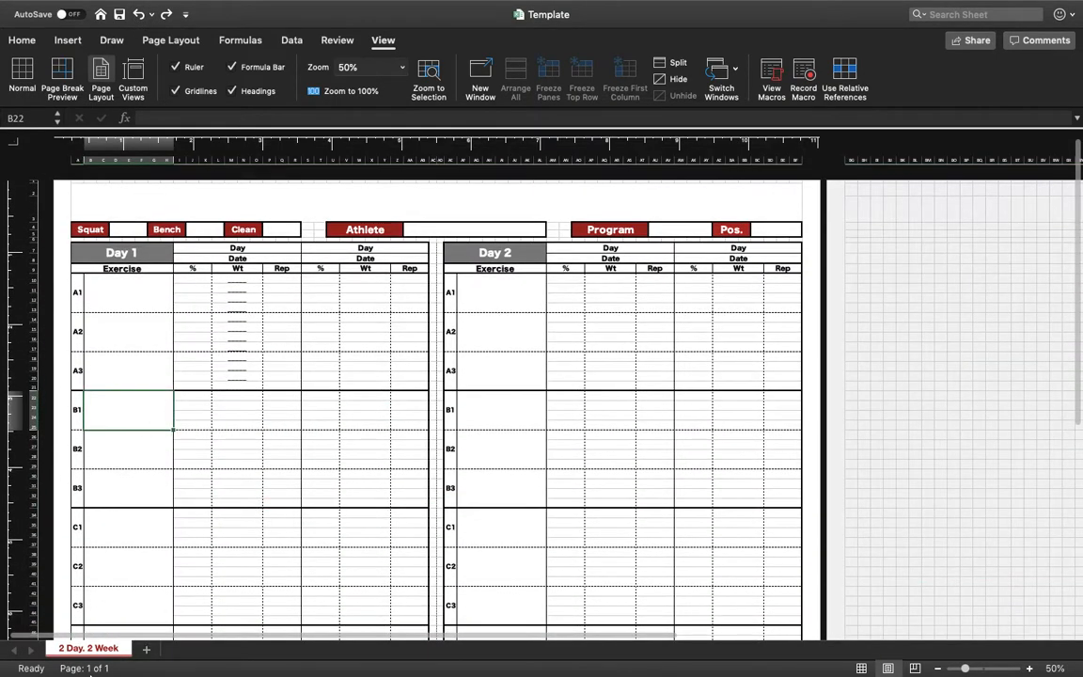
{"action": "left_click", "coordinate": [21, 39]}
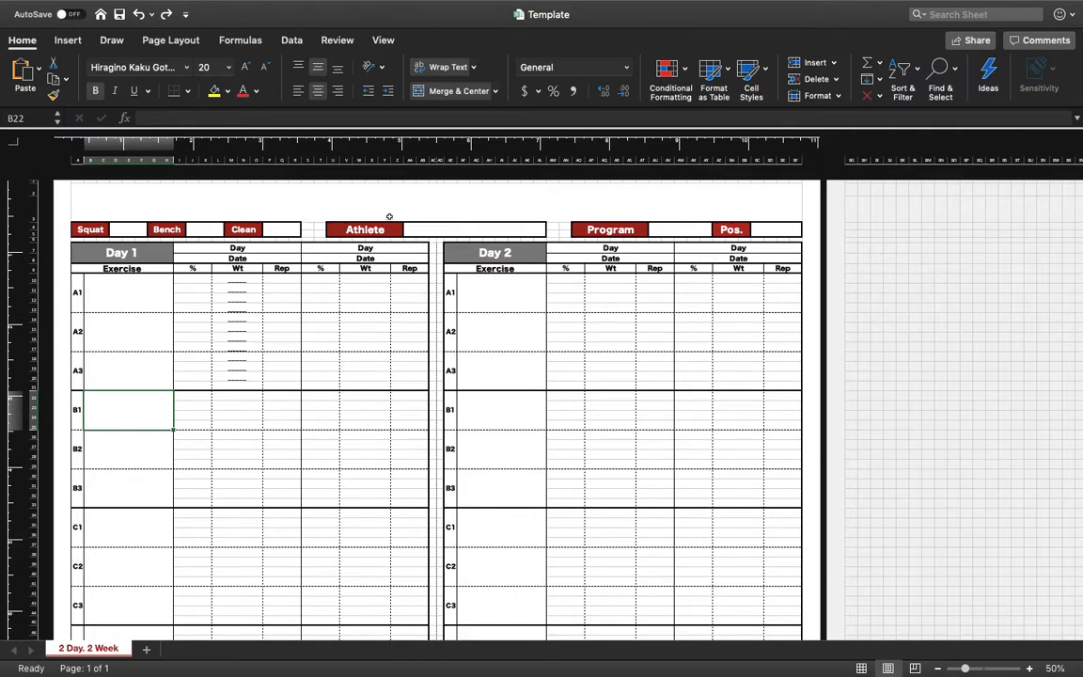
{"action": "left_click", "coordinate": [489, 229]}
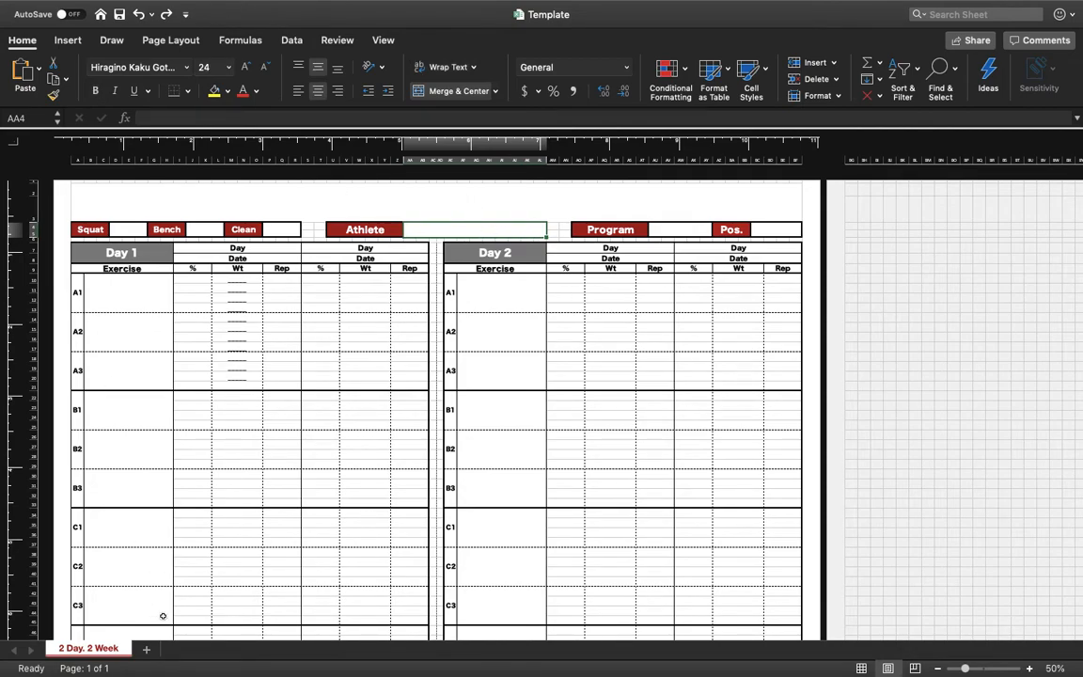
Step: Add a new worksheet to the workbook and name it Roster
{"action": "left_click", "coordinate": [146, 649]}
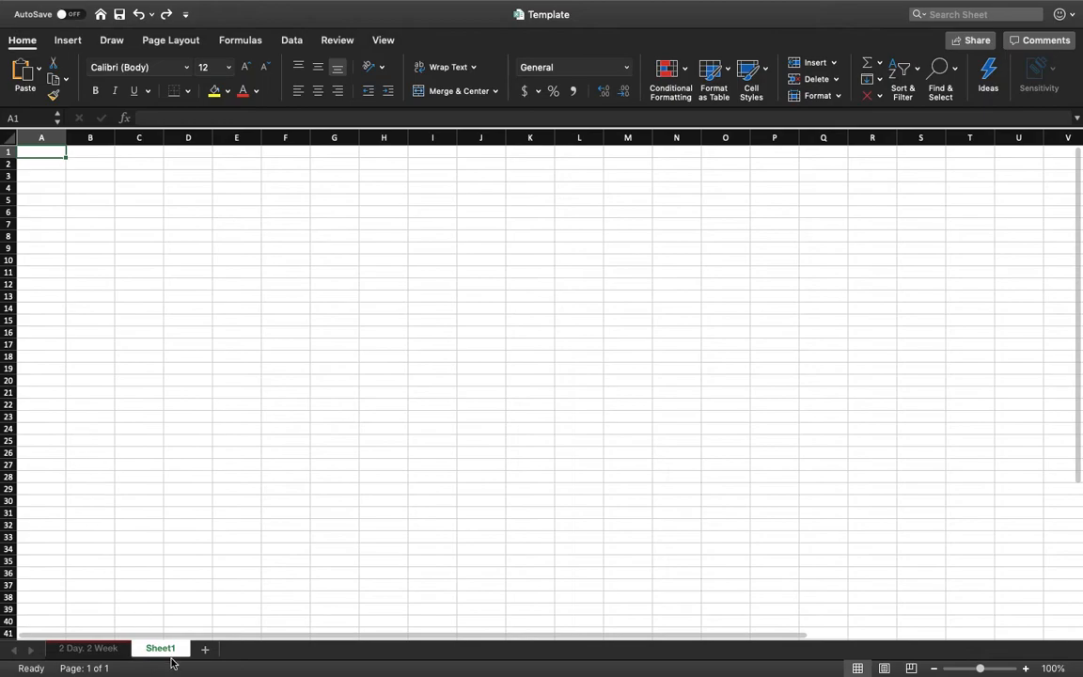
{"action": "double_click", "coordinate": [162, 649]}
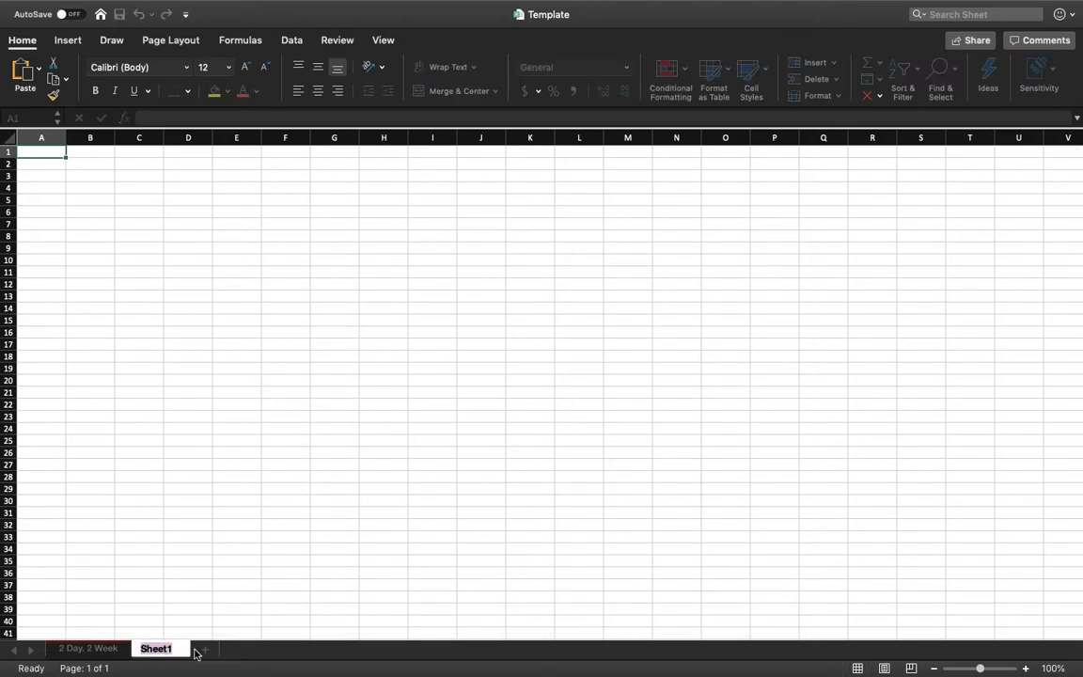
{"action": "type", "text": "Rost"}
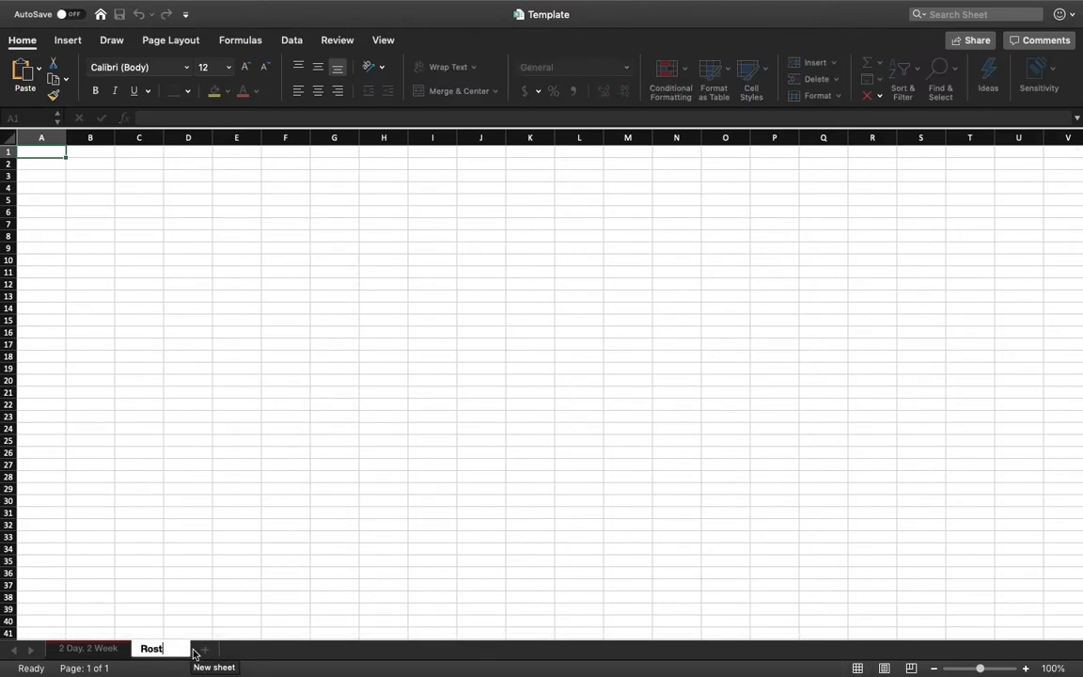
{"action": "type", "text": "er"}
{"action": "key", "text": "Return"}
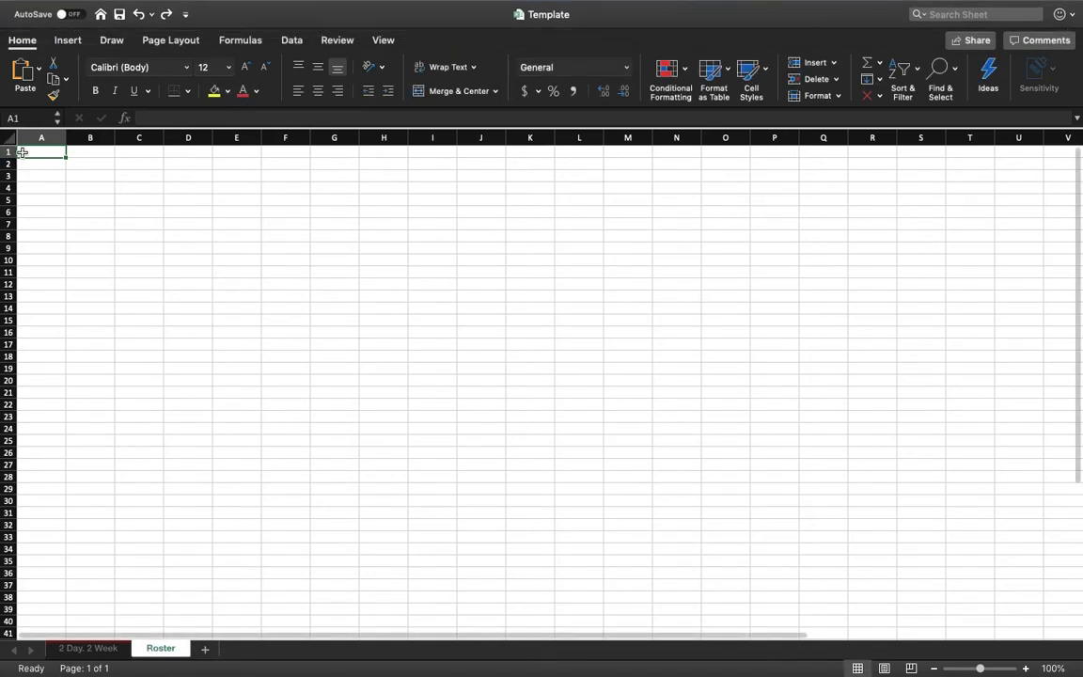
{"action": "type", "text": "NAm"}
{"action": "key", "text": "BackSpace"}
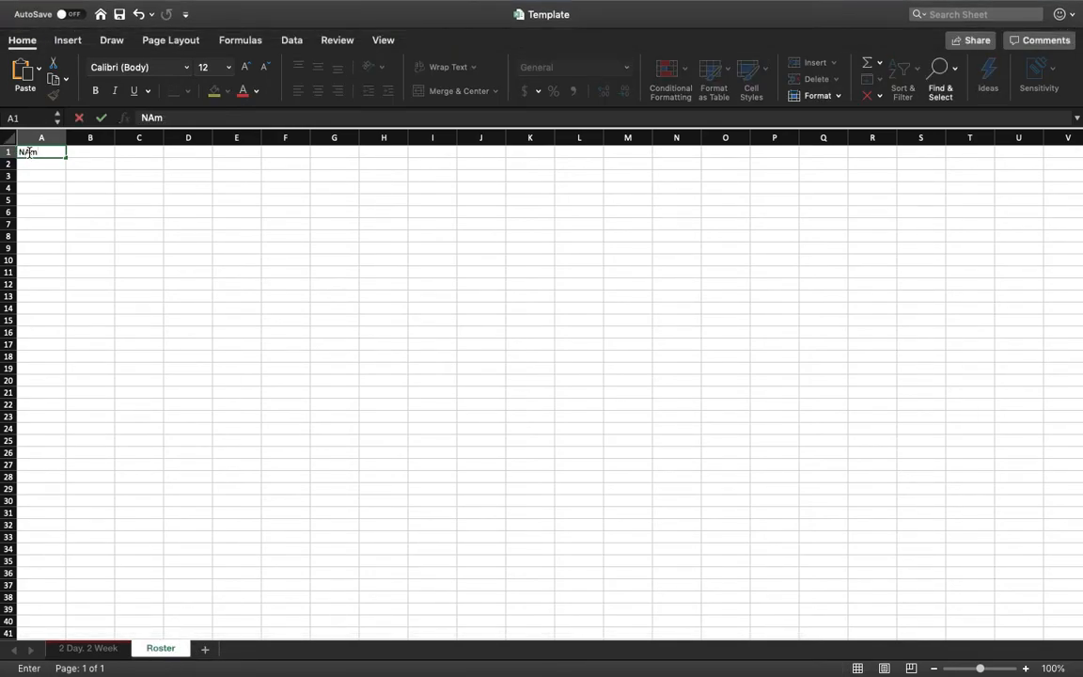
{"action": "type", "text": "ame"}
{"action": "key", "text": "Tab"}
{"action": "type", "text": "Squat"}
{"action": "key", "text": "Tab"}
{"action": "type", "text": "Bench"}
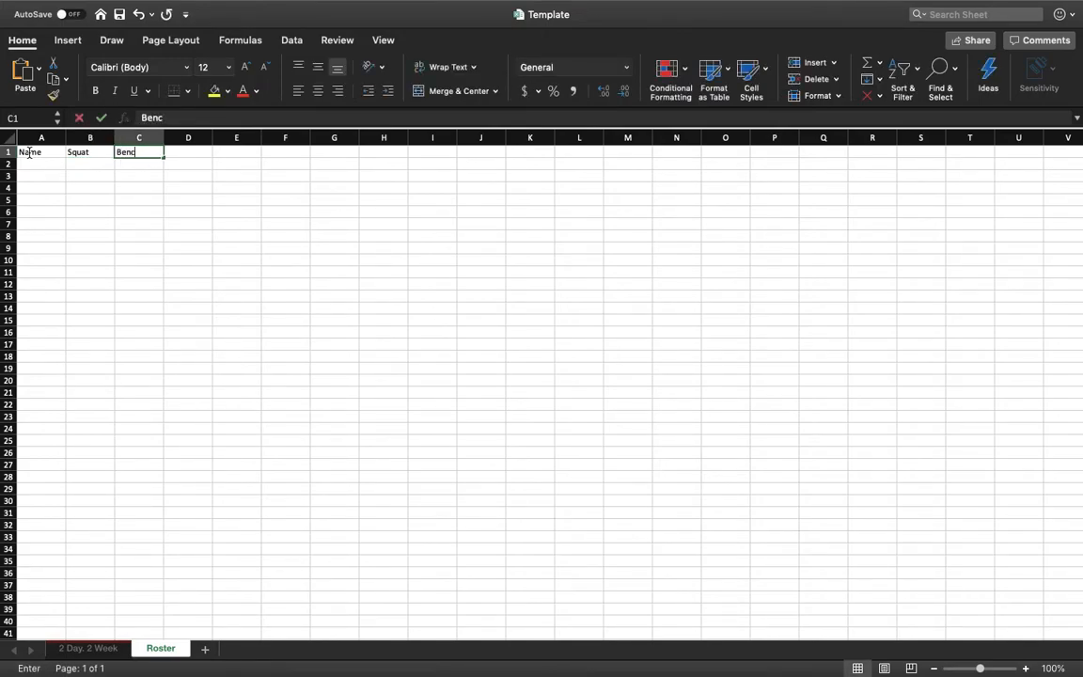
{"action": "key", "text": "Tab"}
{"action": "type", "text": "Clean"}
{"action": "left_click", "coordinate": [29, 220]}
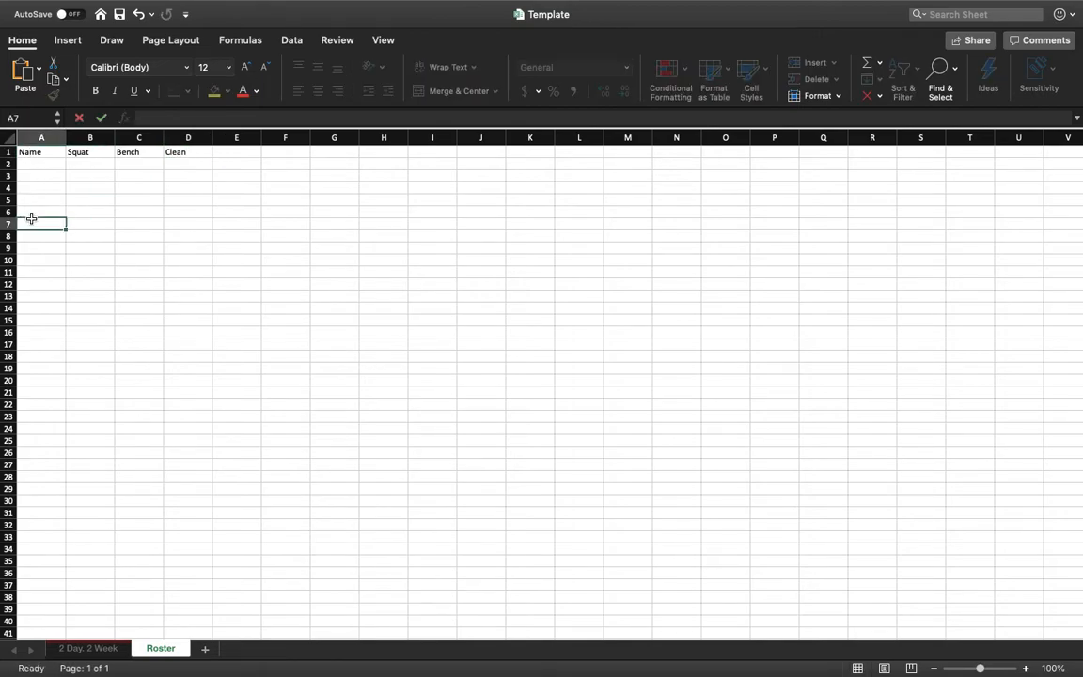
{"action": "left_click_drag", "start_coordinate": [31, 152], "coordinate": [176, 143]}
{"action": "key", "text": "Delete"}
Step: Insert a table on the Roster sheet using the range A1:D11, without marking existing headers
{"action": "left_click", "coordinate": [65, 41]}
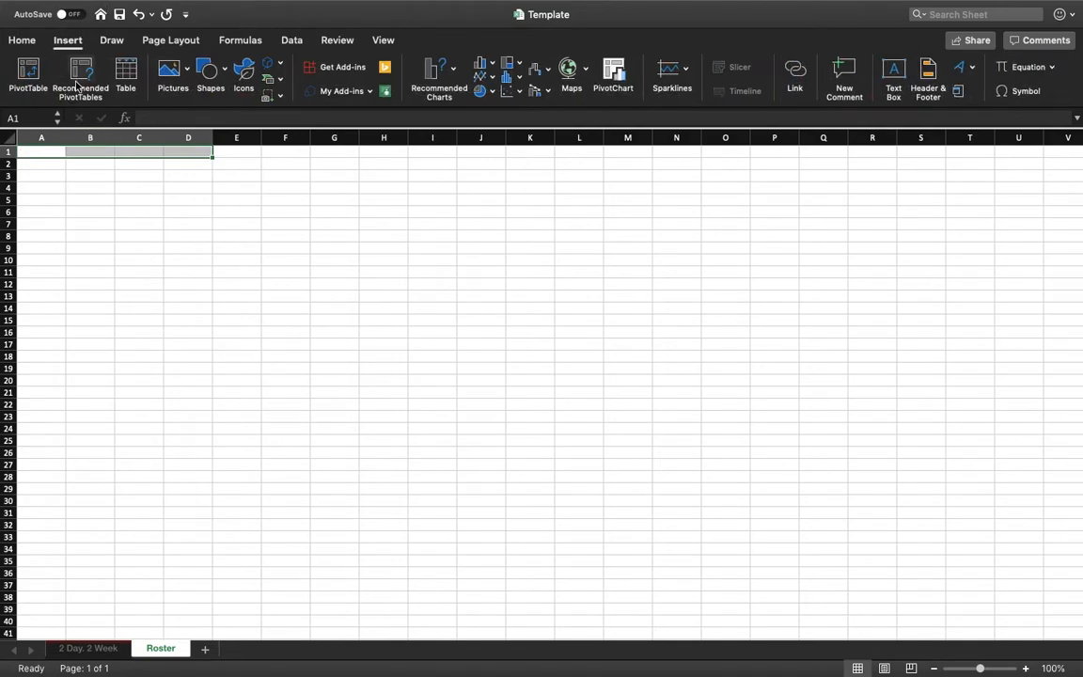
{"action": "left_click", "coordinate": [8, 188]}
{"action": "left_click", "coordinate": [29, 151]}
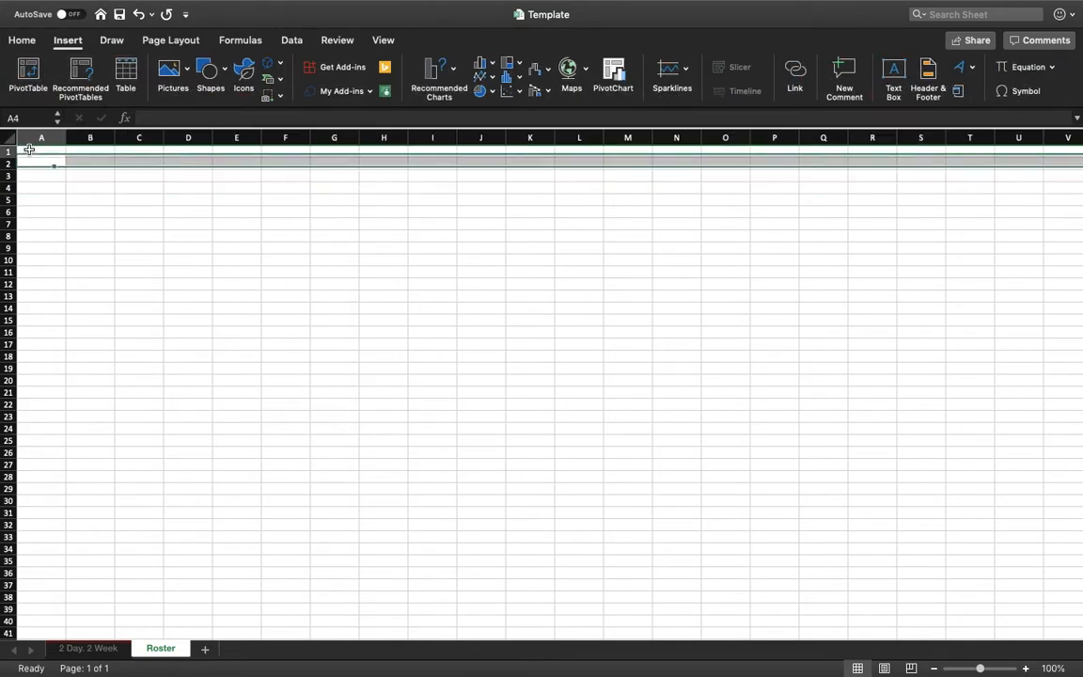
{"action": "left_click", "coordinate": [125, 74]}
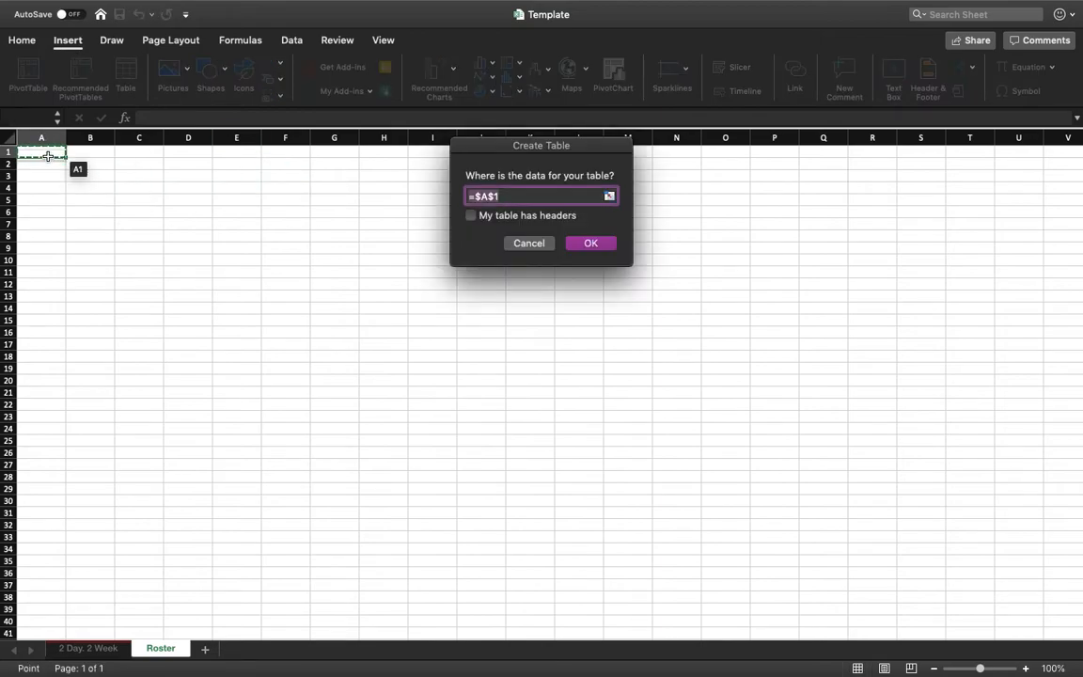
{"action": "left_click_drag", "start_coordinate": [48, 155], "coordinate": [190, 277]}
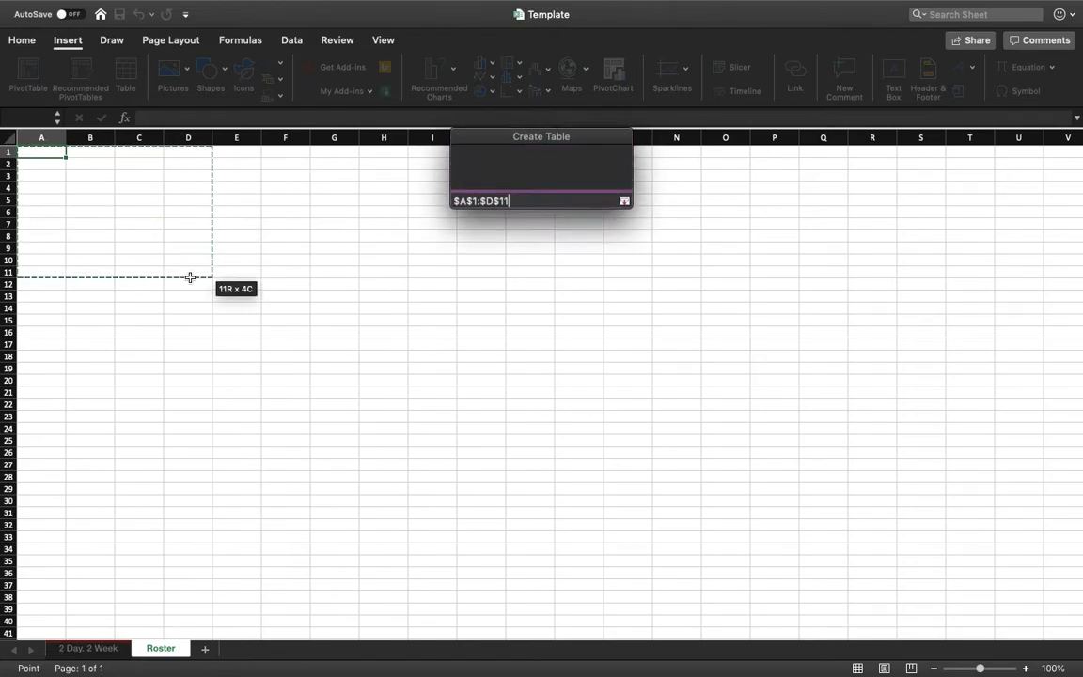
{"action": "left_click", "coordinate": [592, 242]}
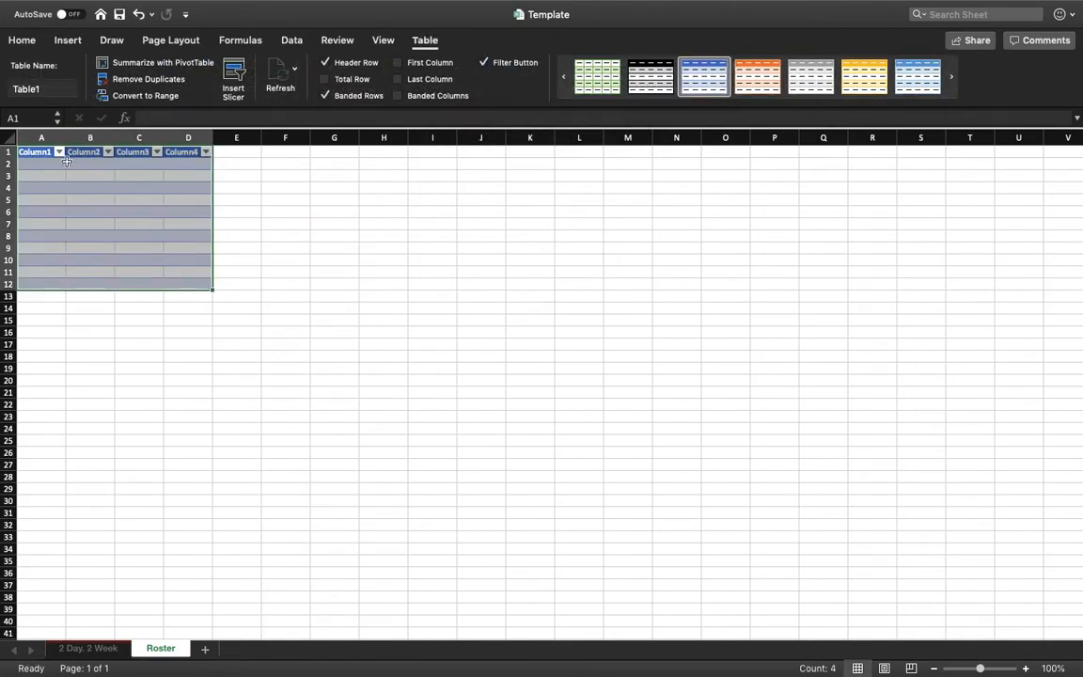
Step: Rename the four table column headers to Name, Squat, Bench and Clean
{"action": "left_click", "coordinate": [42, 152]}
{"action": "type", "text": "Name"}
{"action": "key", "text": "Tab"}
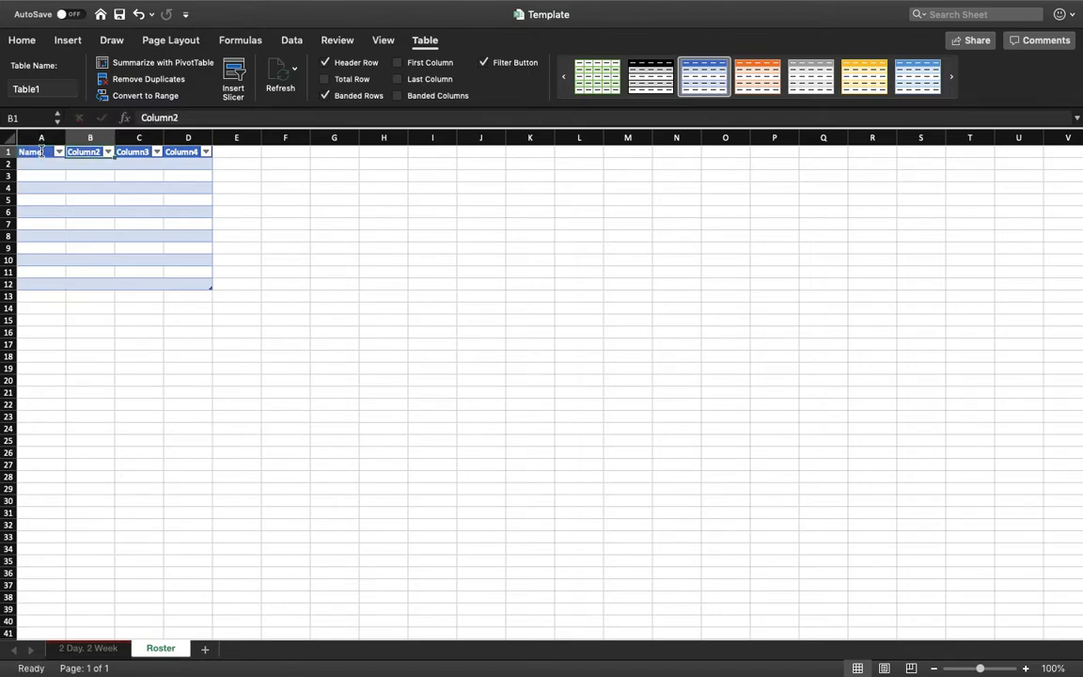
{"action": "type", "text": "Squat"}
{"action": "key", "text": "Tab"}
{"action": "type", "text": "Bench"}
{"action": "key", "text": "Tab"}
{"action": "type", "text": "Clean"}
{"action": "key", "text": "Return"}
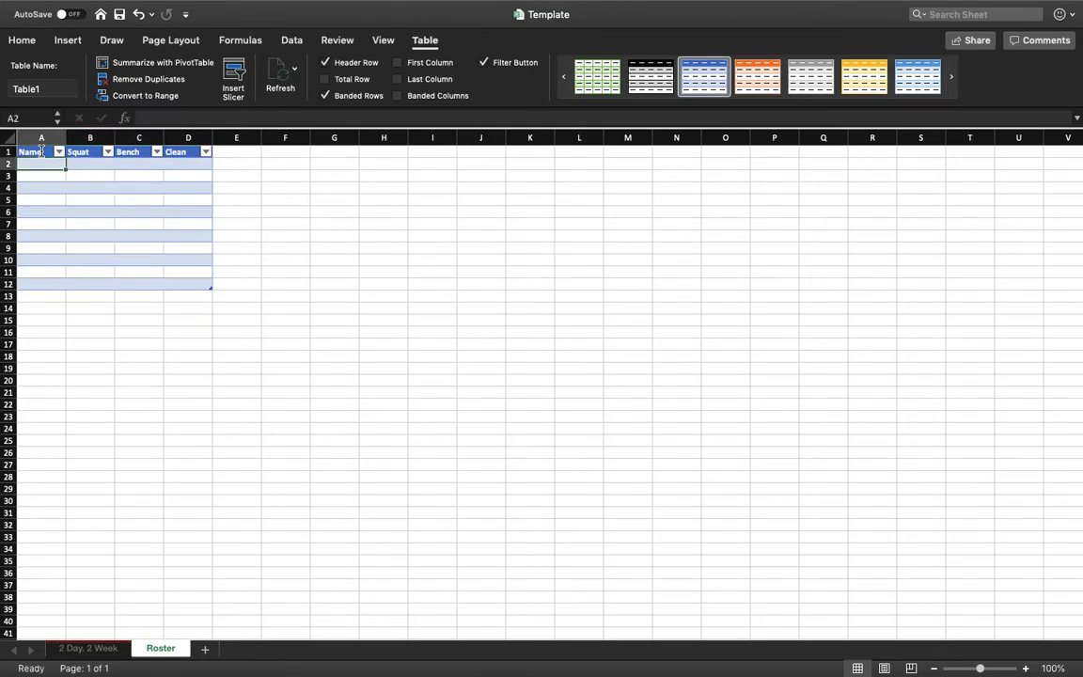
Step: Fill cells A2 to A5 of the Name column with the first names of four athletes
{"action": "type", "text": "Terrie"}
{"action": "key", "text": "Return"}
{"action": "type", "text": "Adam"}
{"action": "key", "text": "Return"}
{"action": "type", "text": "Iza"}
{"action": "key", "text": "Return"}
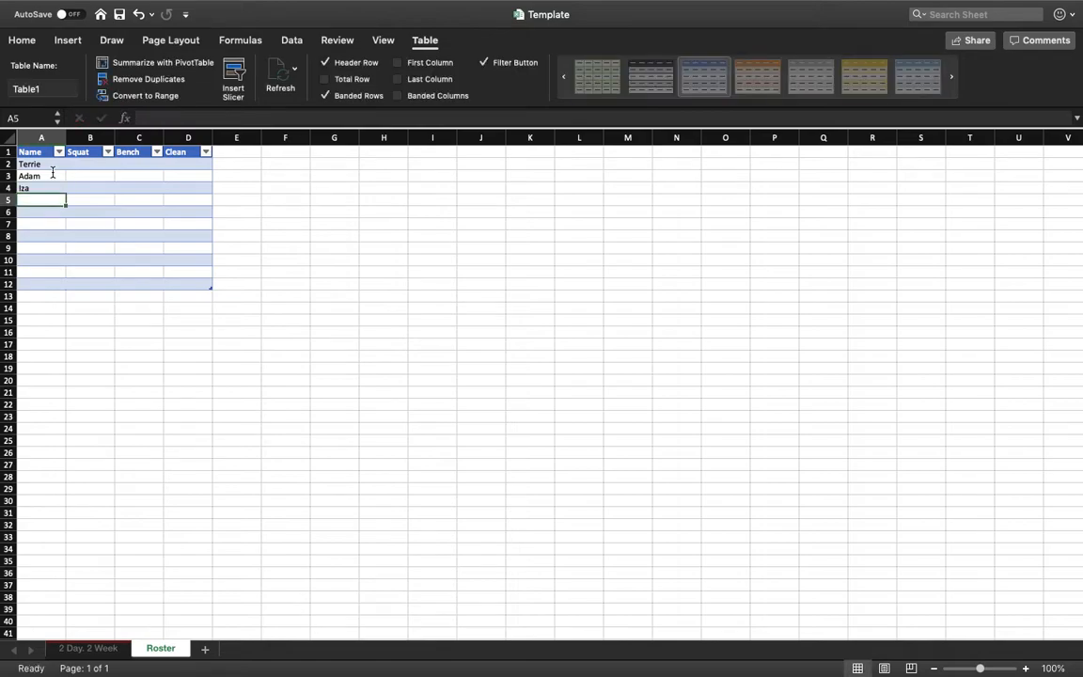
{"action": "type", "text": "Olivia"}
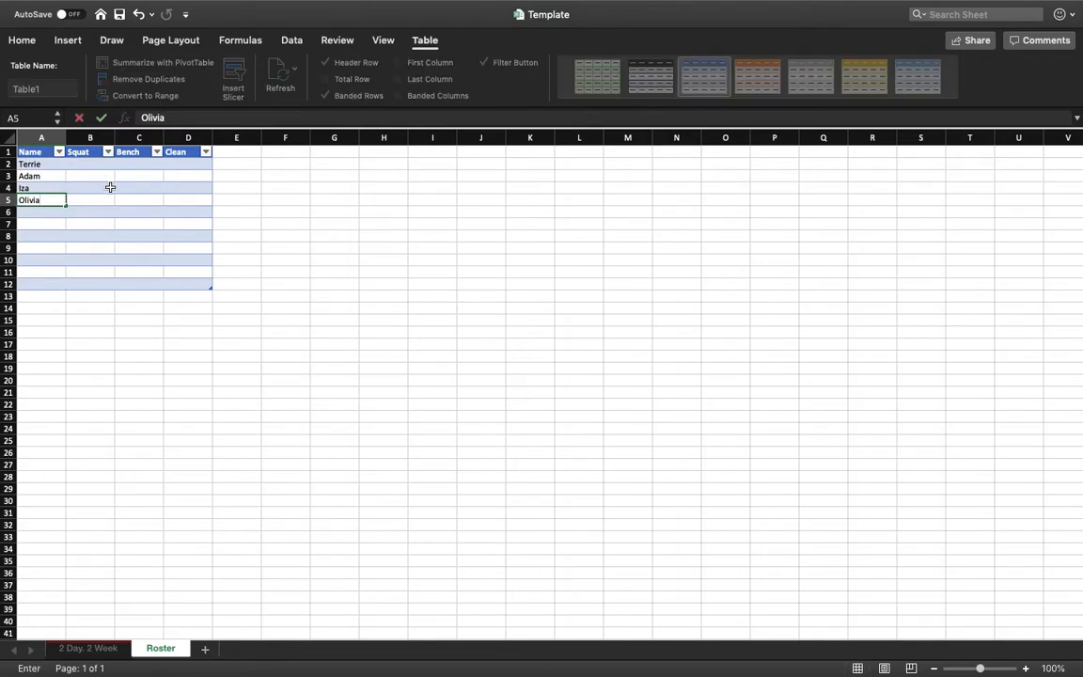
Step: Enter the lifts of the athlete in row 2: Squat 225, Bench 200 and Clean 185
{"action": "left_click", "coordinate": [87, 163]}
{"action": "type", "text": "225"}
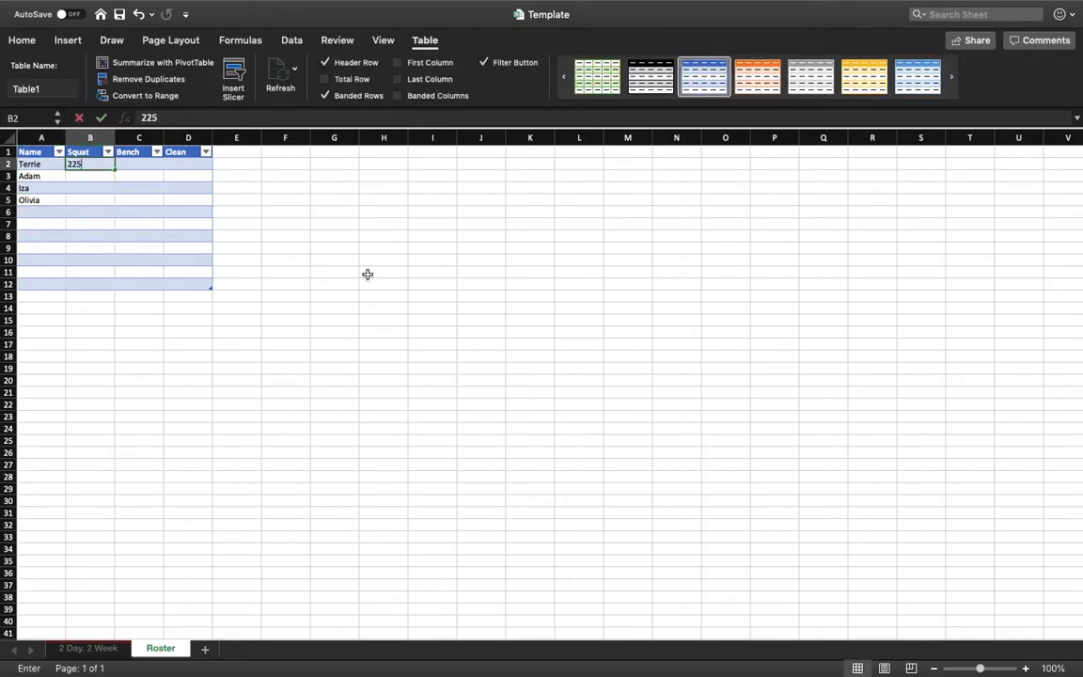
{"action": "key", "text": "Tab"}
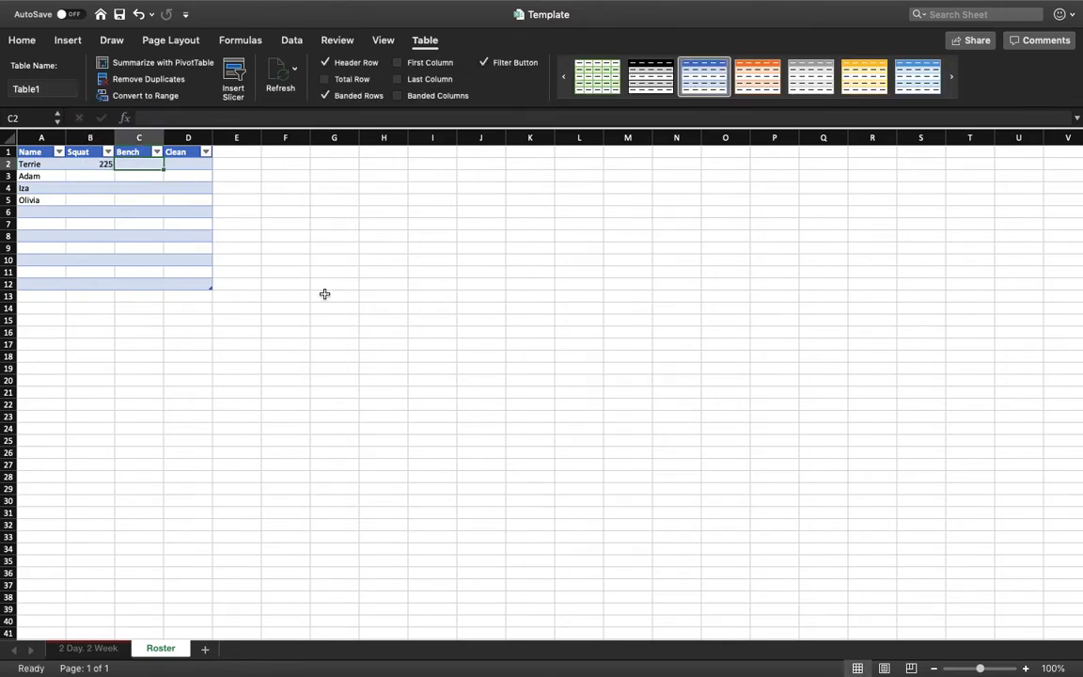
{"action": "type", "text": "200"}
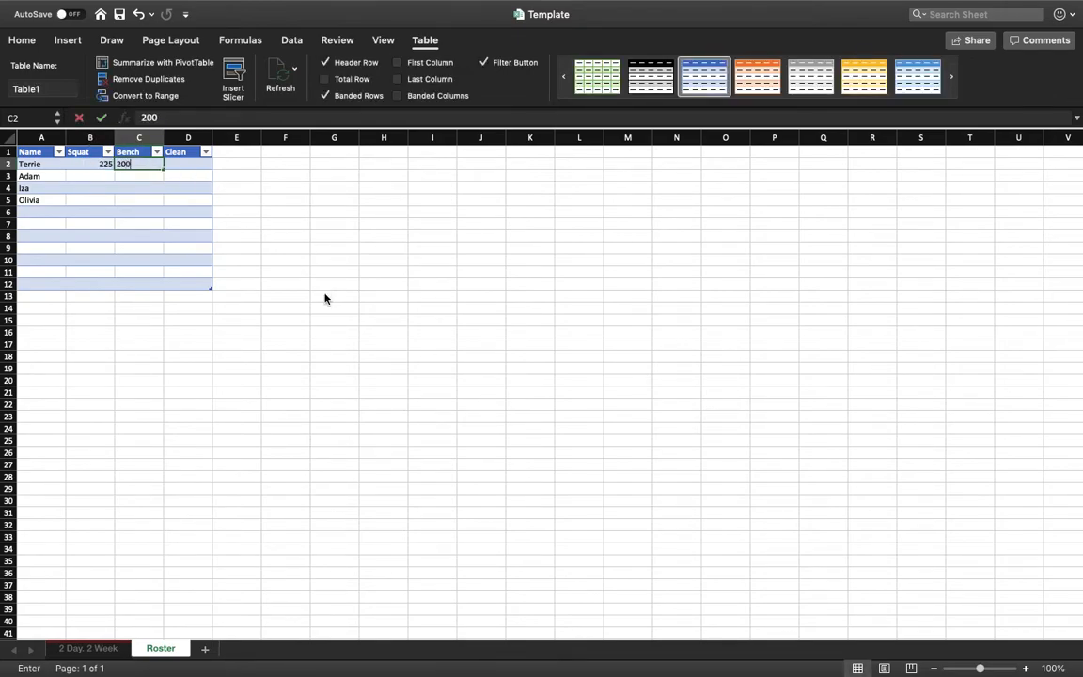
{"action": "key", "text": "Tab"}
{"action": "type", "text": "185"}
{"action": "key", "text": "Return"}
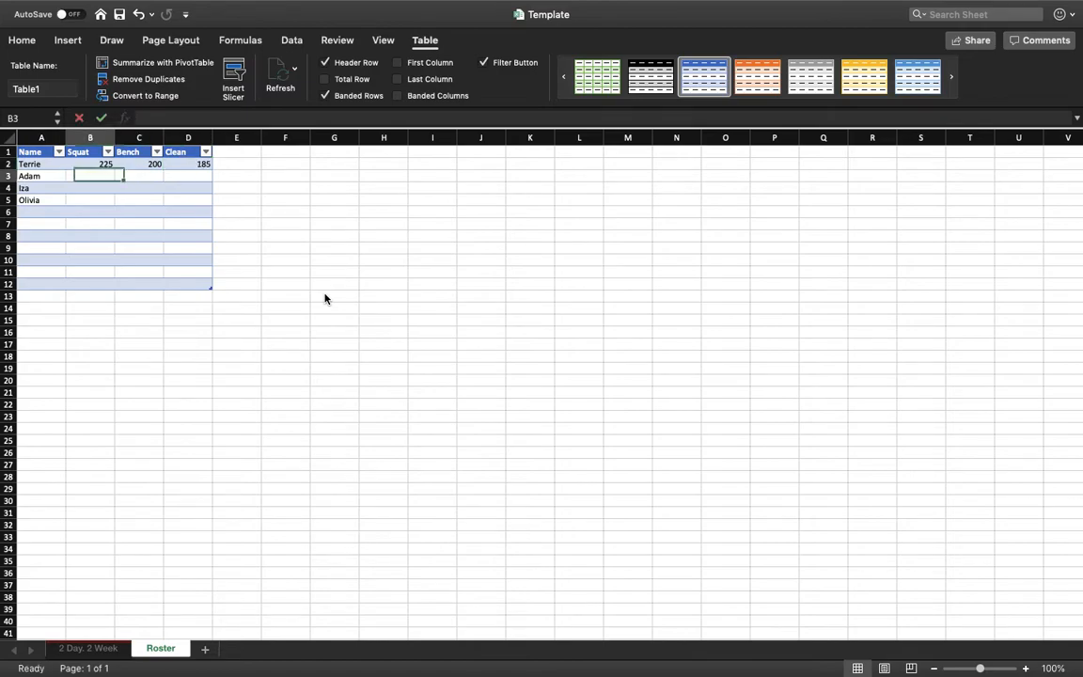
{"action": "type", "text": "135"}
{"action": "key", "text": "Tab"}
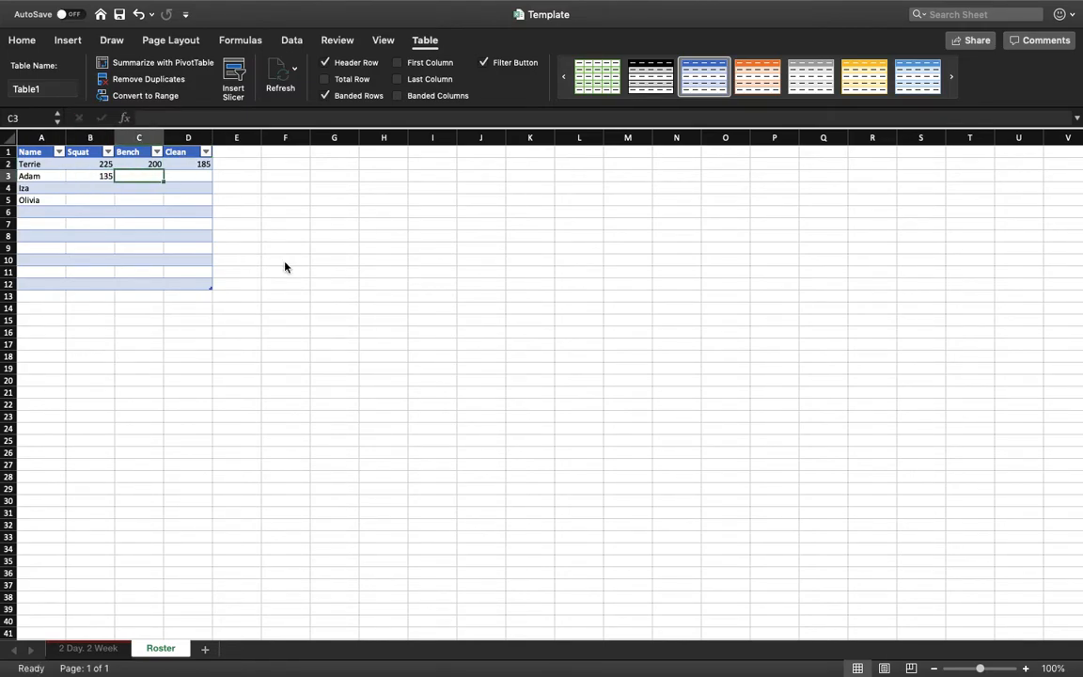
{"action": "key", "text": "Left"}
{"action": "key", "text": "Delete"}
Step: Enter the lifts of the athlete in row 3: Squat 300, Bench 225 and Clean 290
{"action": "type", "text": "300"}
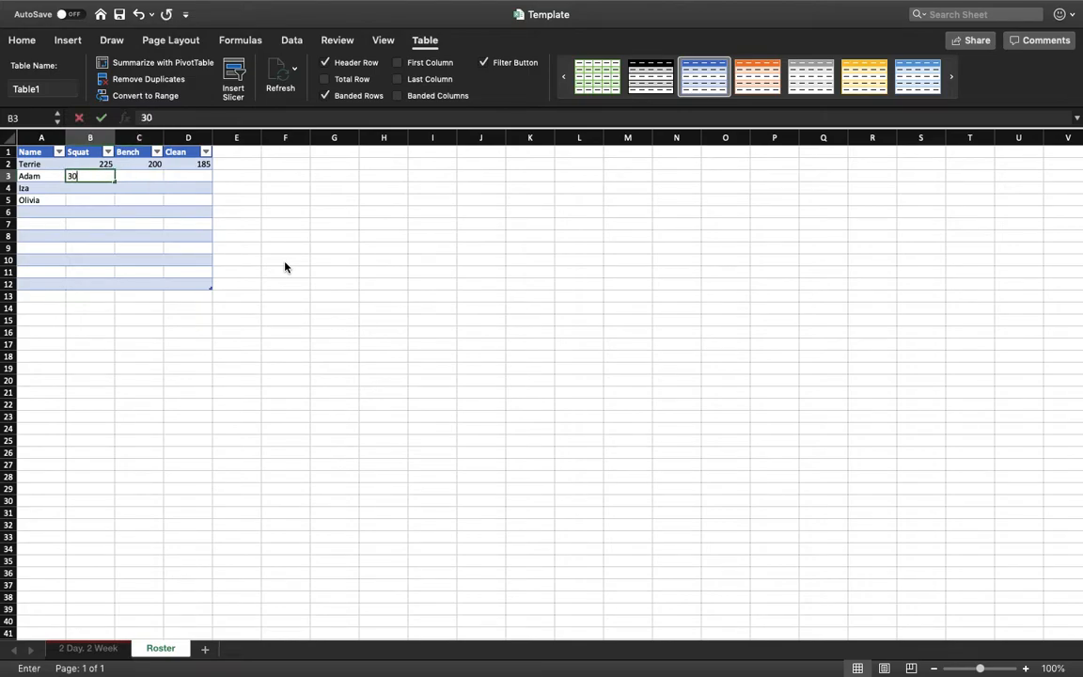
{"action": "key", "text": "Tab"}
{"action": "type", "text": "225"}
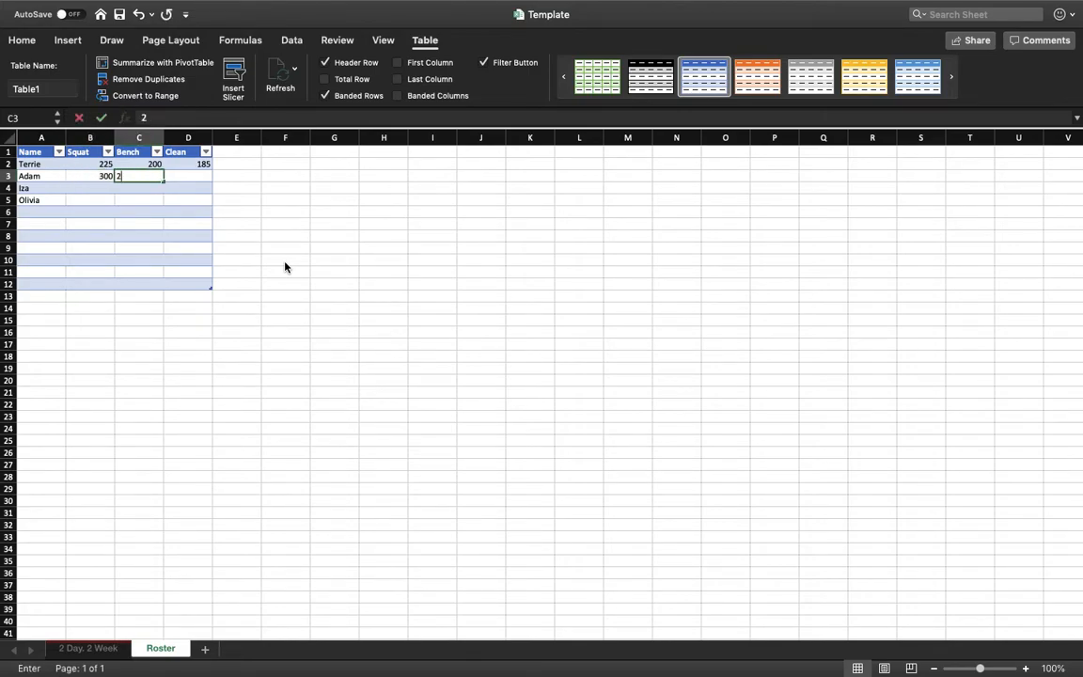
{"action": "key", "text": "Tab"}
{"action": "type", "text": "29"}
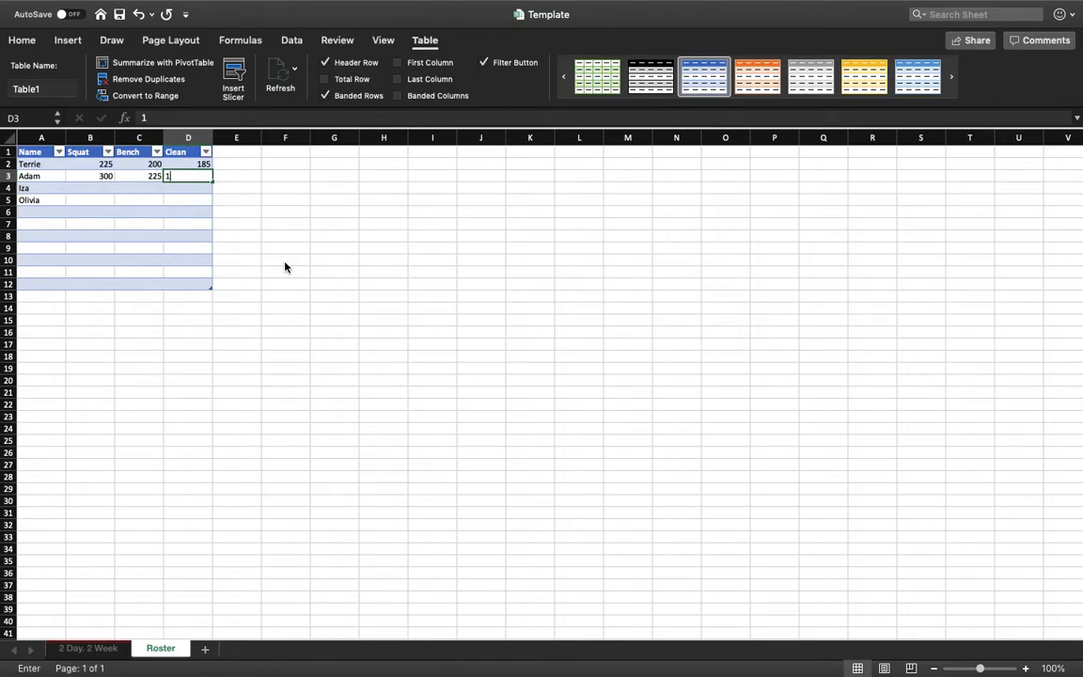
{"action": "type", "text": "0"}
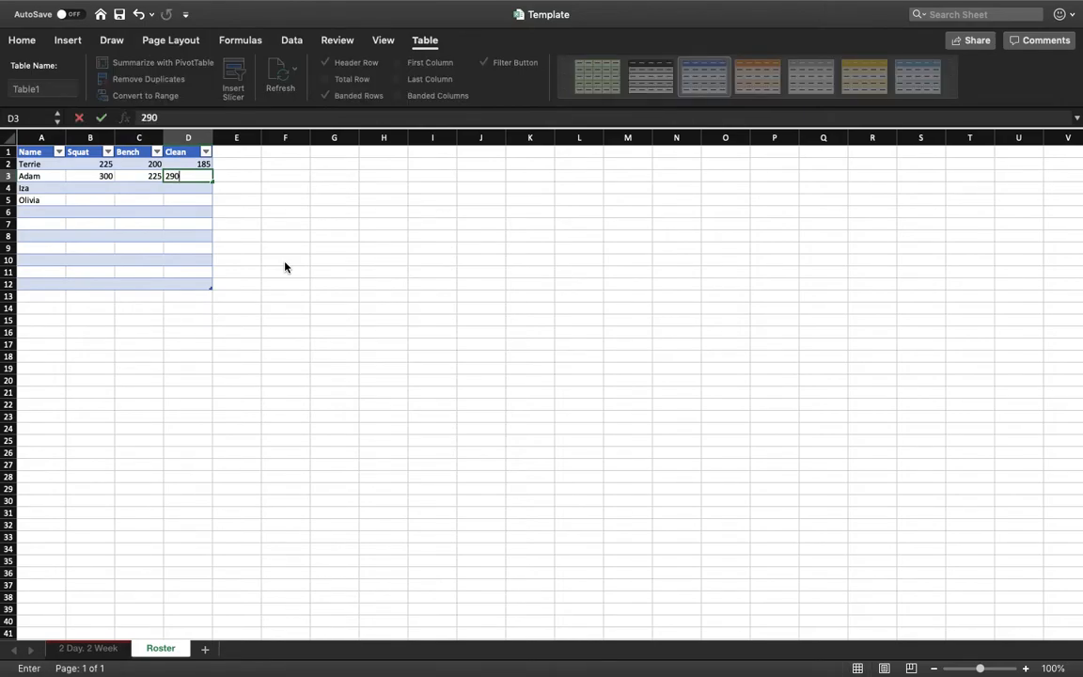
Step: Enter the lifts of the athlete in row 4: Squat 290, Bench 300 and Clean 278
{"action": "left_click", "coordinate": [87, 188]}
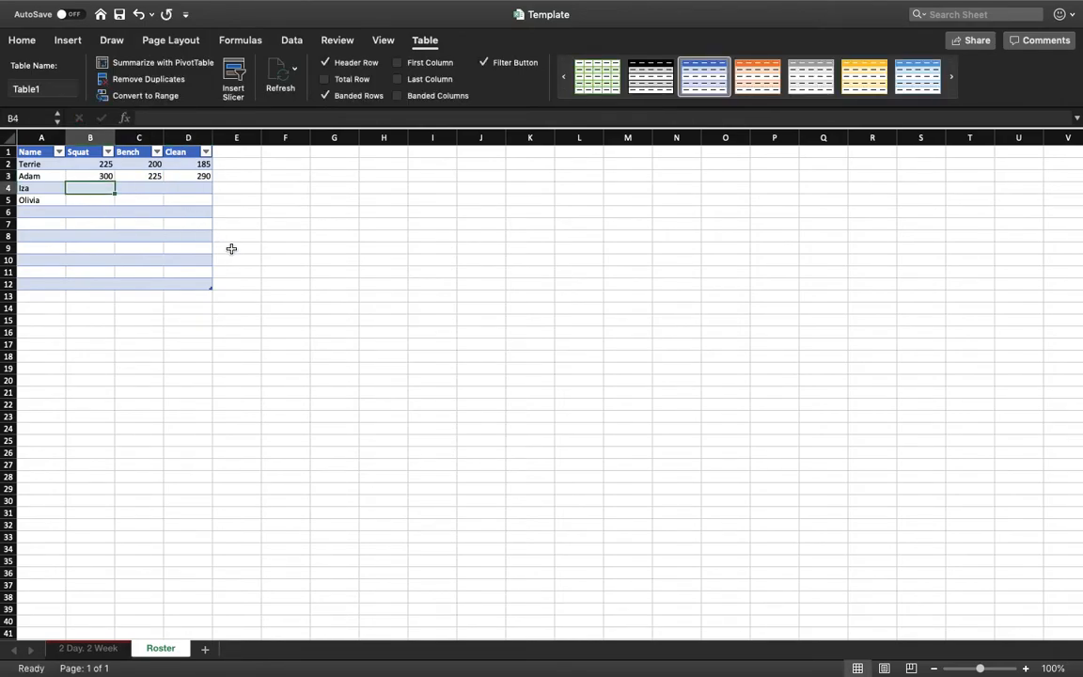
{"action": "type", "text": "290"}
{"action": "key", "text": "Tab"}
{"action": "type", "text": "300"}
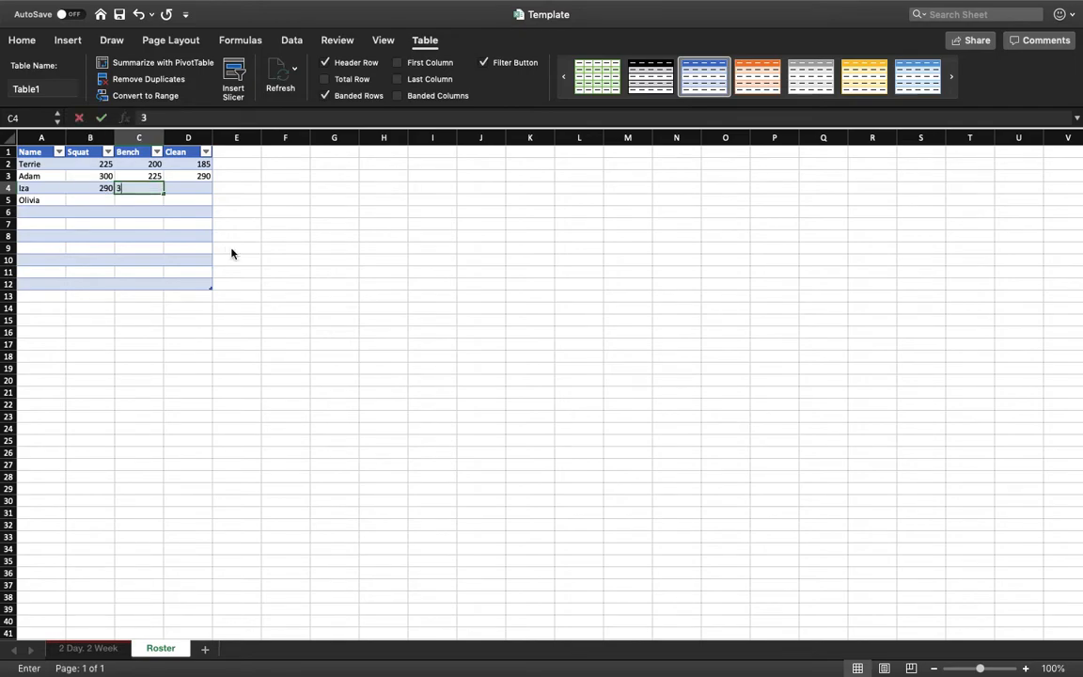
{"action": "key", "text": "Tab"}
{"action": "type", "text": "27"}
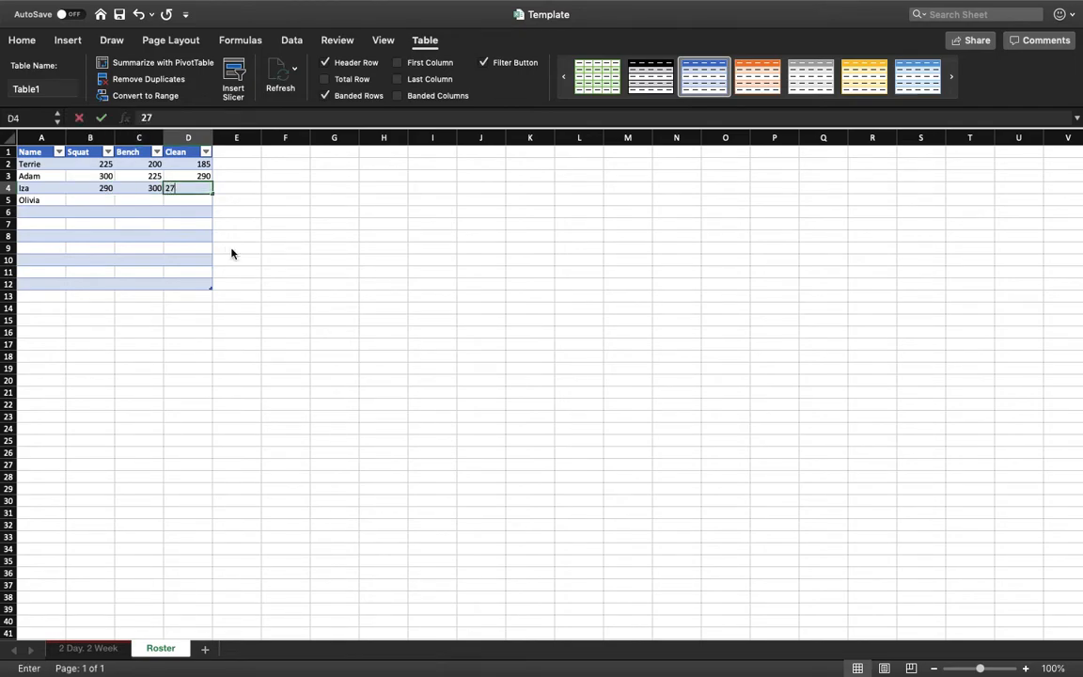
{"action": "type", "text": "8"}
{"action": "key", "text": "Return"}
Step: Enter the lifts of the athlete in row 5: Squat 400, Bench 230 and Clean 187
{"action": "left_click", "coordinate": [98, 201]}
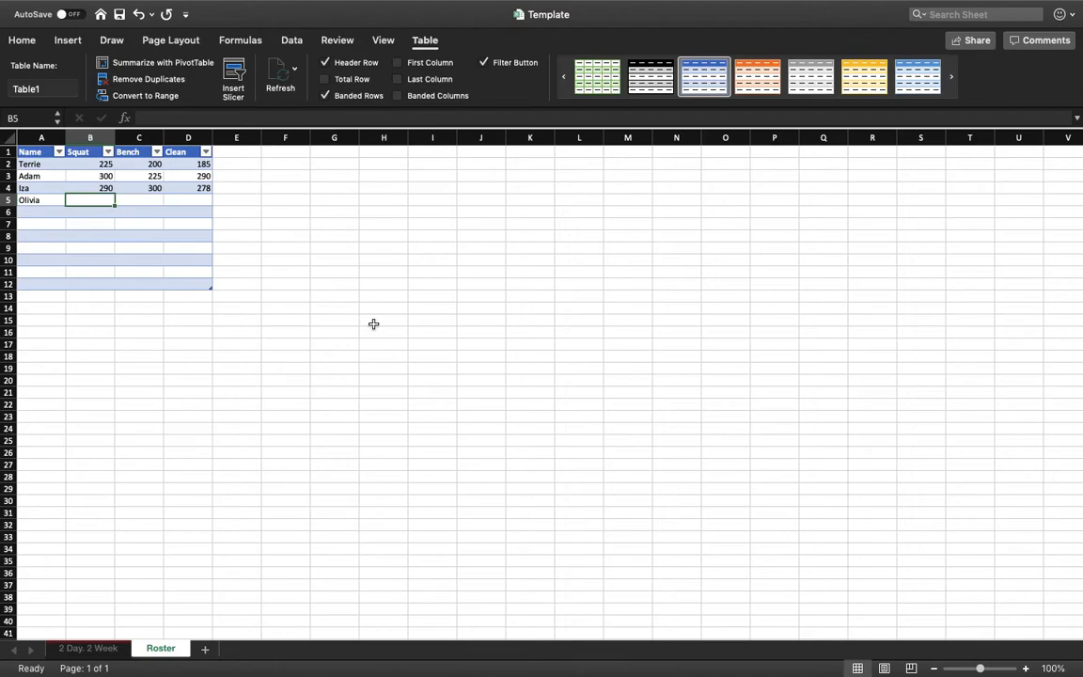
{"action": "type", "text": "400"}
{"action": "key", "text": "Tab"}
{"action": "type", "text": "230"}
{"action": "key", "text": "Tab"}
{"action": "type", "text": "187"}
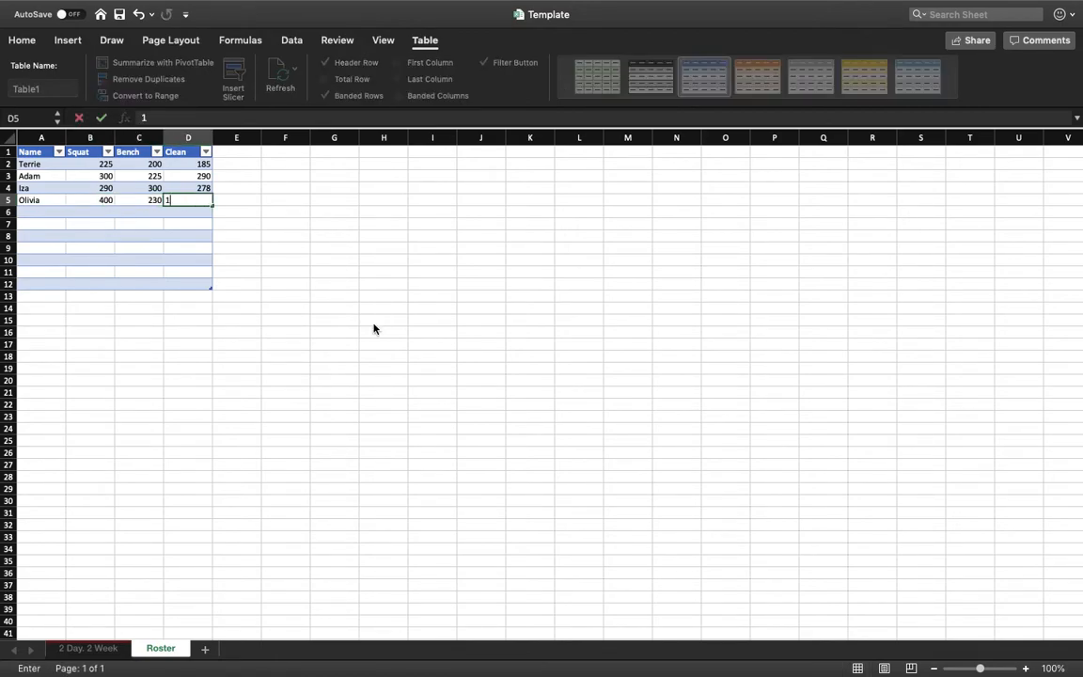
{"action": "left_click", "coordinate": [236, 247]}
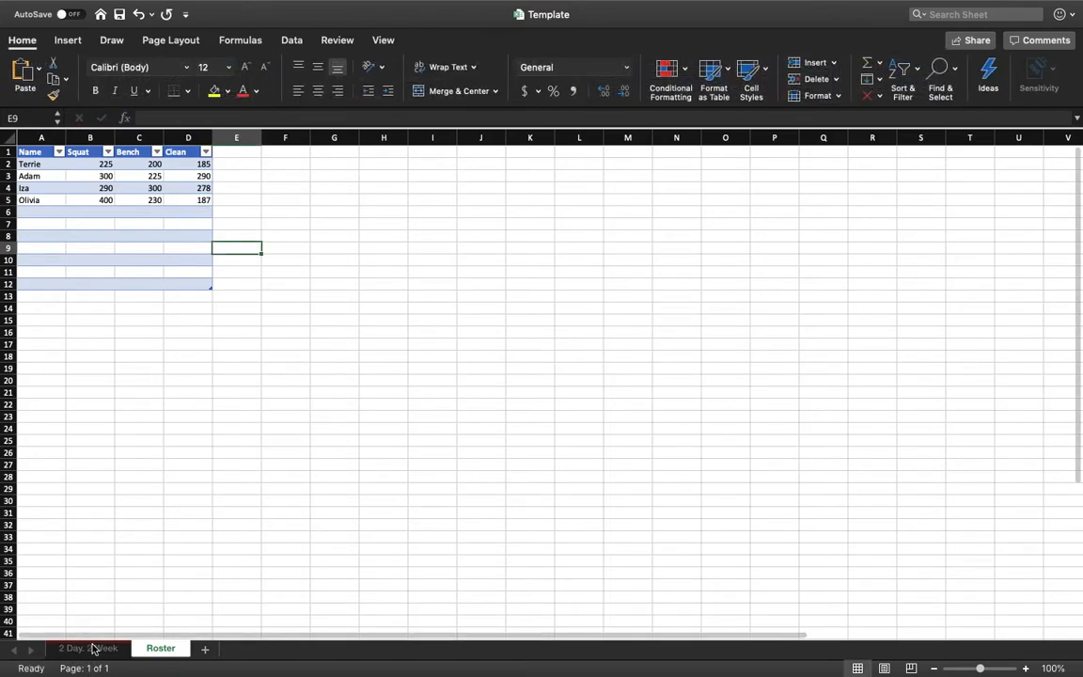
Step: Set up List data validation for the blank cell beside the Athlete label on the 2 Day, 2 Week sheet
{"action": "left_click", "coordinate": [88, 649]}
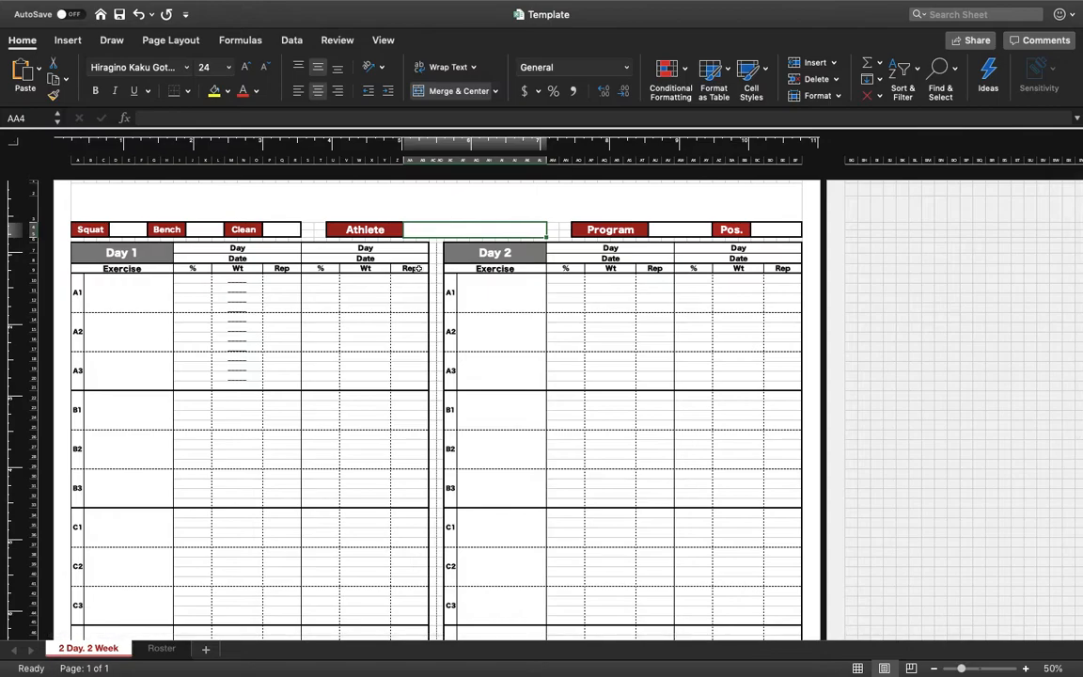
{"action": "scroll", "coordinate": [434, 265], "scroll_direction": "up", "scroll_amount": 3}
{"action": "scroll", "coordinate": [463, 245], "scroll_direction": "up", "scroll_amount": 3}
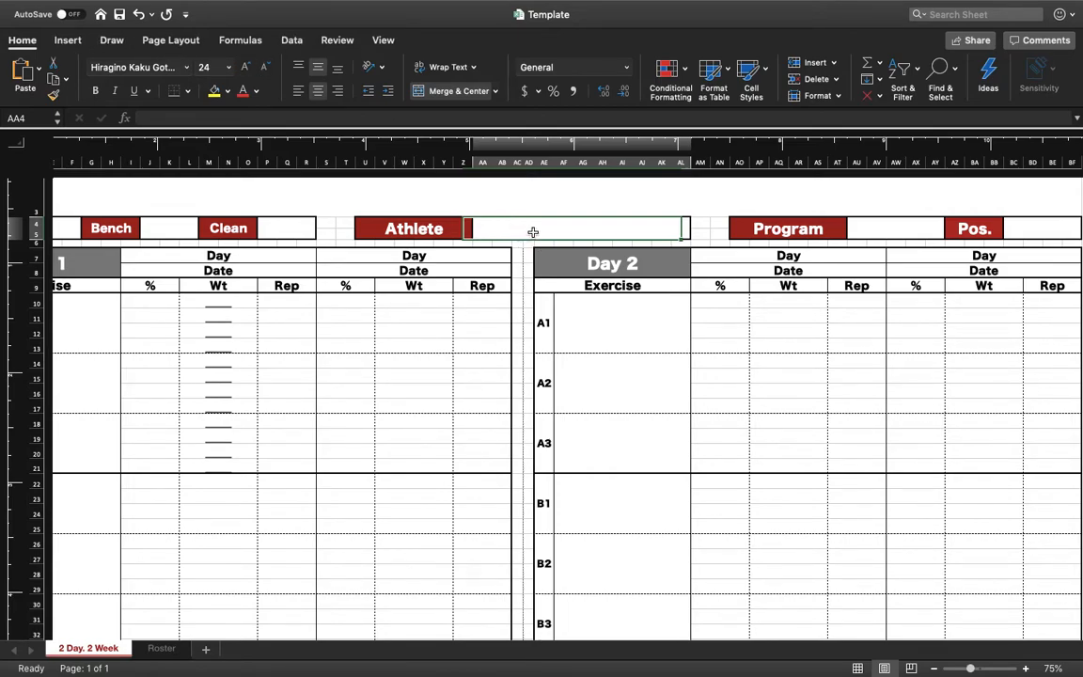
{"action": "left_click", "coordinate": [549, 285]}
{"action": "left_click", "coordinate": [569, 233]}
{"action": "left_click", "coordinate": [293, 42]}
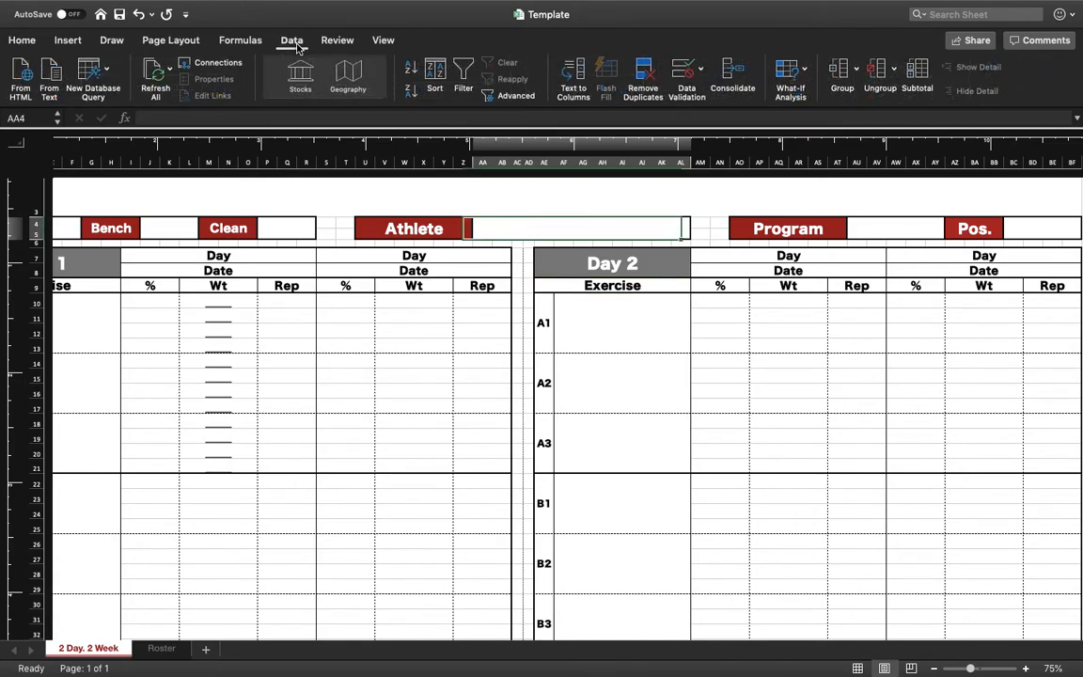
{"action": "left_click", "coordinate": [684, 78]}
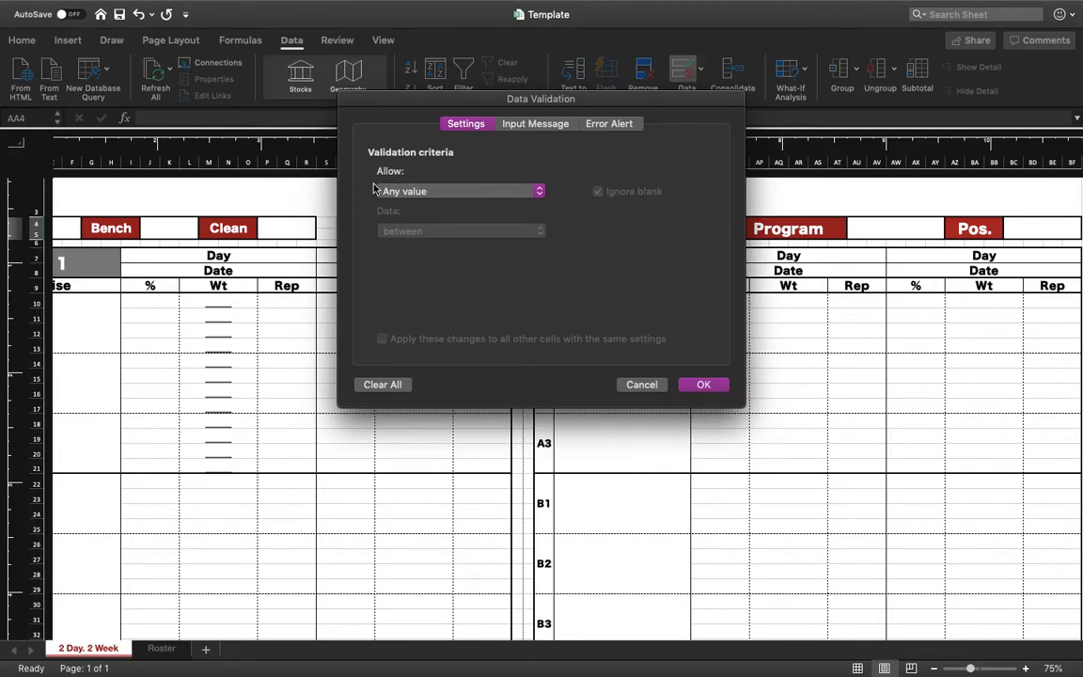
{"action": "left_click", "coordinate": [430, 191]}
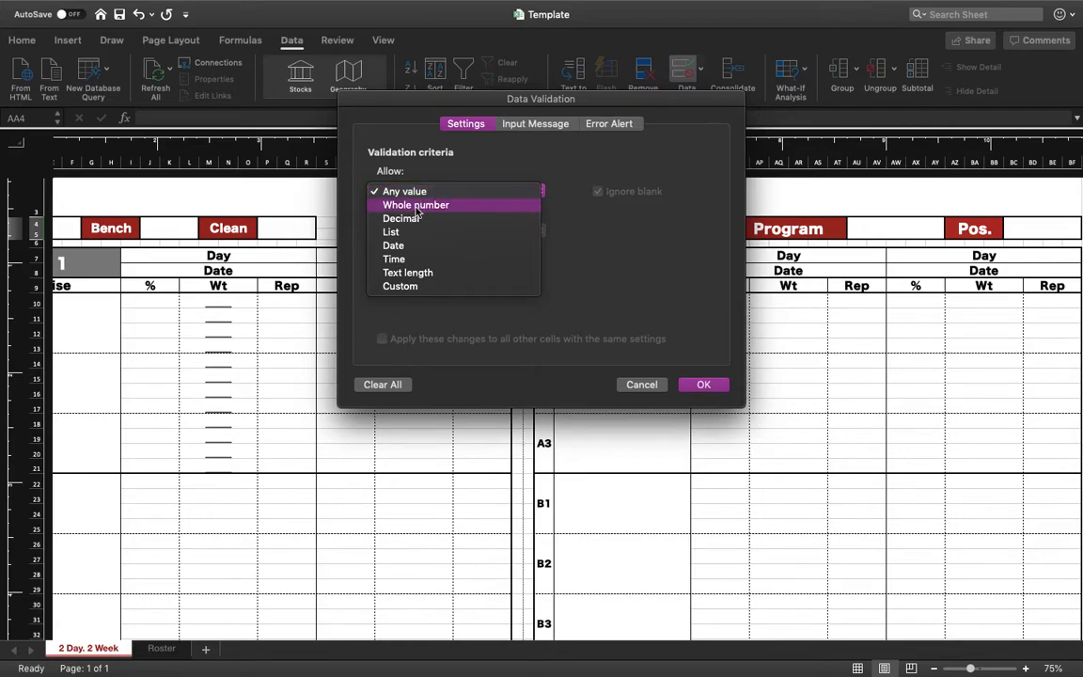
{"action": "left_click", "coordinate": [409, 234]}
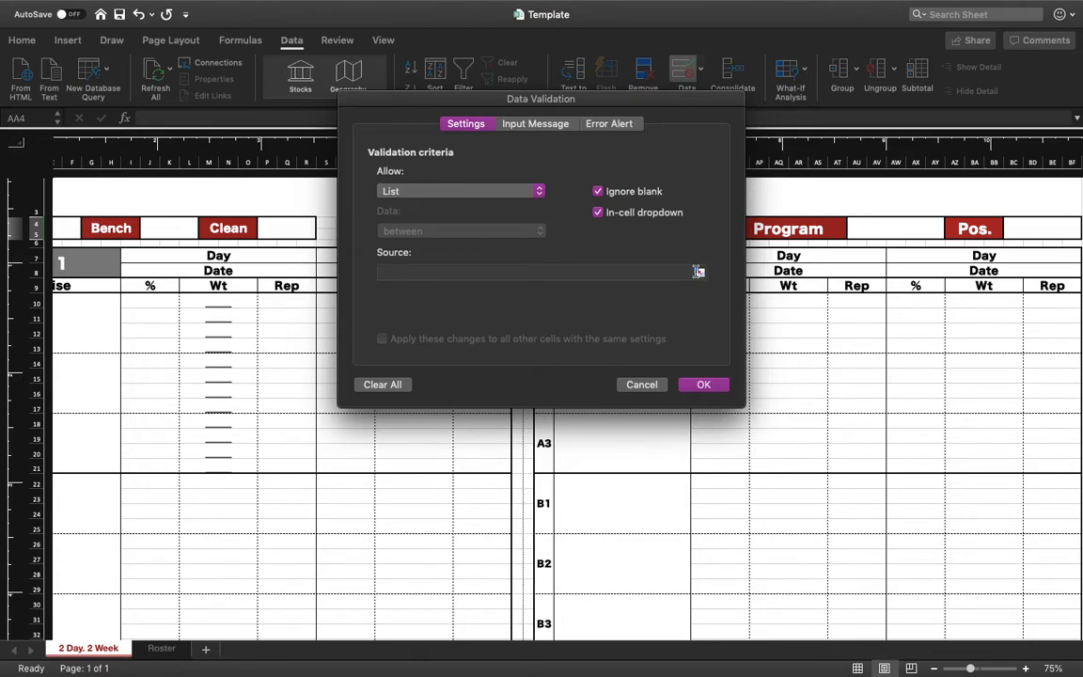
Step: Set the validation list source to the athlete names in Roster!$A$2:$A$5 and apply the validation
{"action": "left_click", "coordinate": [700, 275]}
{"action": "left_click", "coordinate": [164, 651]}
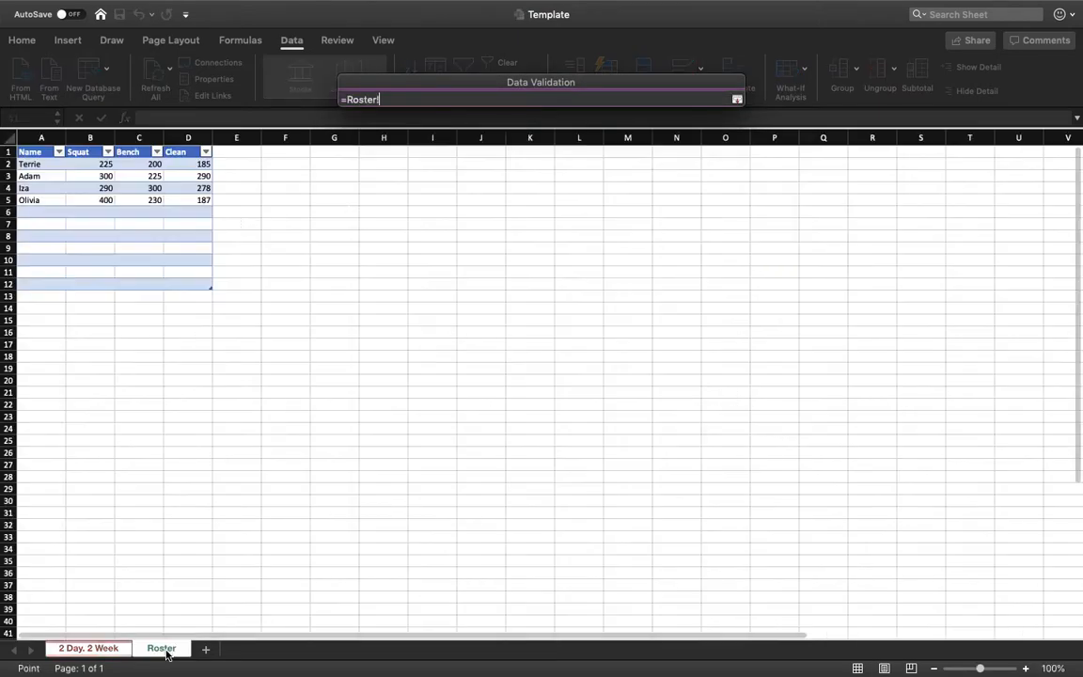
{"action": "left_click", "coordinate": [43, 166]}
{"action": "left_click_drag", "start_coordinate": [44, 165], "coordinate": [45, 200]}
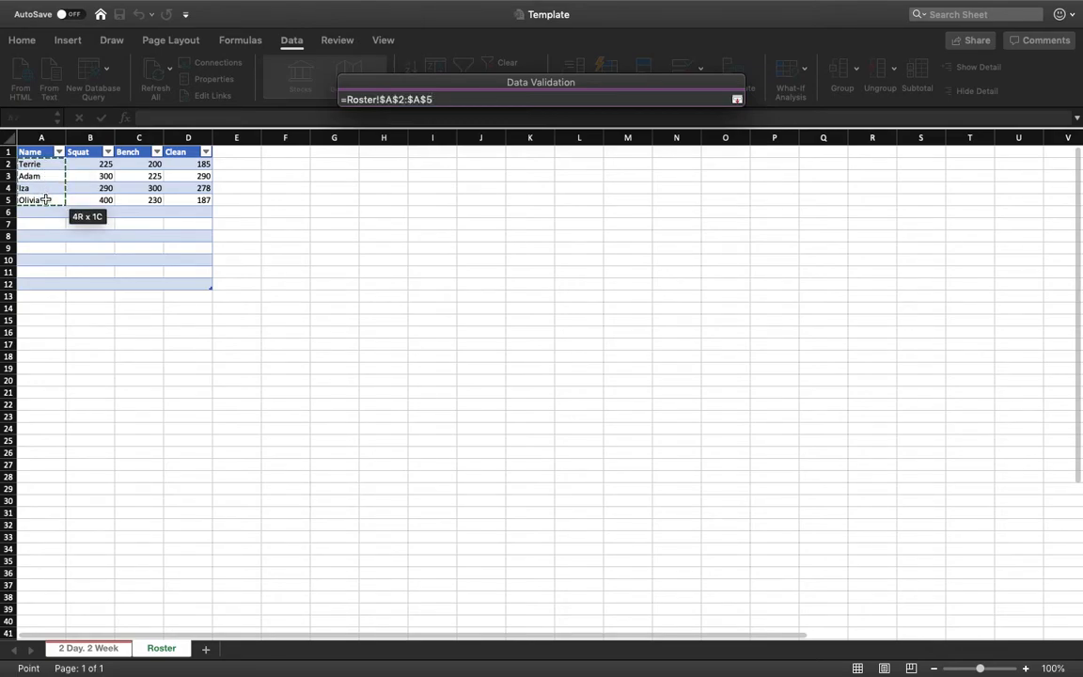
{"action": "key", "text": "Return"}
{"action": "key", "text": "Return"}
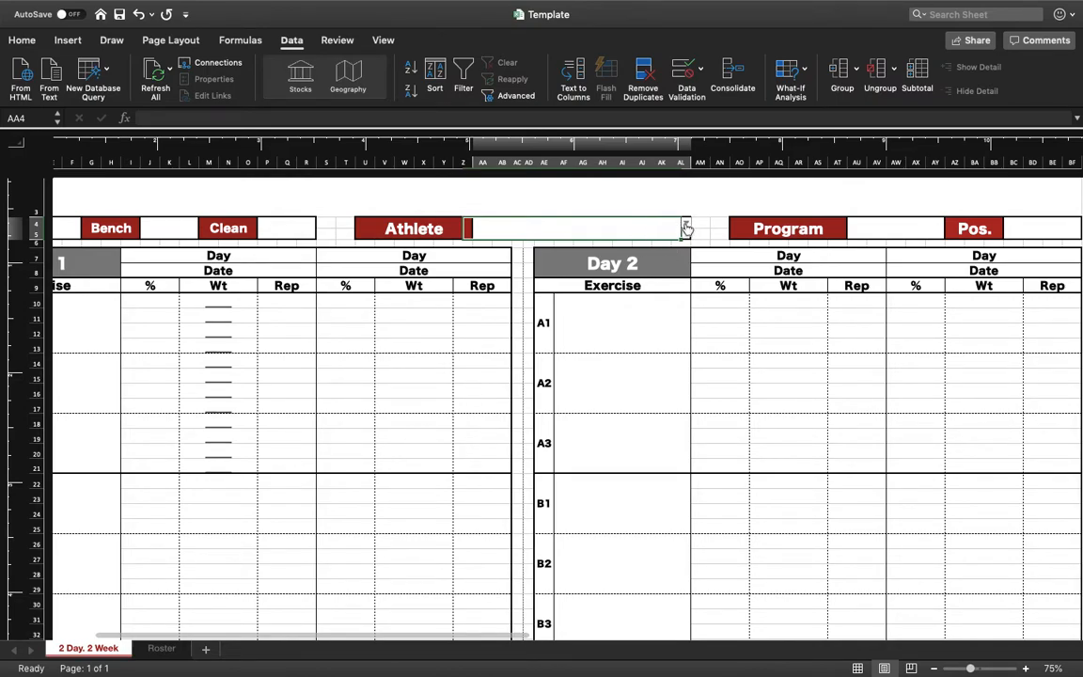
Step: Test the Athlete drop-down by choosing the second, fourth and first roster names in turn
{"action": "left_click", "coordinate": [686, 229]}
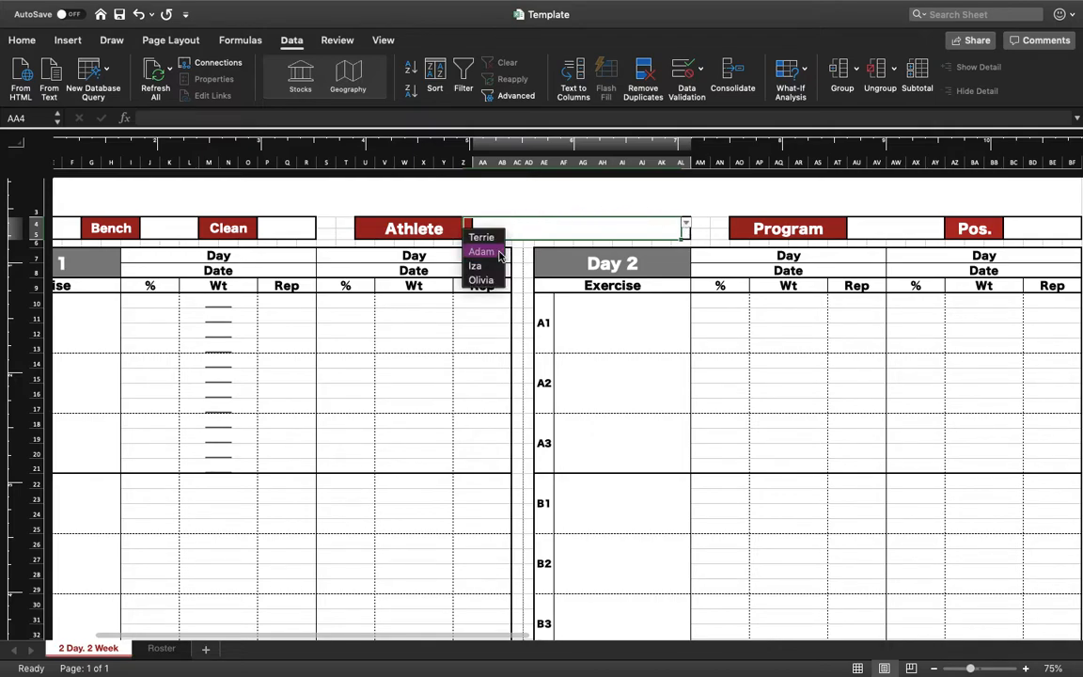
{"action": "left_click", "coordinate": [481, 251]}
{"action": "left_click", "coordinate": [686, 229]}
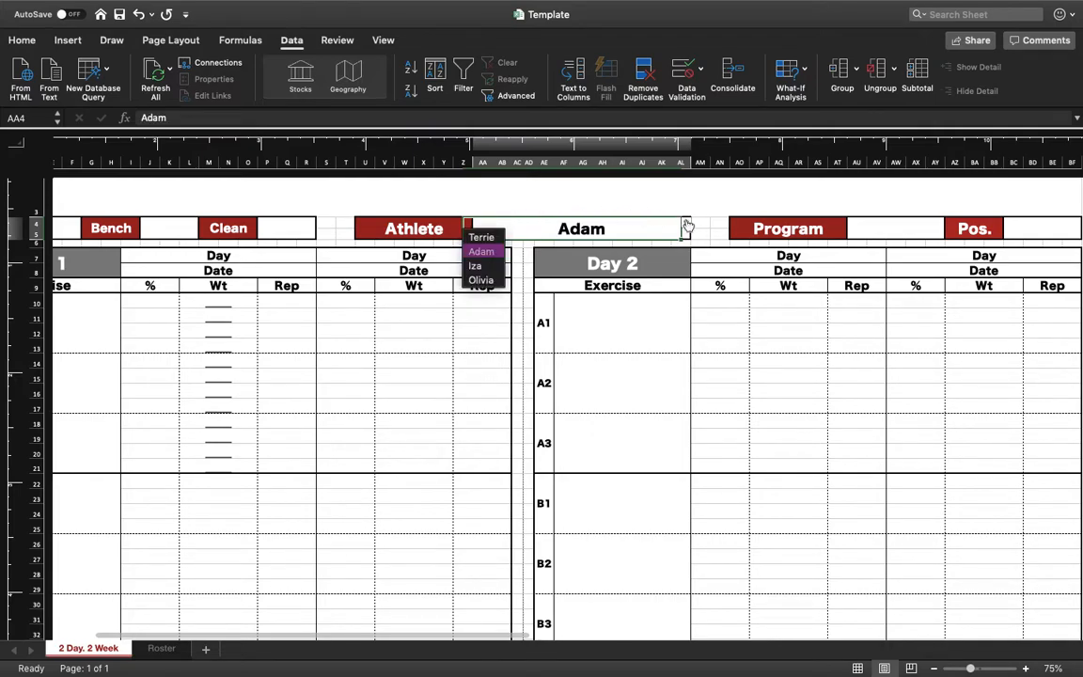
{"action": "left_click", "coordinate": [482, 279]}
{"action": "left_click", "coordinate": [686, 228]}
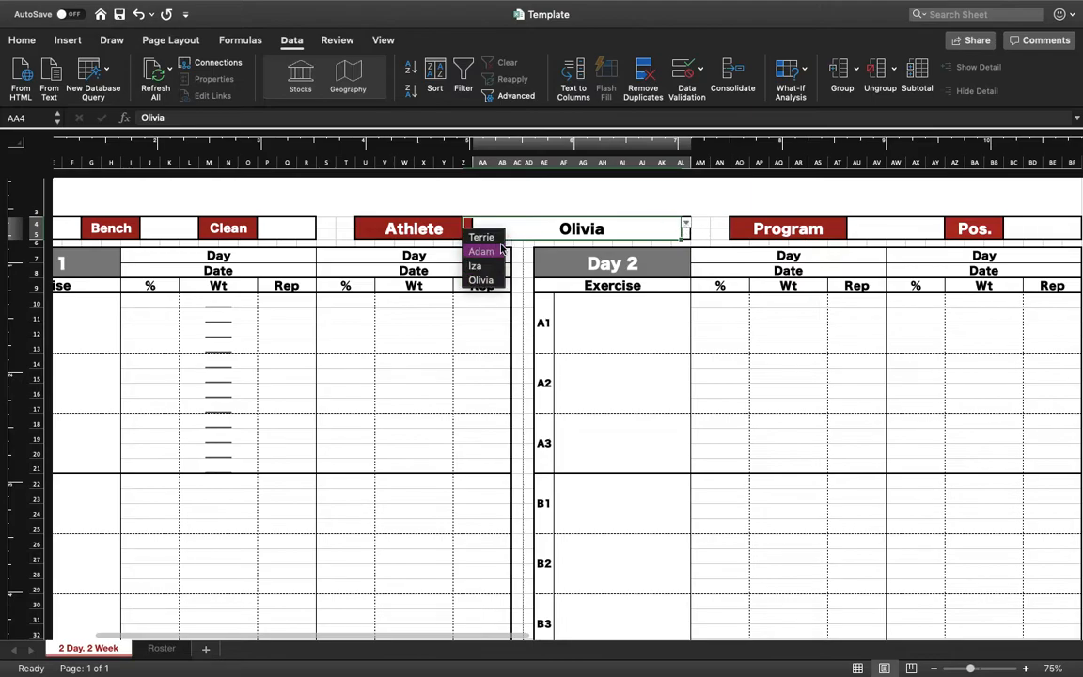
{"action": "left_click", "coordinate": [484, 238]}
Step: Compare the template's Squat, Bench, Clean and Athlete header fields with the columns of the Roster table
{"action": "scroll", "coordinate": [489, 424], "scroll_direction": "down", "scroll_amount": 5}
{"action": "scroll", "coordinate": [489, 423], "scroll_direction": "right", "scroll_amount": 4}
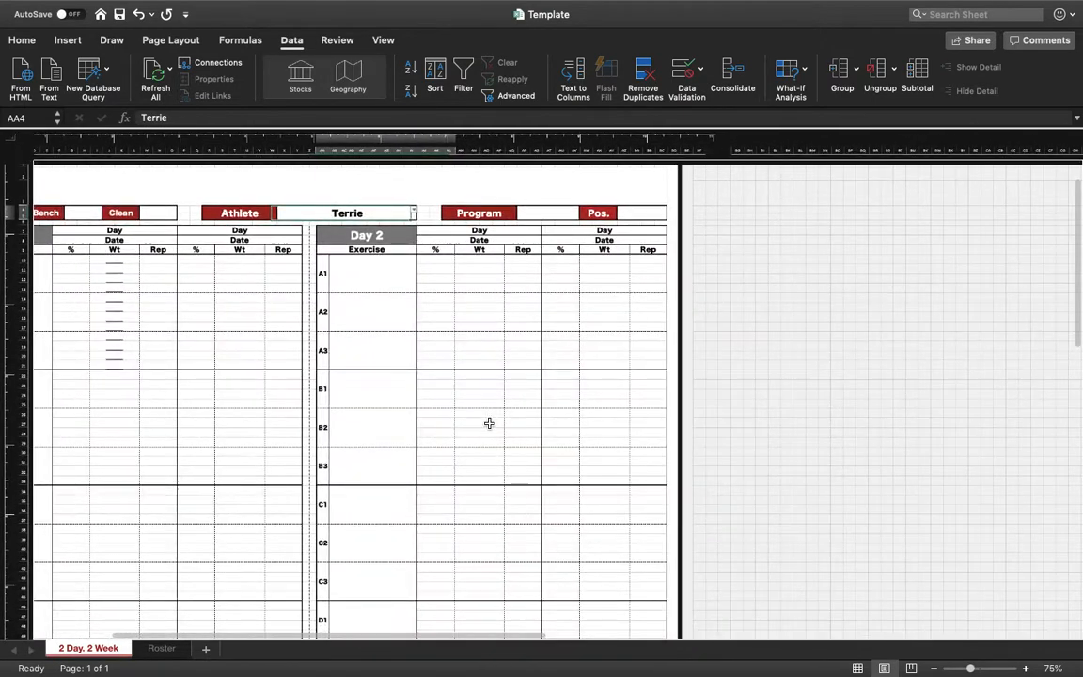
{"action": "scroll", "coordinate": [306, 385], "scroll_direction": "left", "scroll_amount": 4}
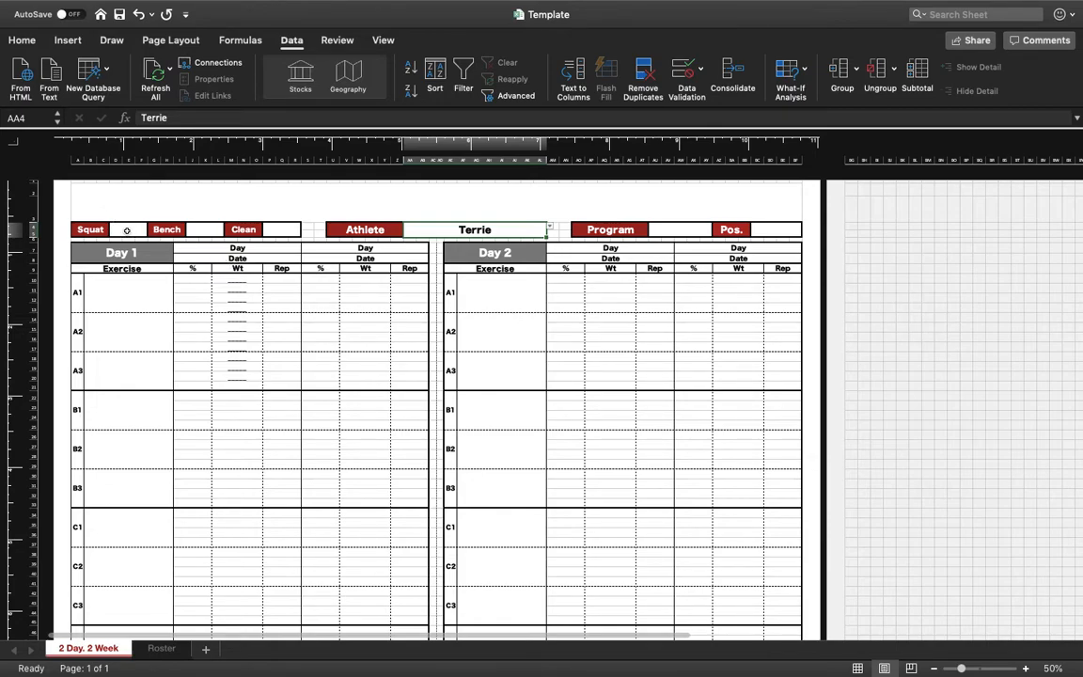
{"action": "left_click", "coordinate": [161, 648]}
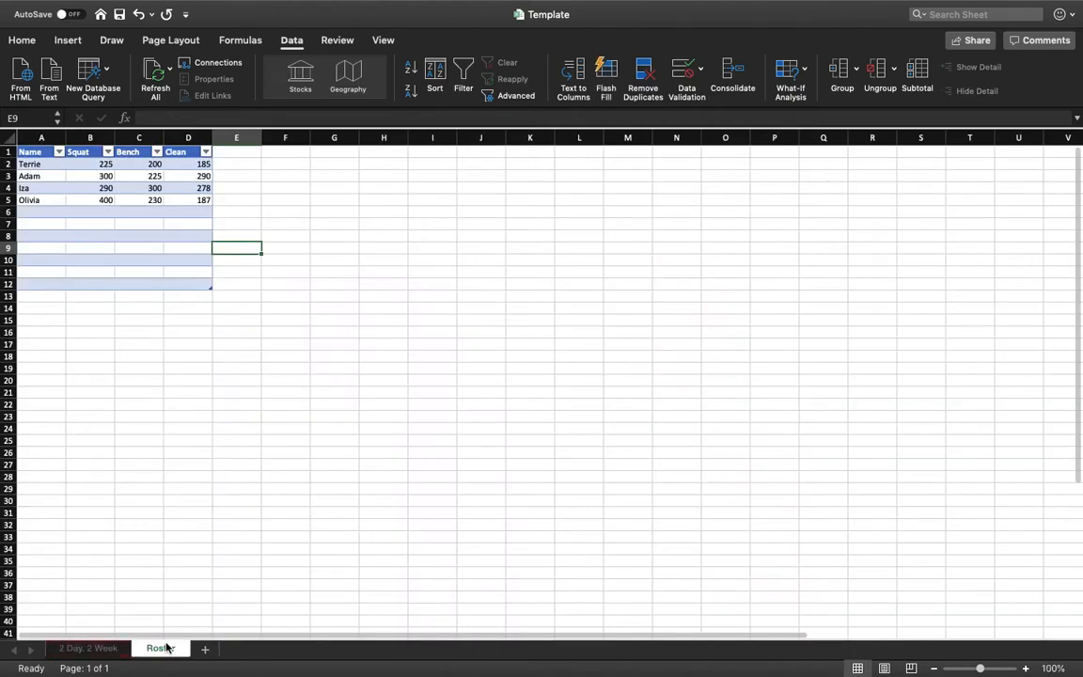
{"action": "left_click", "coordinate": [85, 647]}
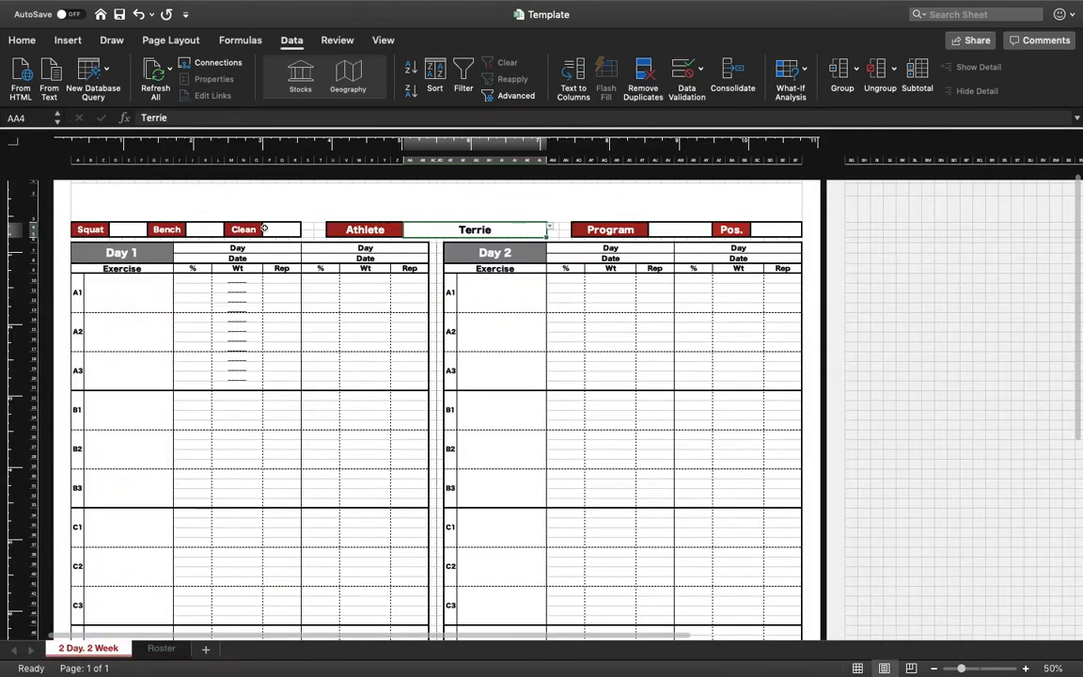
{"action": "left_click", "coordinate": [550, 229]}
{"action": "left_click", "coordinate": [421, 239]}
{"action": "left_click", "coordinate": [489, 286]}
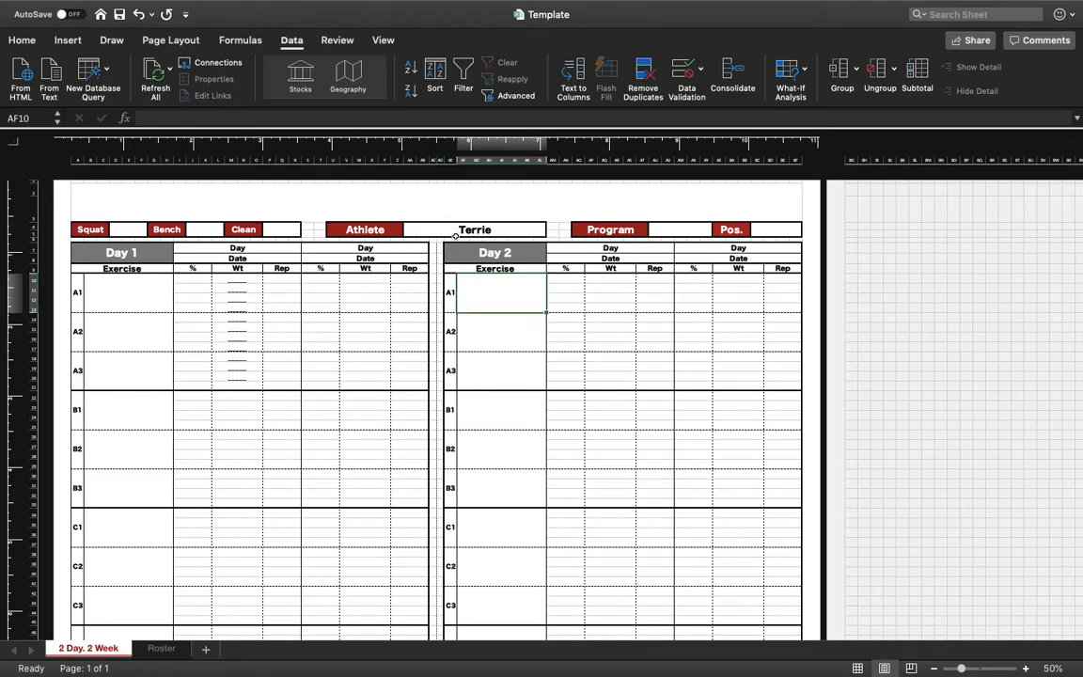
Step: Name the Athlete drop-down cell Athlete1
{"action": "left_click", "coordinate": [456, 233]}
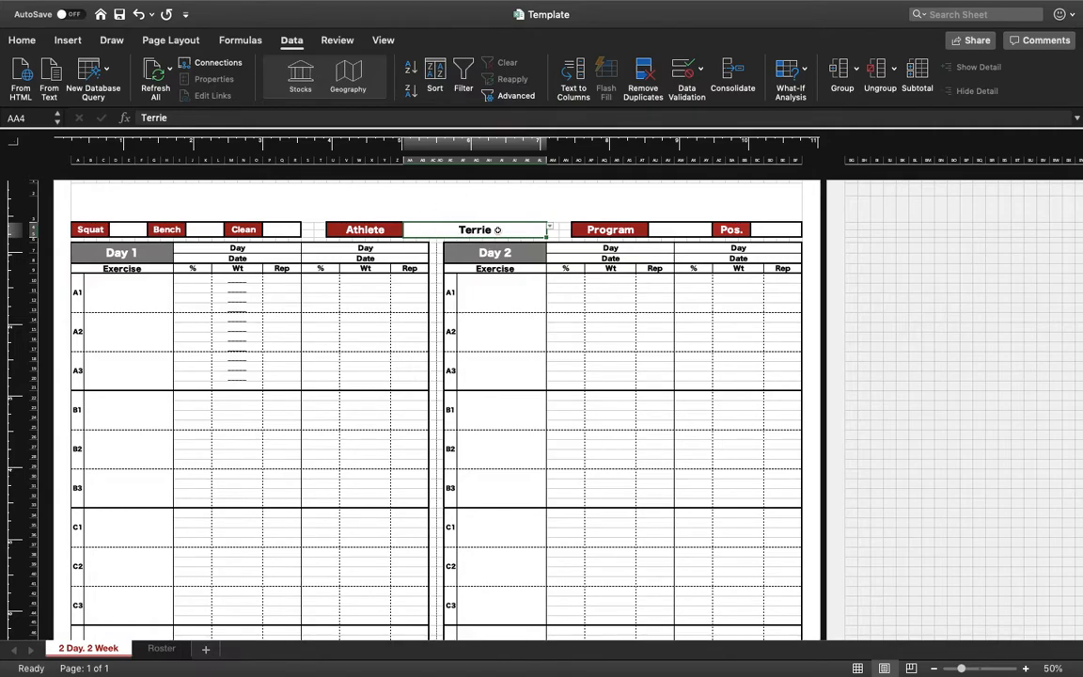
{"action": "left_click", "coordinate": [29, 117]}
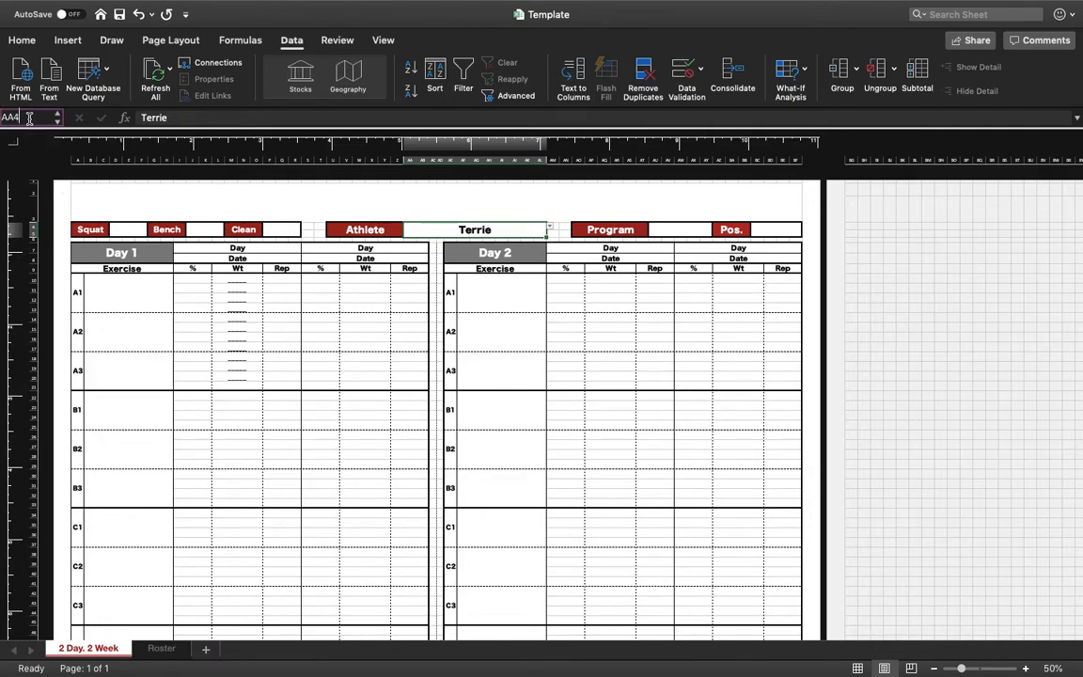
{"action": "type", "text": "Athlete1"}
{"action": "key", "text": "Return"}
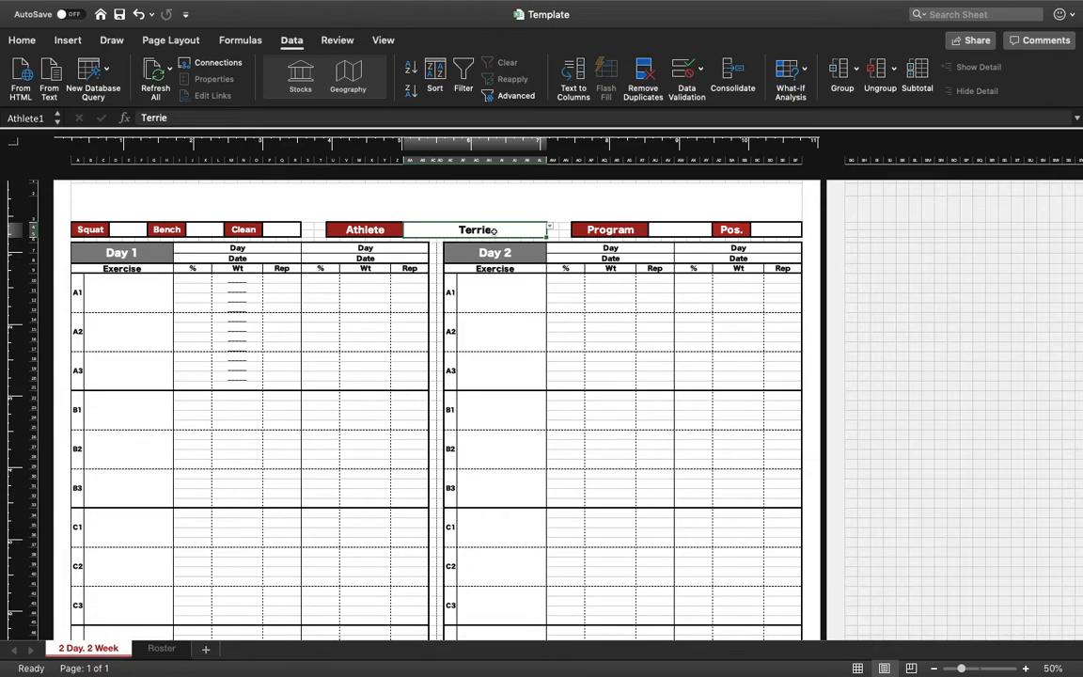
Step: Enter =VLOOKUP(Athlete1,Roster!A2:D12,2,FALSE) in the blank cell beside the Squat label
{"action": "left_click", "coordinate": [122, 233]}
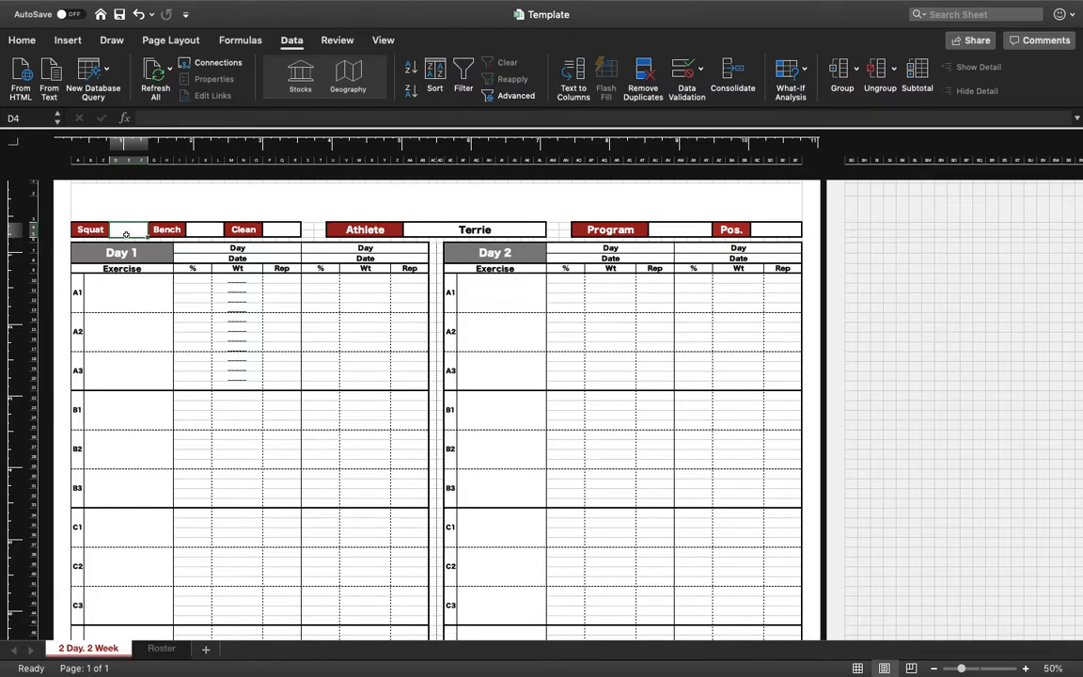
{"action": "type", "text": "="}
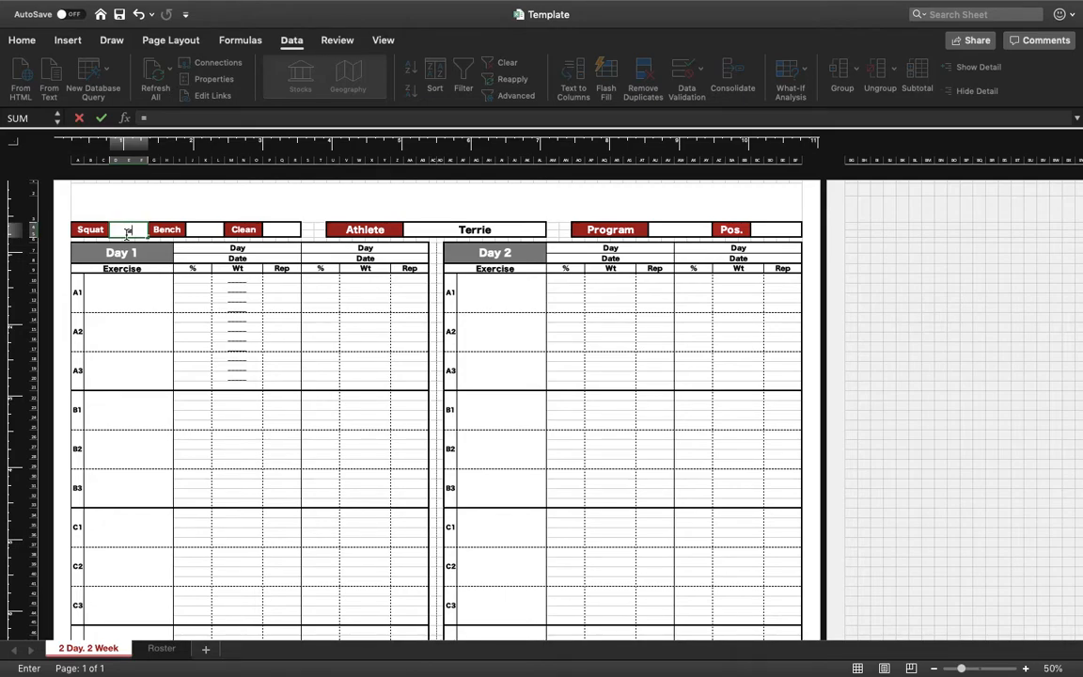
{"action": "type", "text": "vlookup"}
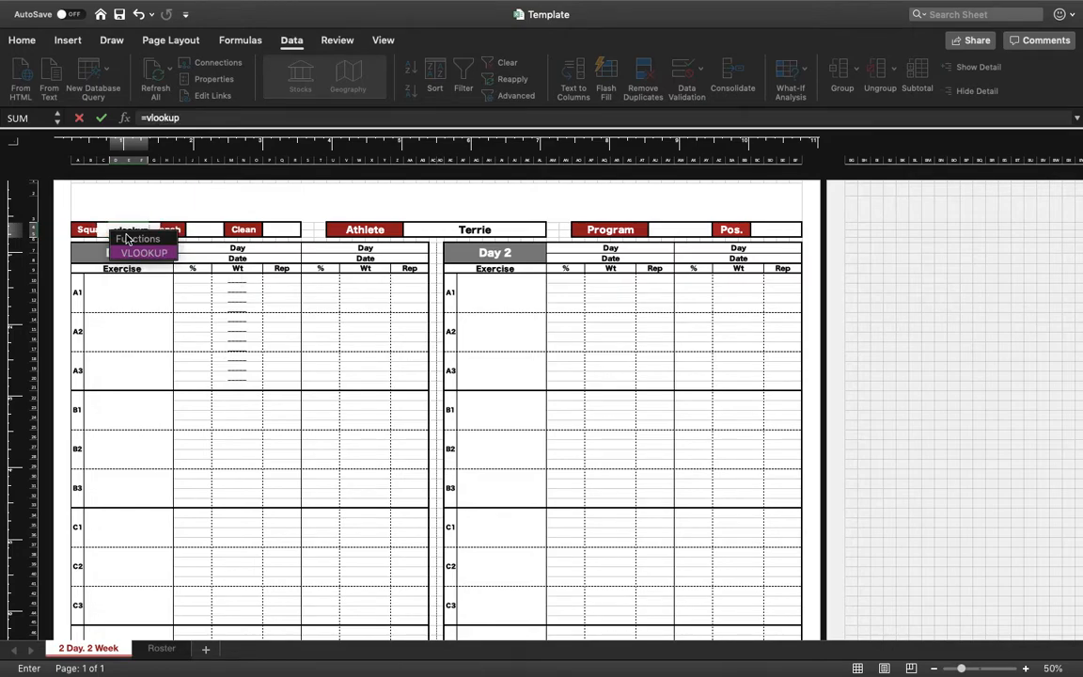
{"action": "type", "text": "("}
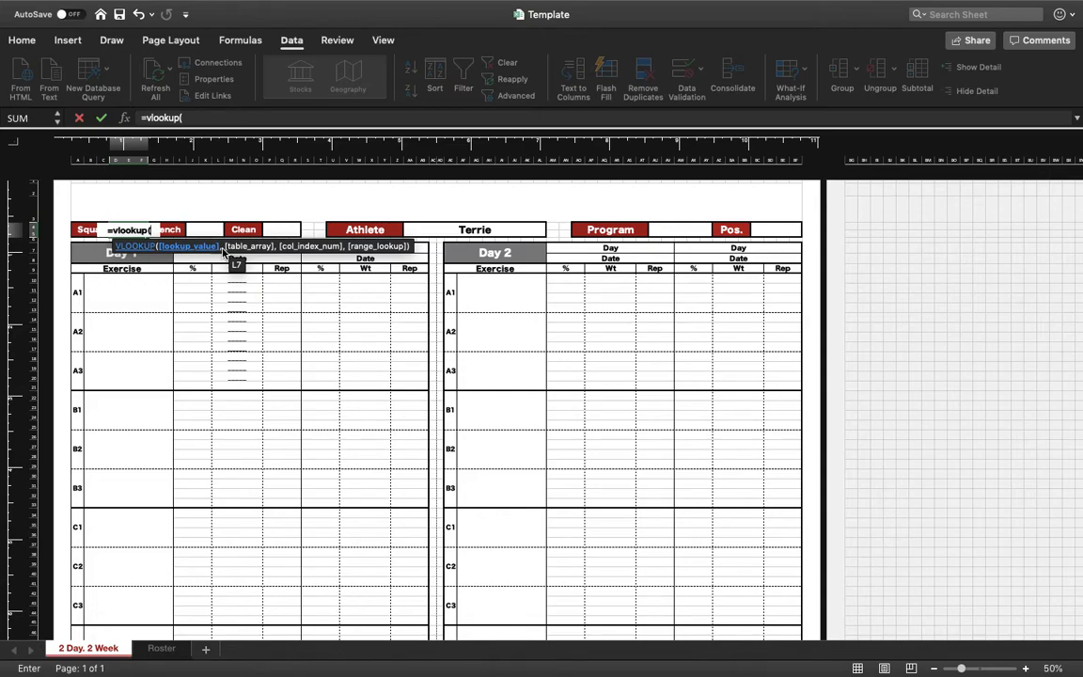
{"action": "left_click", "coordinate": [440, 233]}
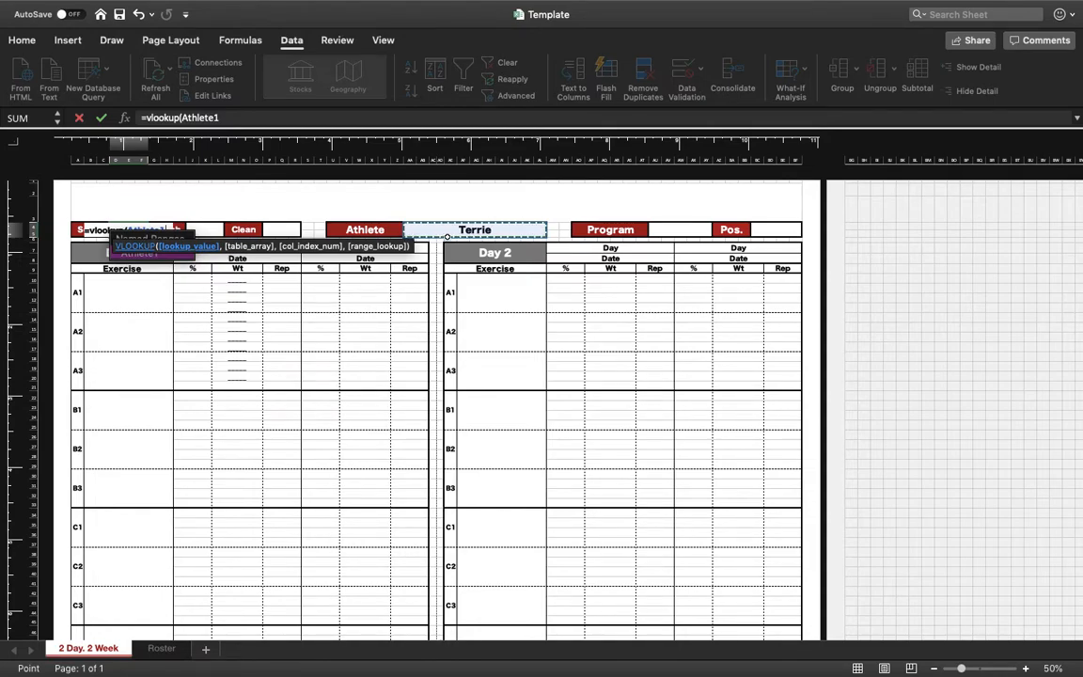
{"action": "type", "text": ","}
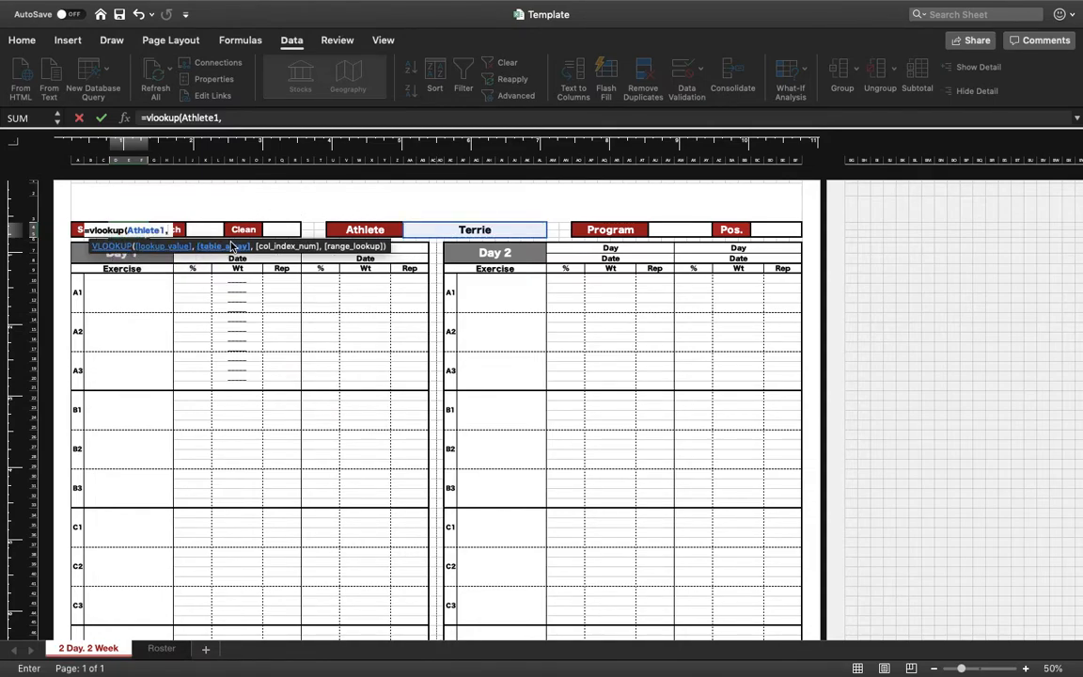
{"action": "left_click", "coordinate": [161, 648]}
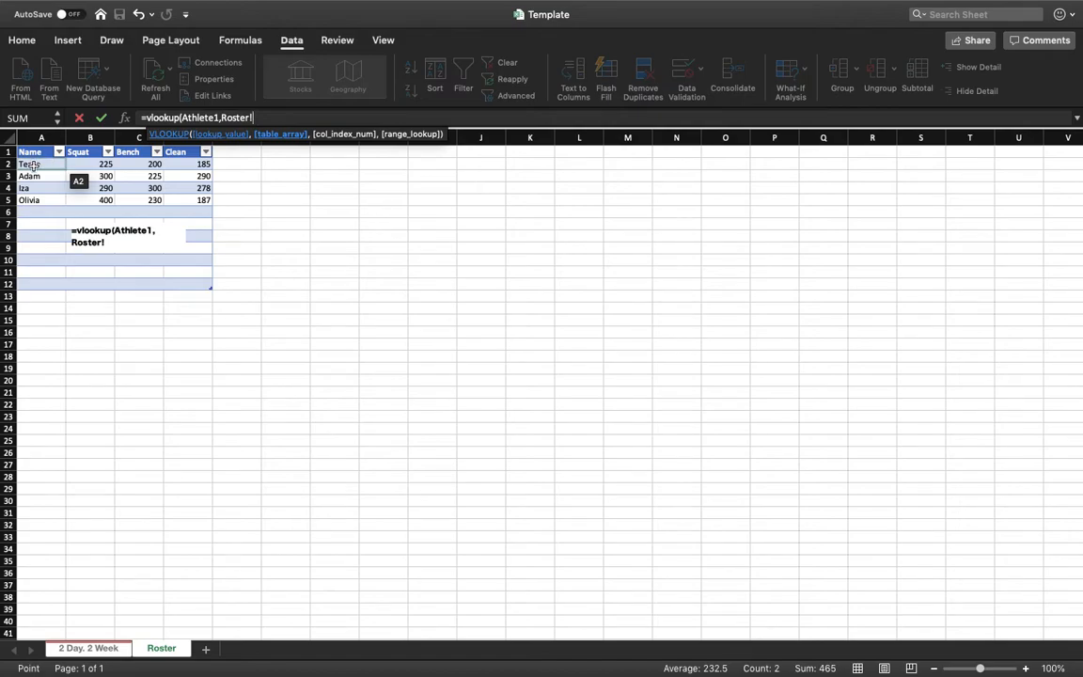
{"action": "left_click", "coordinate": [33, 165]}
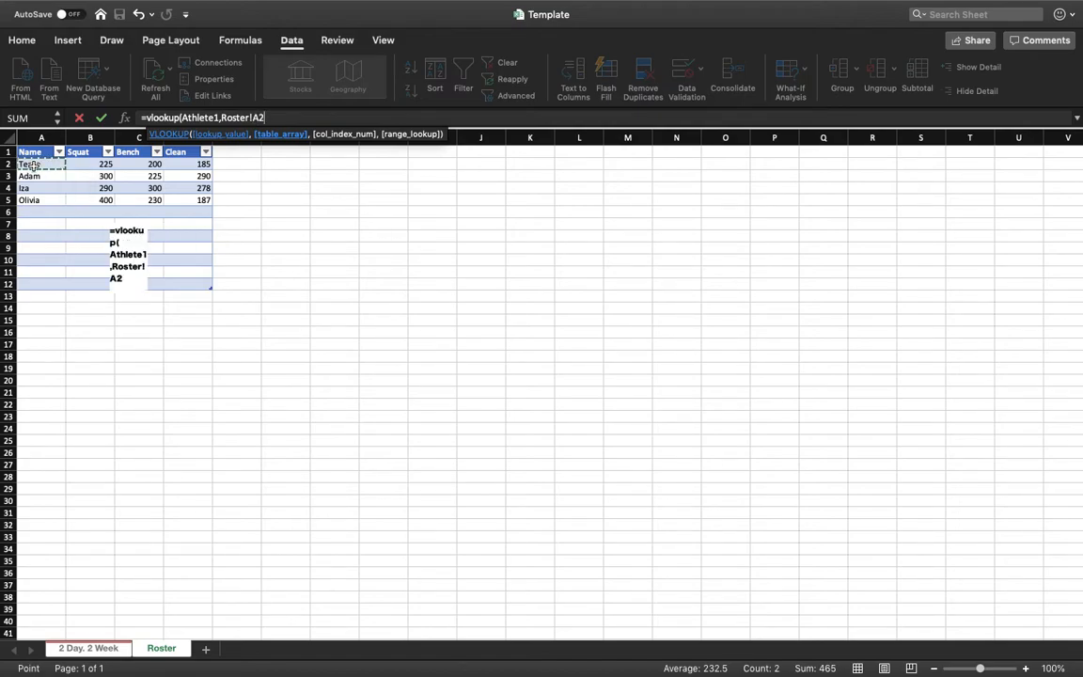
{"action": "left_click_drag", "start_coordinate": [33, 165], "coordinate": [198, 280]}
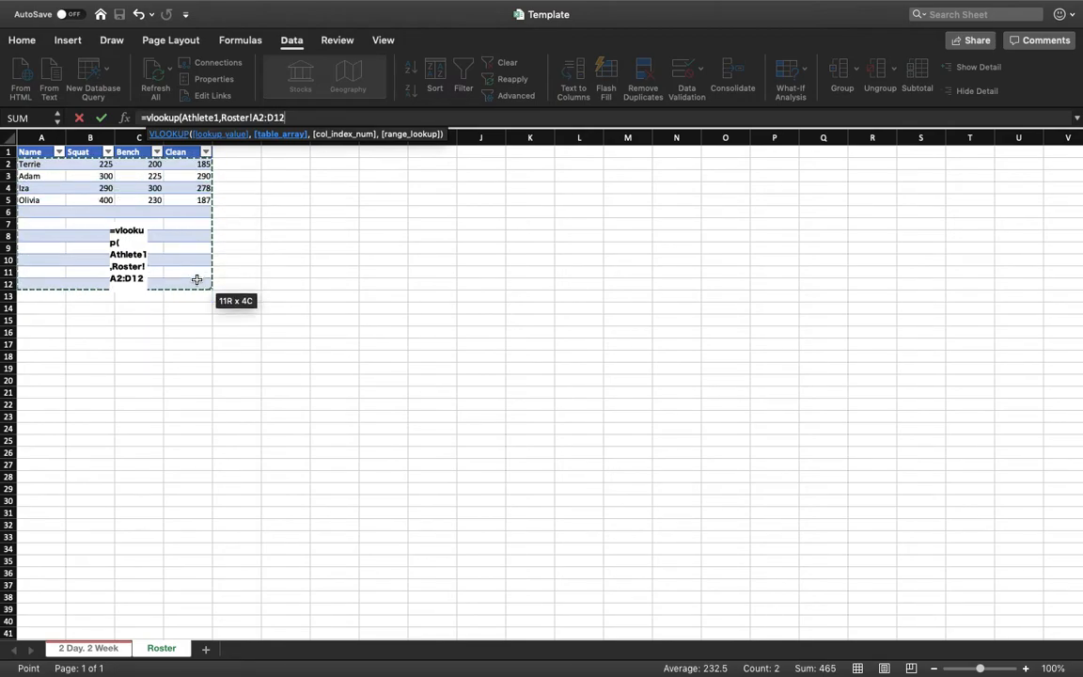
{"action": "type", "text": ","}
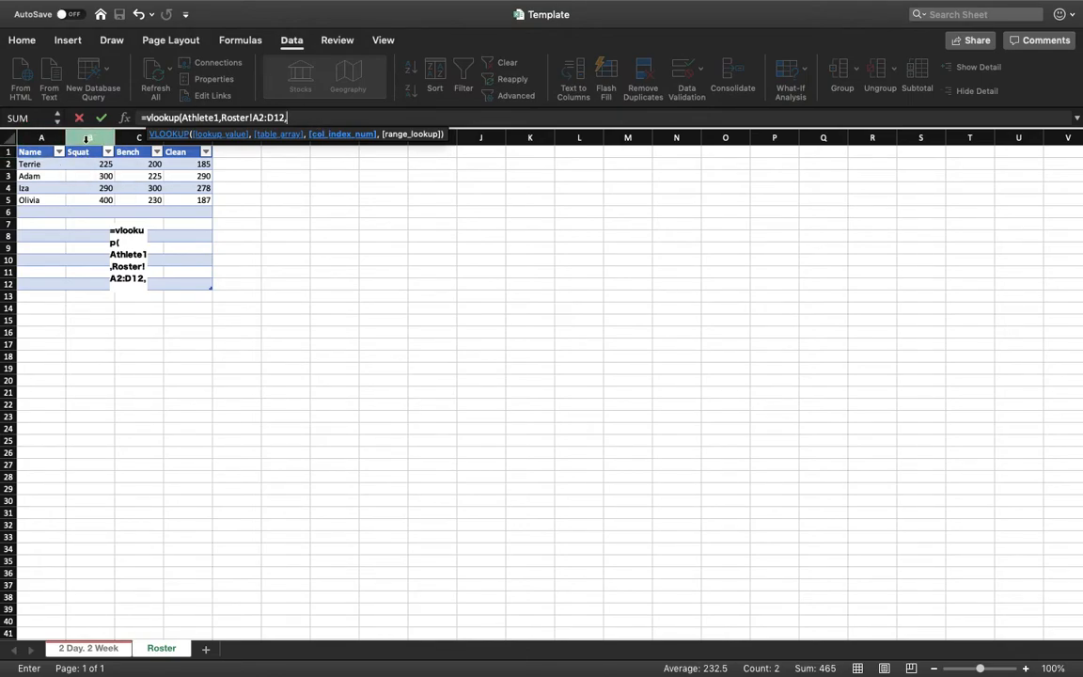
{"action": "type", "text": "2,false"}
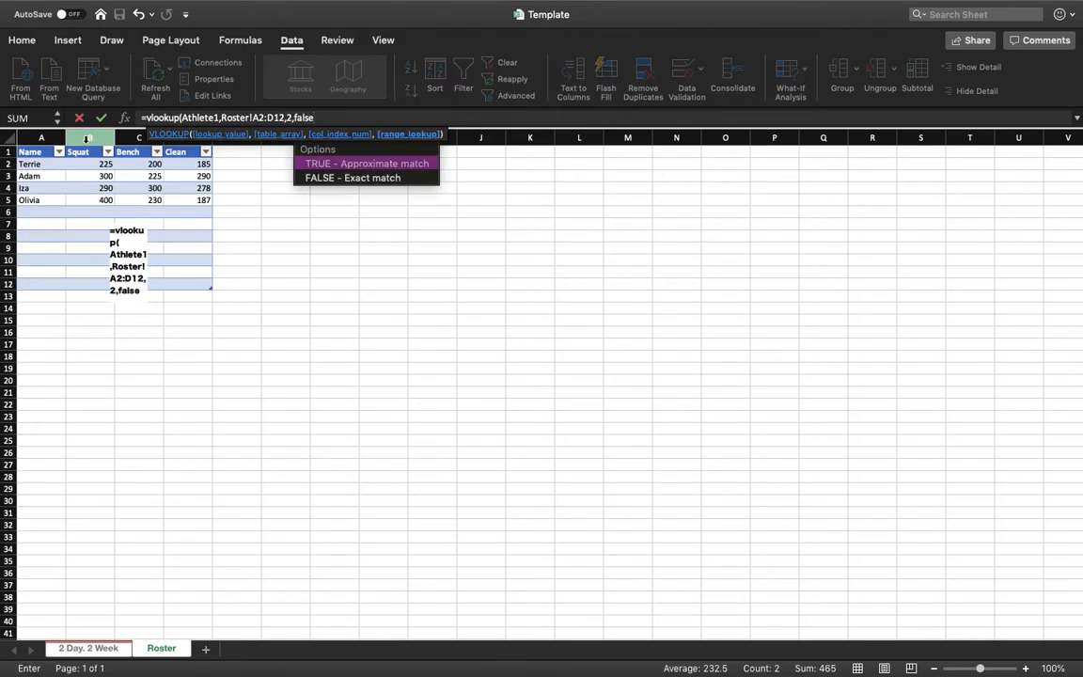
{"action": "type", "text": ")"}
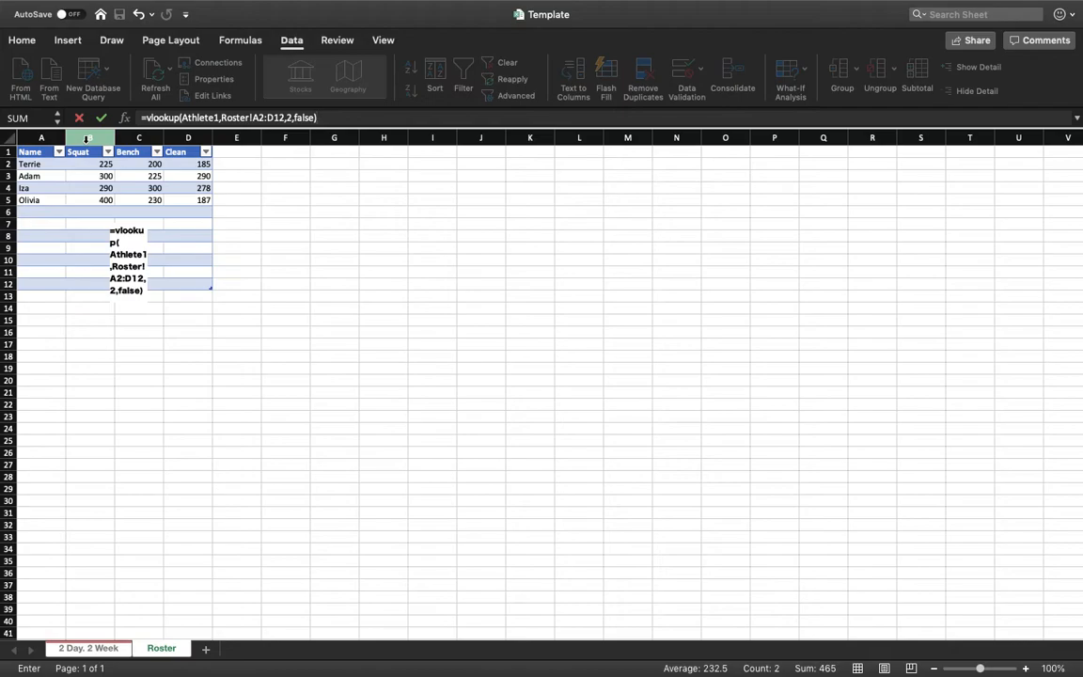
{"action": "key", "text": "Return"}
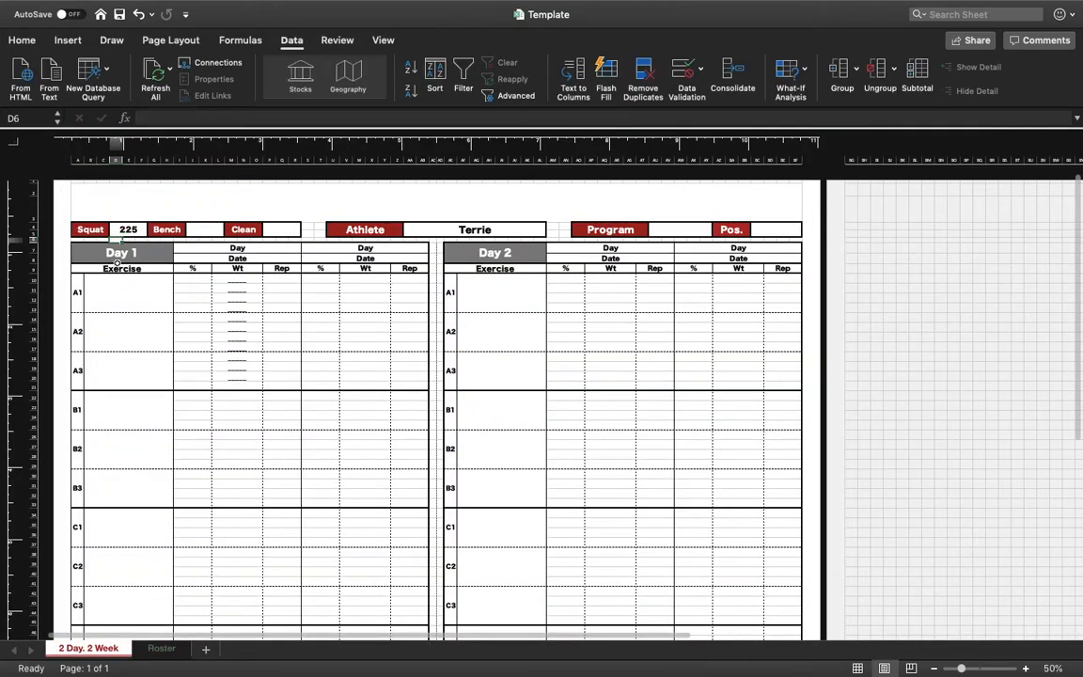
Step: Test the Squat lookup by switching the athlete to the third, second and fourth roster names, and check its formula
{"action": "left_click", "coordinate": [127, 229]}
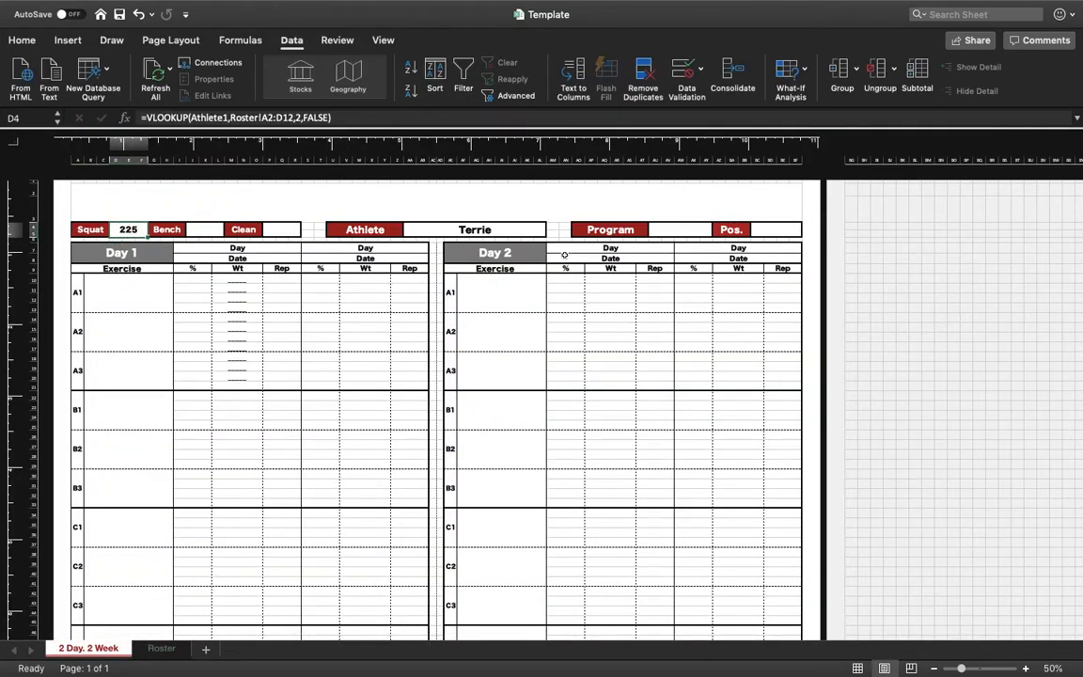
{"action": "left_click", "coordinate": [535, 233]}
{"action": "left_click", "coordinate": [549, 229]}
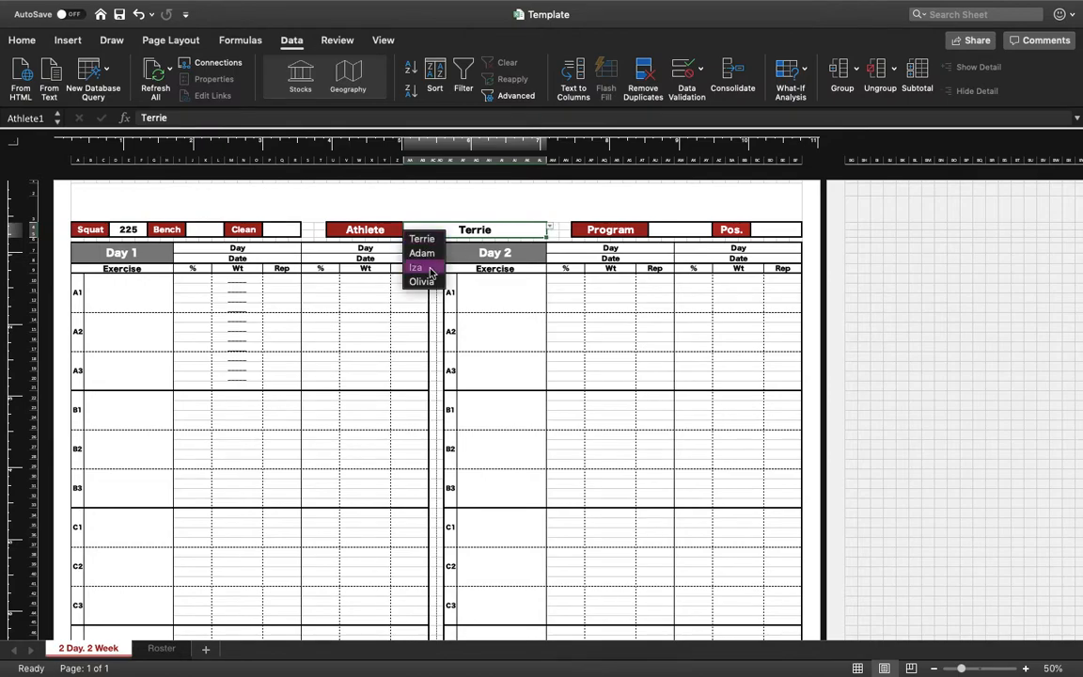
{"action": "left_click", "coordinate": [432, 270]}
{"action": "left_click", "coordinate": [546, 230]}
{"action": "key", "text": "Up"}
{"action": "key", "text": "Return"}
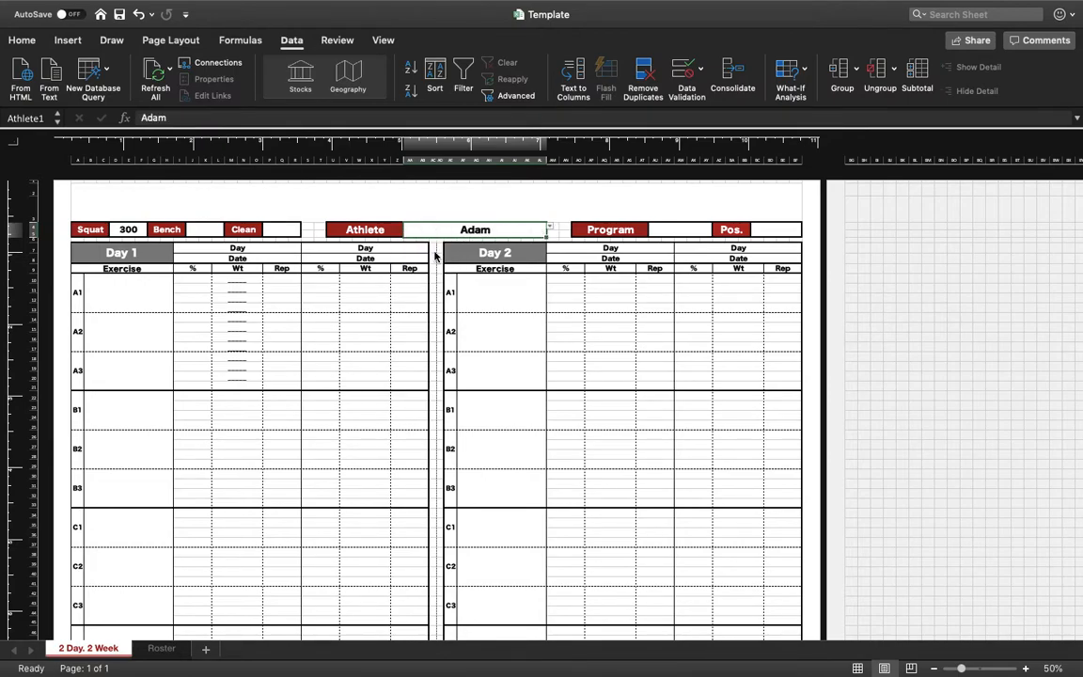
{"action": "left_click", "coordinate": [551, 231]}
{"action": "key", "text": "Down"}
{"action": "key", "text": "Down"}
{"action": "key", "text": "Return"}
{"action": "left_click", "coordinate": [133, 231]}
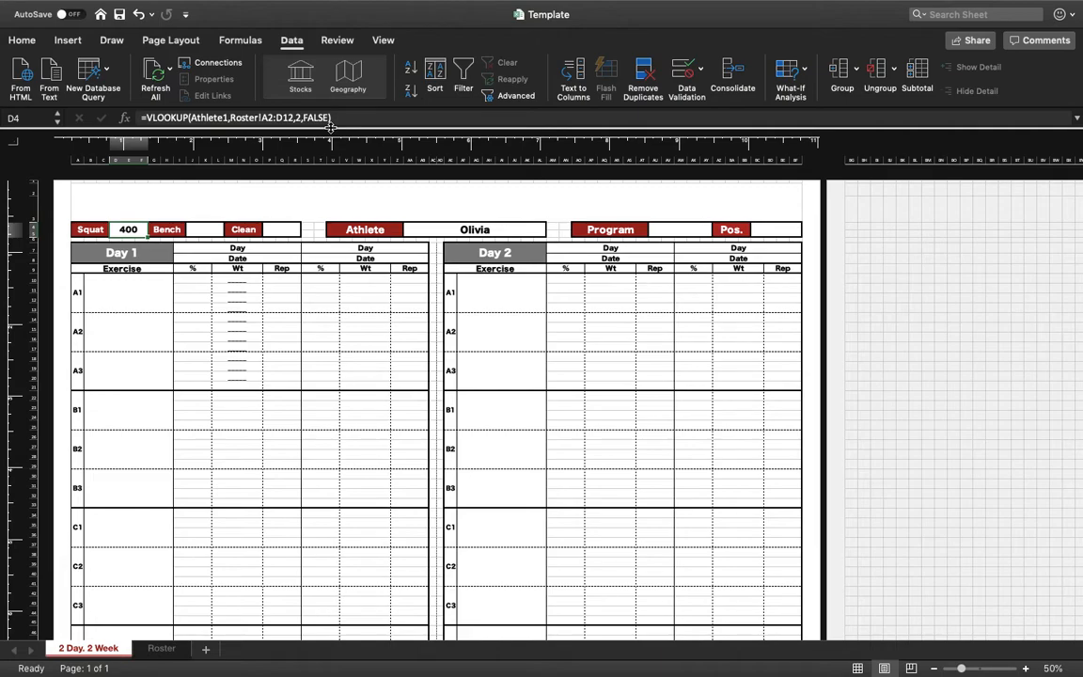
Step: Enter =VLOOKUP(Athlete1,Roster!A2:D12,3,FALSE) in the blank cell beside the Bench label
{"action": "left_click", "coordinate": [205, 230]}
{"action": "left_click", "coordinate": [250, 119]}
{"action": "type", "text": "=vlookup("}
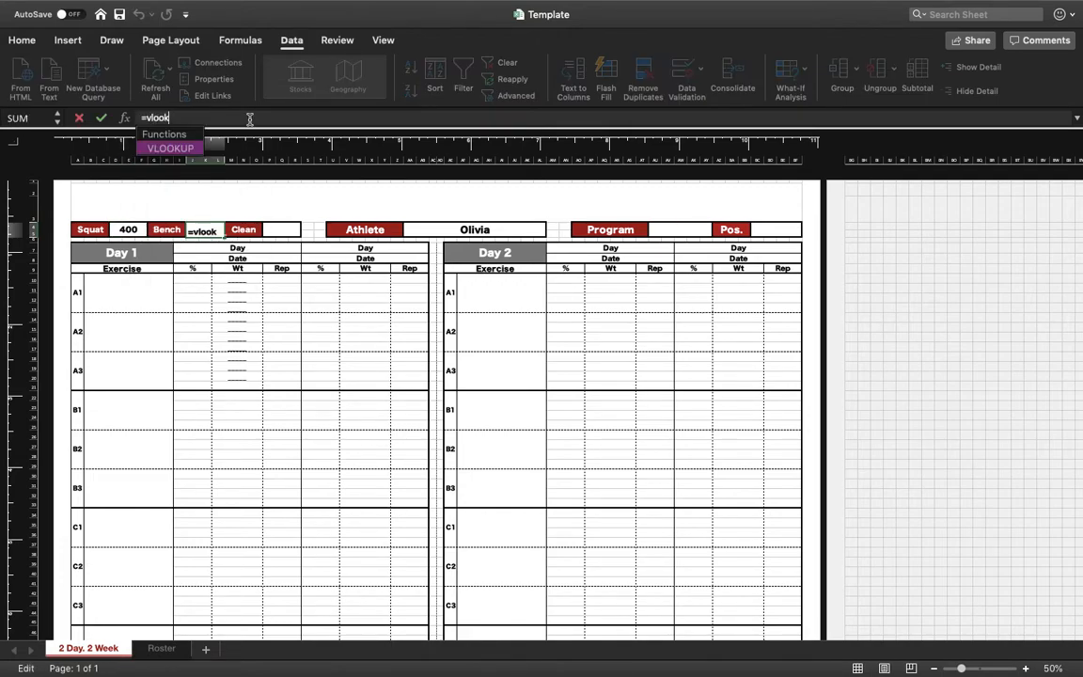
{"action": "left_click", "coordinate": [452, 231]}
{"action": "type", "text": ","}
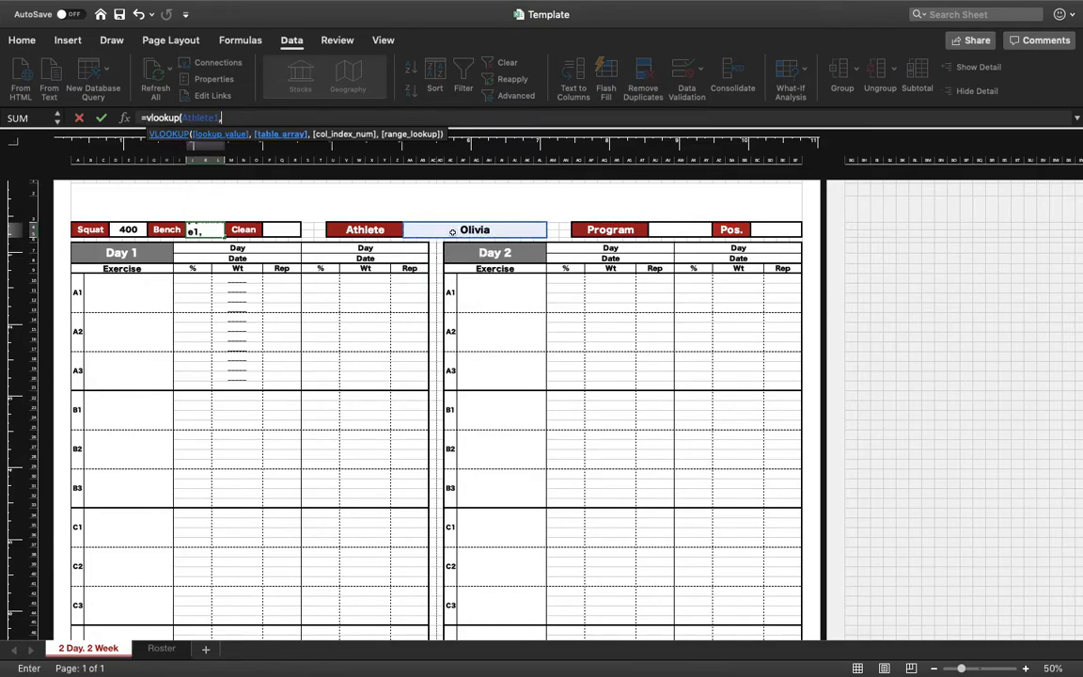
{"action": "left_click", "coordinate": [161, 648]}
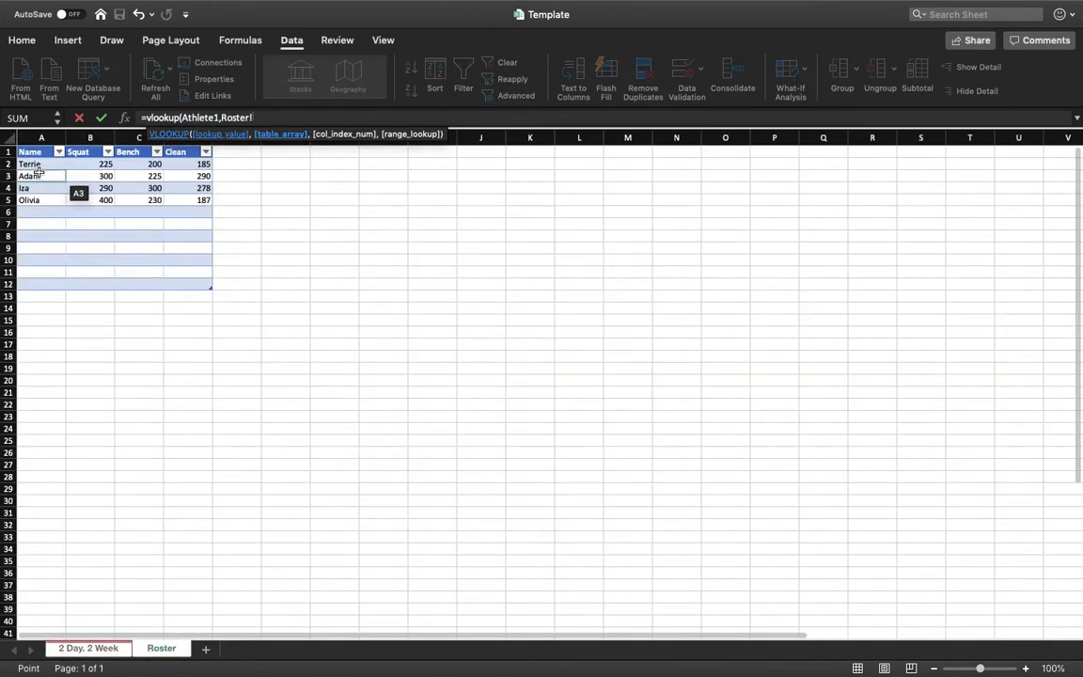
{"action": "left_click_drag", "start_coordinate": [38, 165], "coordinate": [198, 294]}
{"action": "type", "text": ","}
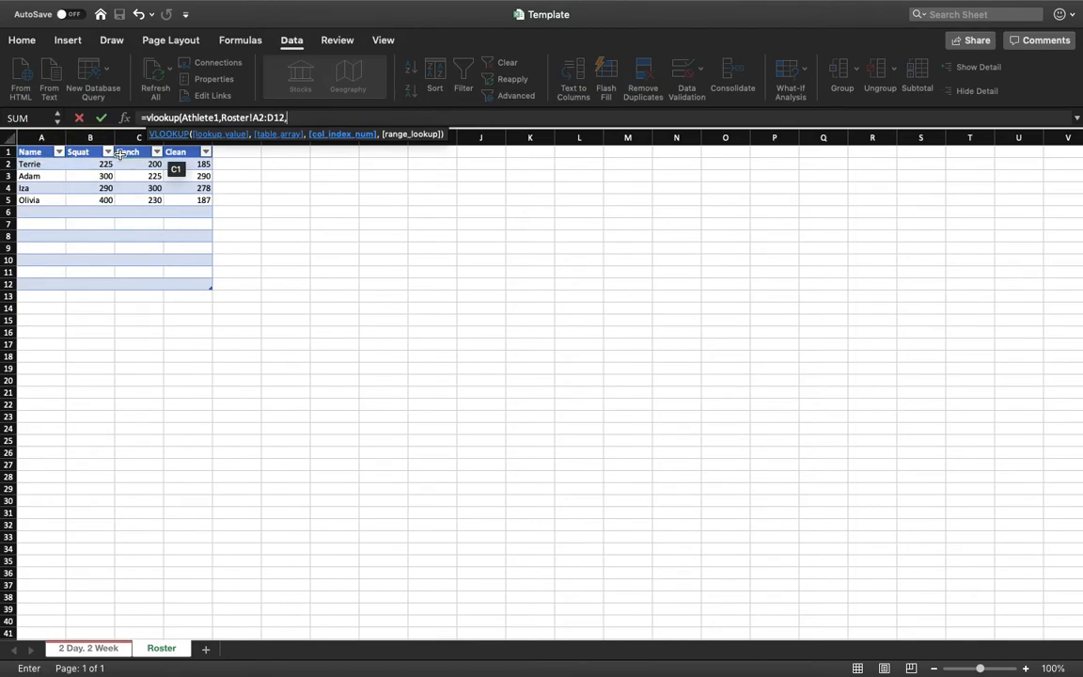
{"action": "type", "text": "3,false"}
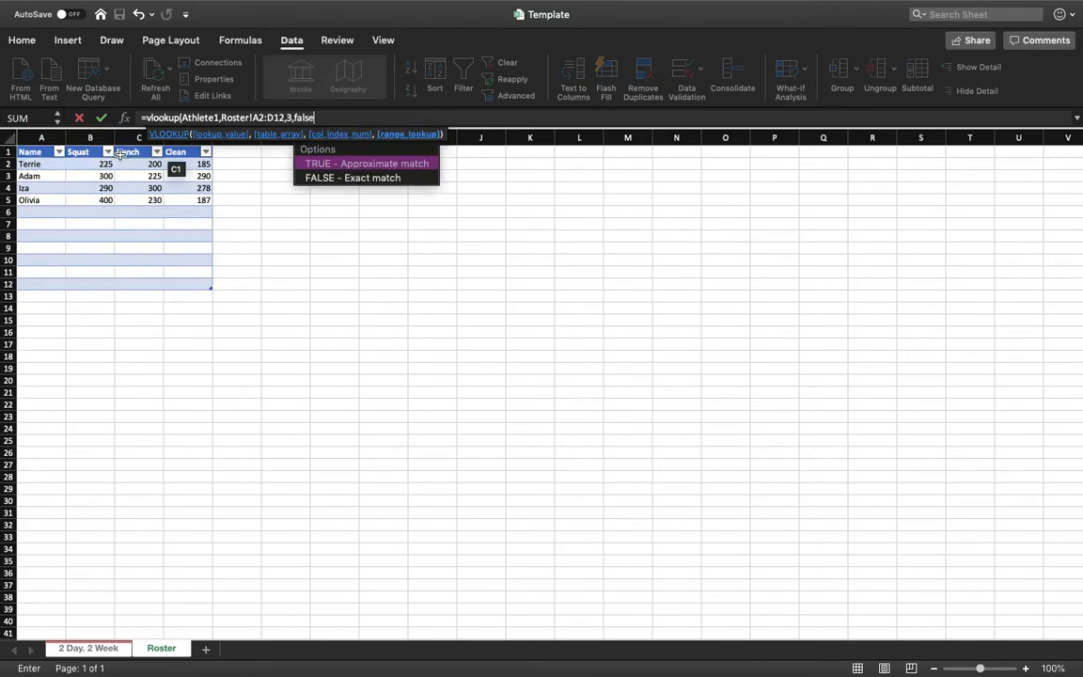
{"action": "type", "text": ")"}
{"action": "key", "text": "Return"}
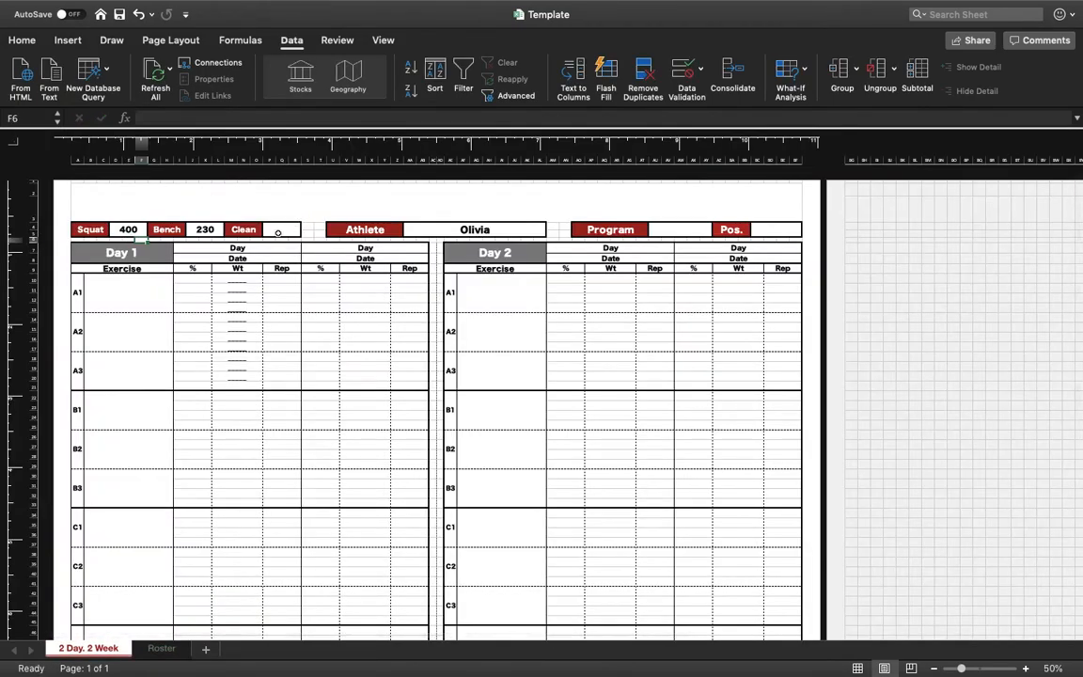
Step: Enter =VLOOKUP(Athlete1,Roster!A2:D12,4,FALSE) in the blank cell beside the Clean label
{"action": "left_click", "coordinate": [277, 232]}
{"action": "type", "text": "=vlookup(Athlete1,"}
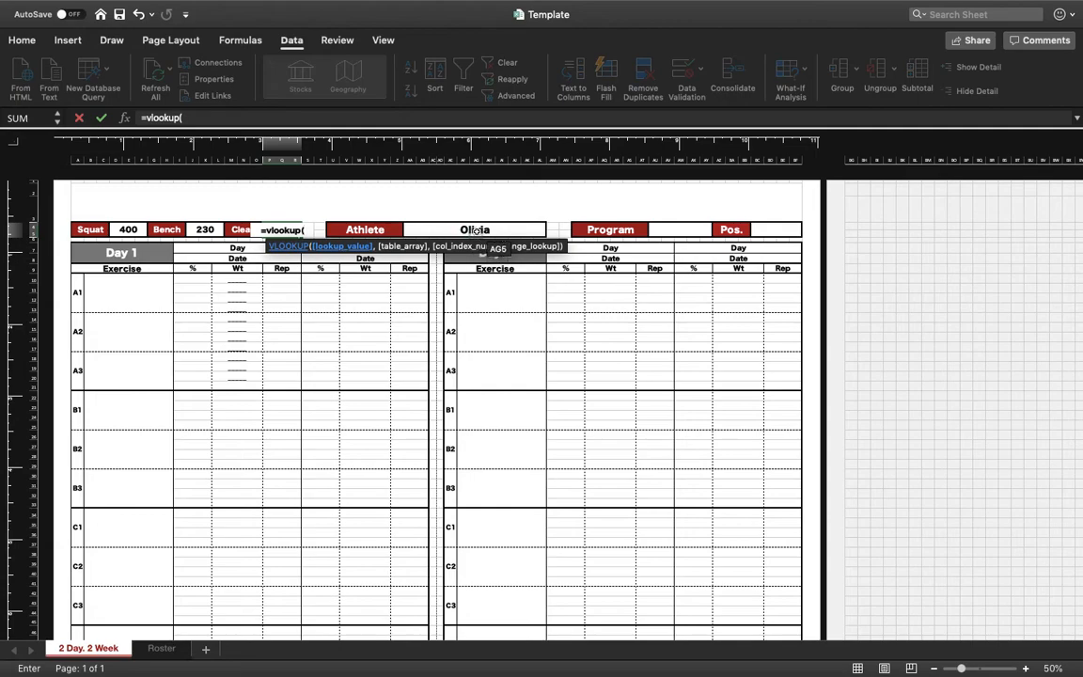
{"action": "left_click", "coordinate": [477, 230]}
{"action": "type", "text": ","}
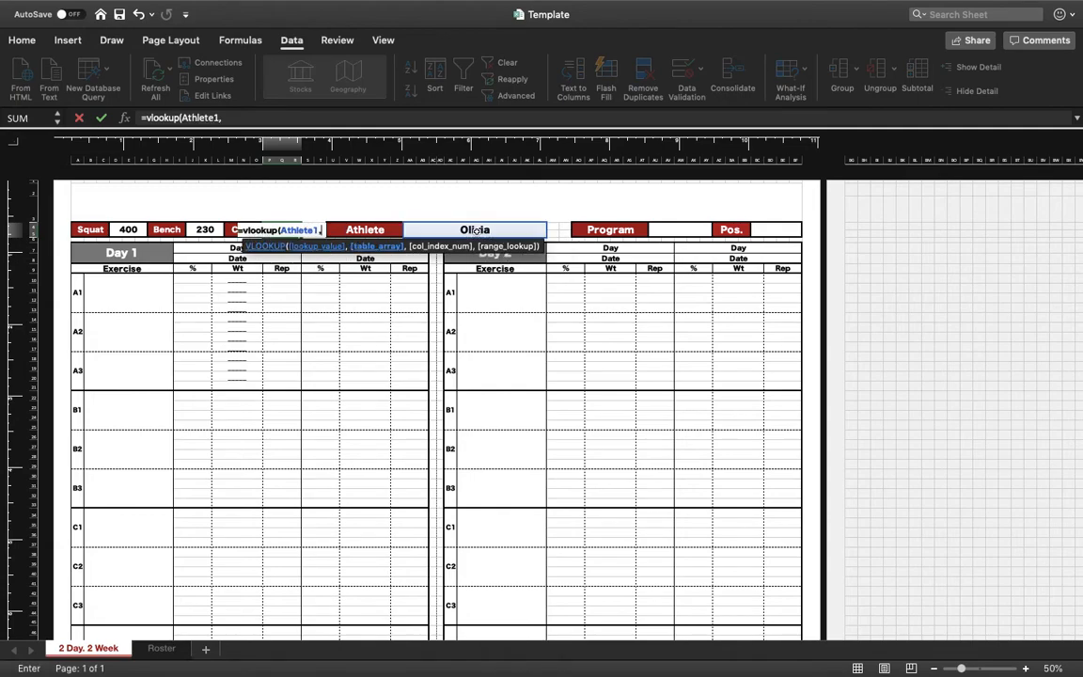
{"action": "left_click", "coordinate": [160, 649]}
{"action": "left_click_drag", "start_coordinate": [48, 166], "coordinate": [199, 286]}
{"action": "type", "text": ","}
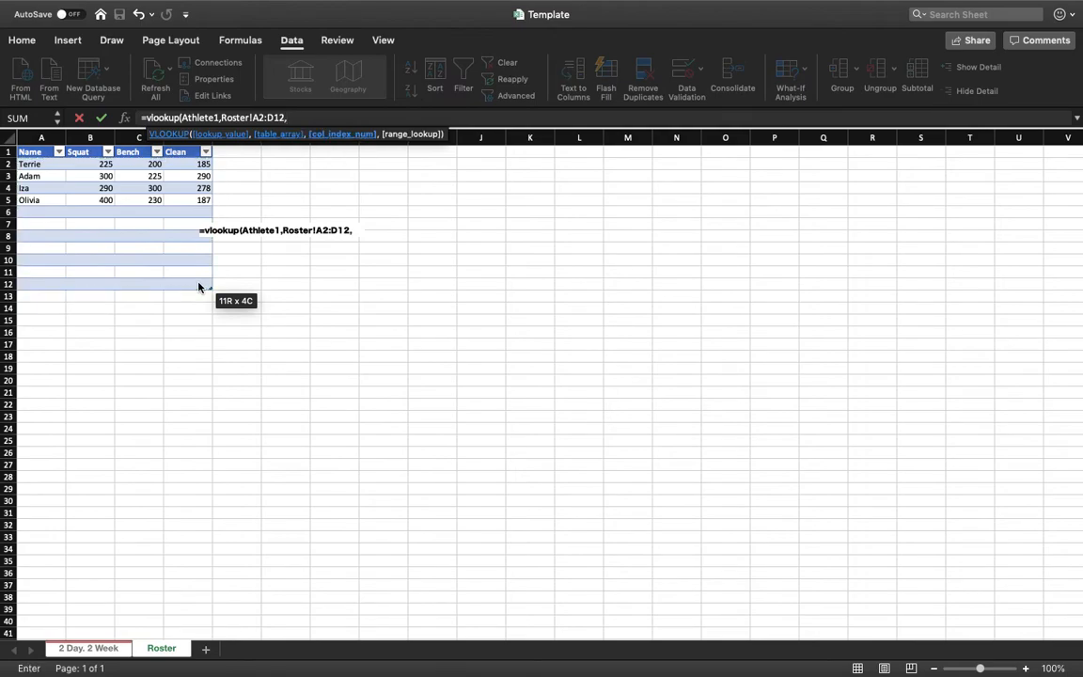
{"action": "type", "text": "4,asl"}
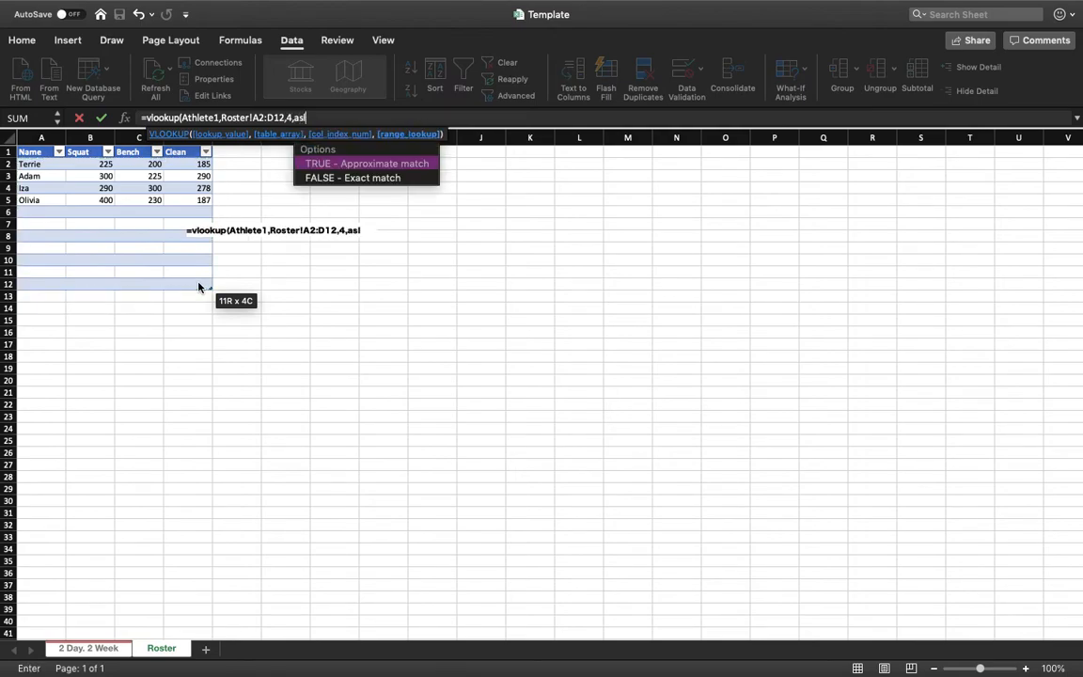
{"action": "key", "text": "BackSpace"}
{"action": "key", "text": "BackSpace"}
{"action": "key", "text": "BackSpace"}
{"action": "type", "text": "false)"}
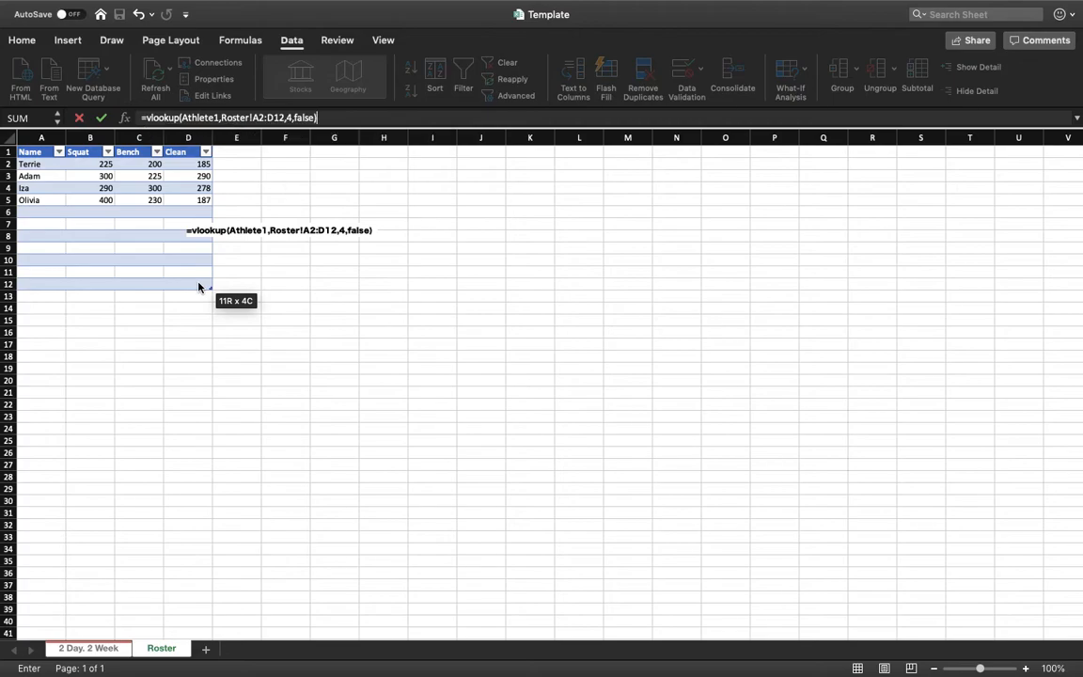
{"action": "key", "text": "Return"}
Step: Test the Squat, Bench and Clean lookups by switching the athlete to the second and first roster names
{"action": "left_click", "coordinate": [541, 231]}
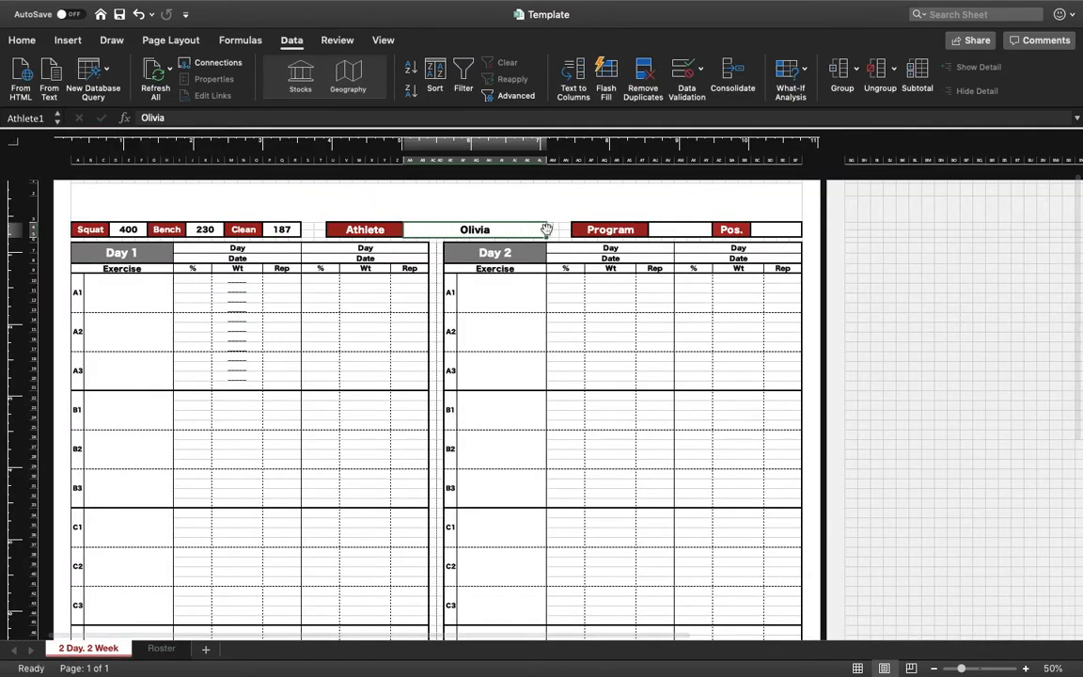
{"action": "left_click", "coordinate": [548, 230]}
{"action": "key", "text": "Up"}
{"action": "key", "text": "Up"}
{"action": "key", "text": "Return"}
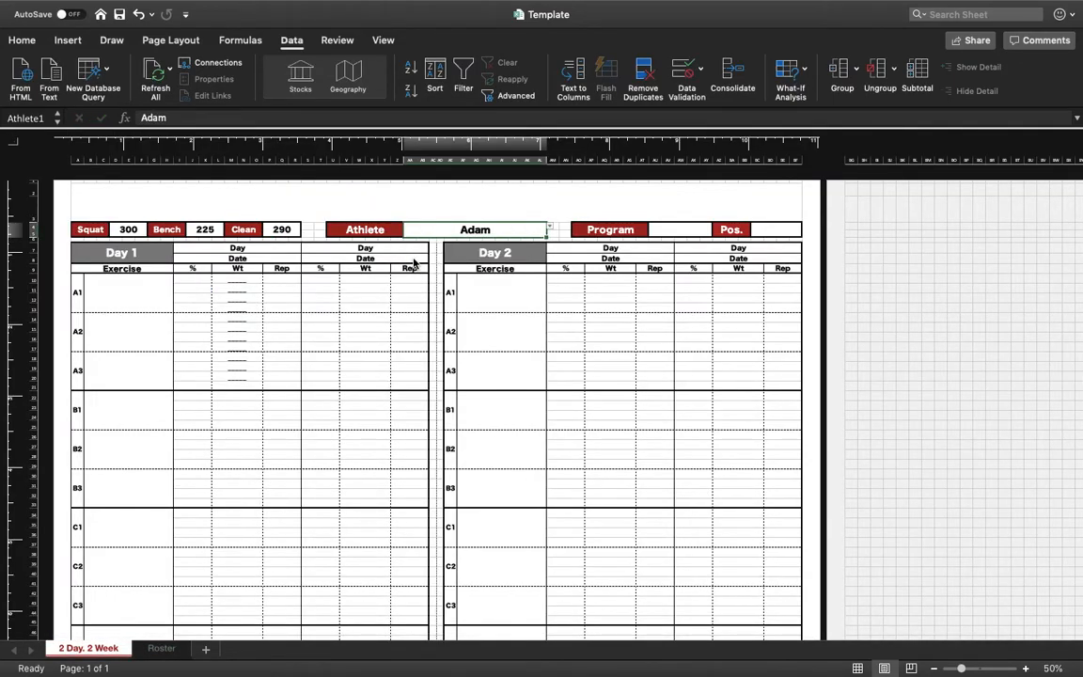
{"action": "left_click", "coordinate": [549, 231]}
{"action": "left_click", "coordinate": [425, 235]}
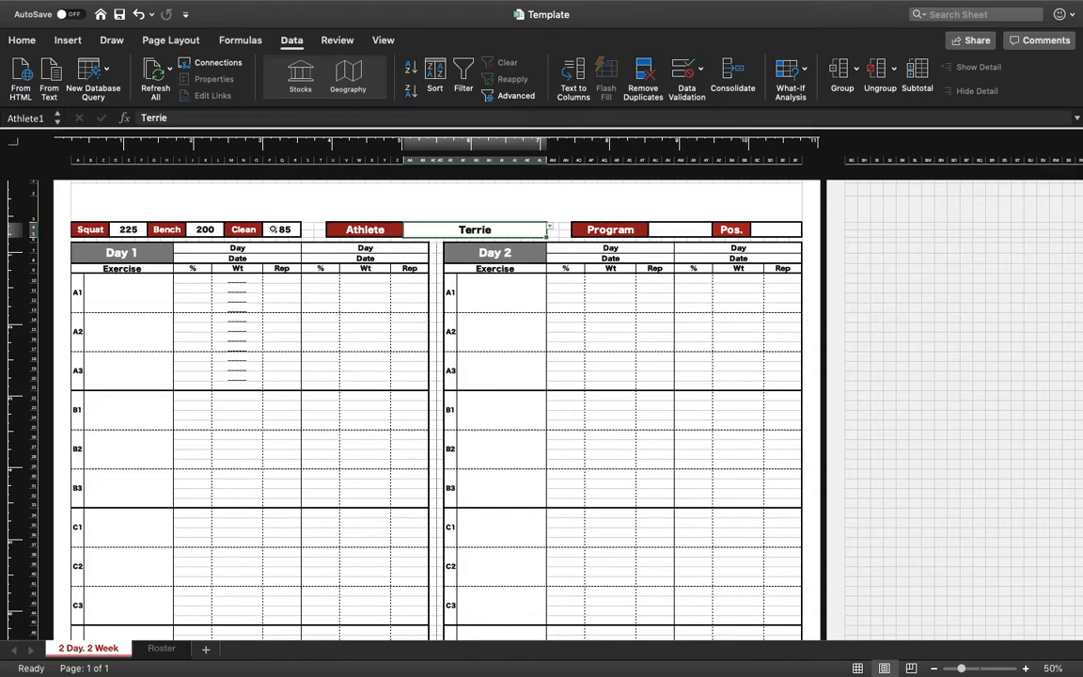
Step: Clear the VLOOKUP formula from the Clean value cell
{"action": "left_click", "coordinate": [274, 229]}
{"action": "left_click_drag", "start_coordinate": [350, 118], "coordinate": [58, 121]}
{"action": "key", "text": "BackSpace"}
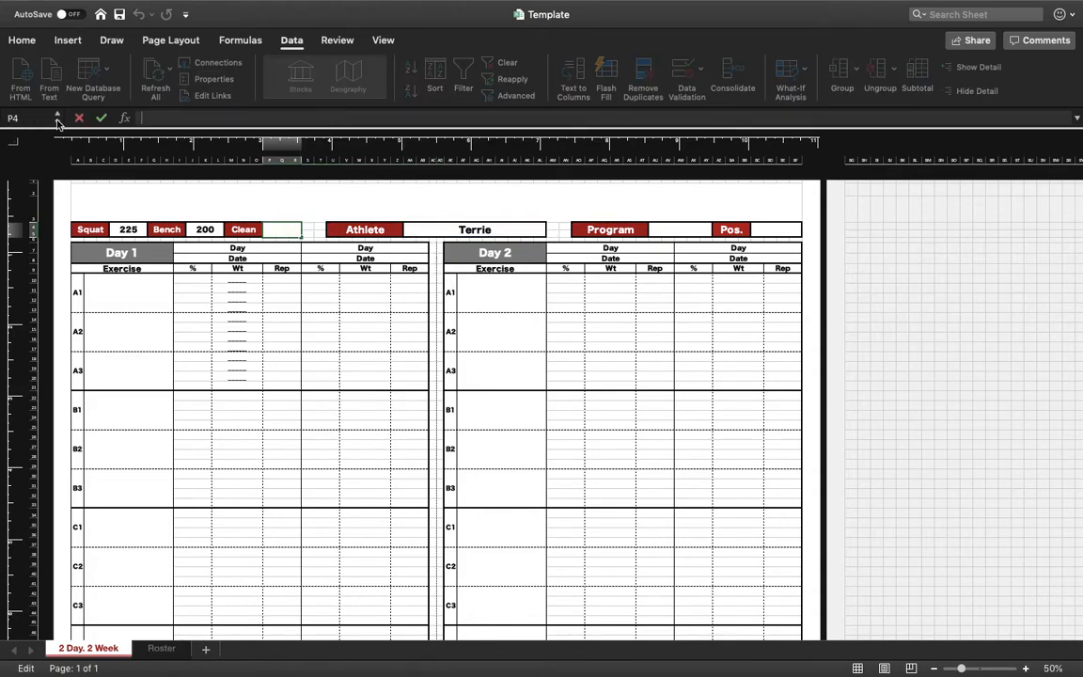
{"action": "key", "text": "Escape"}
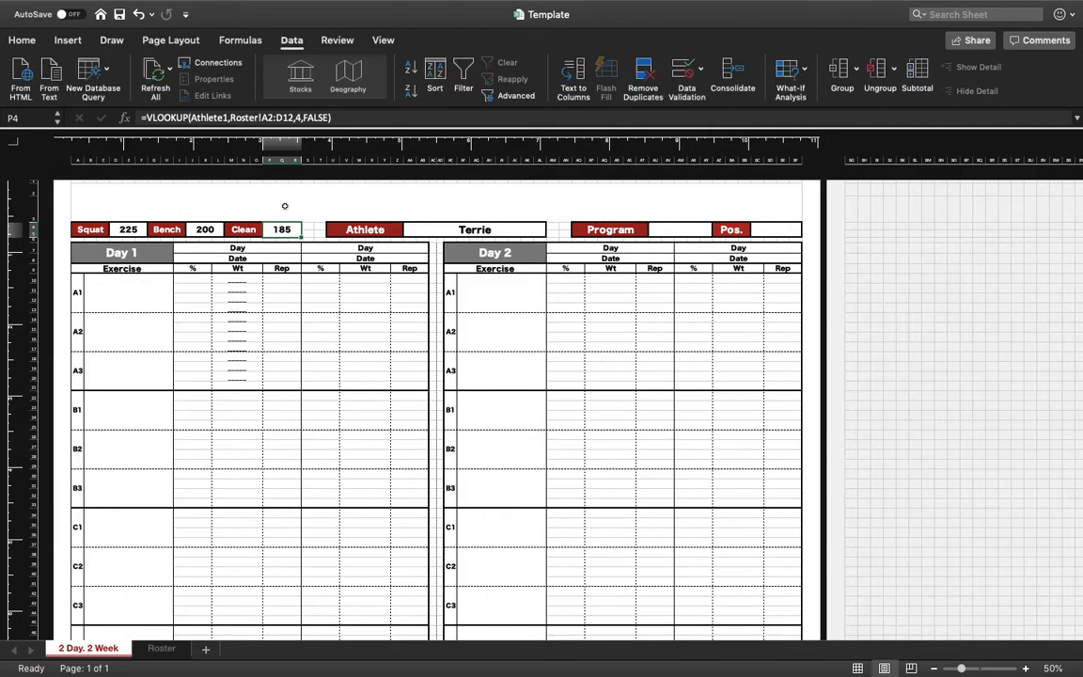
{"action": "left_click_drag", "start_coordinate": [324, 117], "coordinate": [129, 119]}
{"action": "key", "text": "BackSpace"}
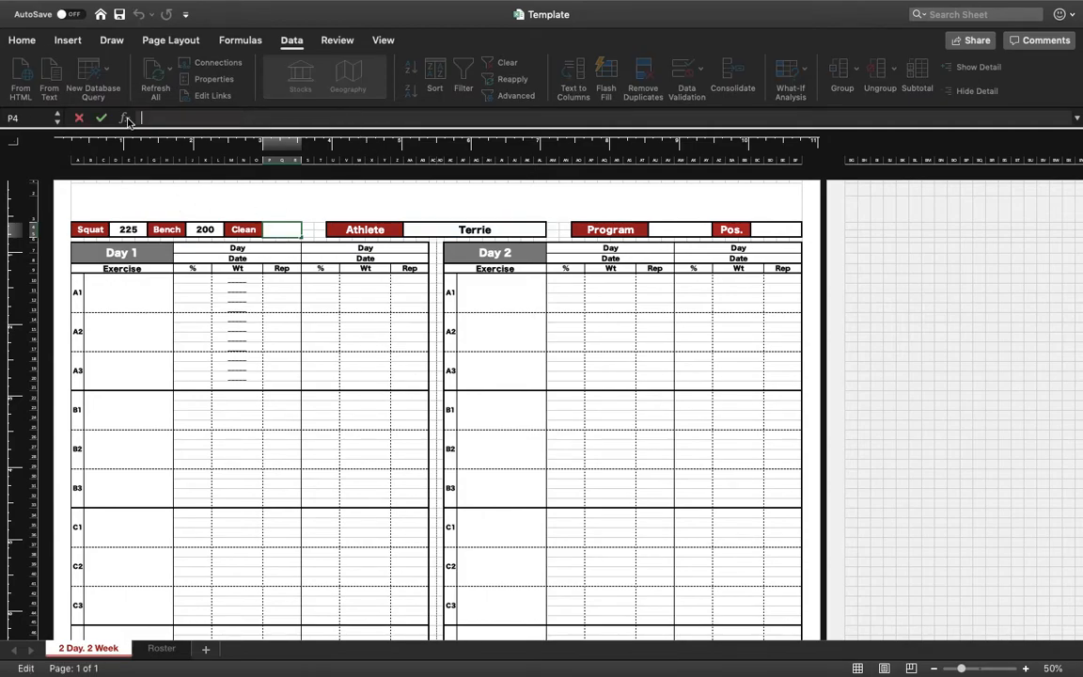
{"action": "left_click", "coordinate": [203, 241]}
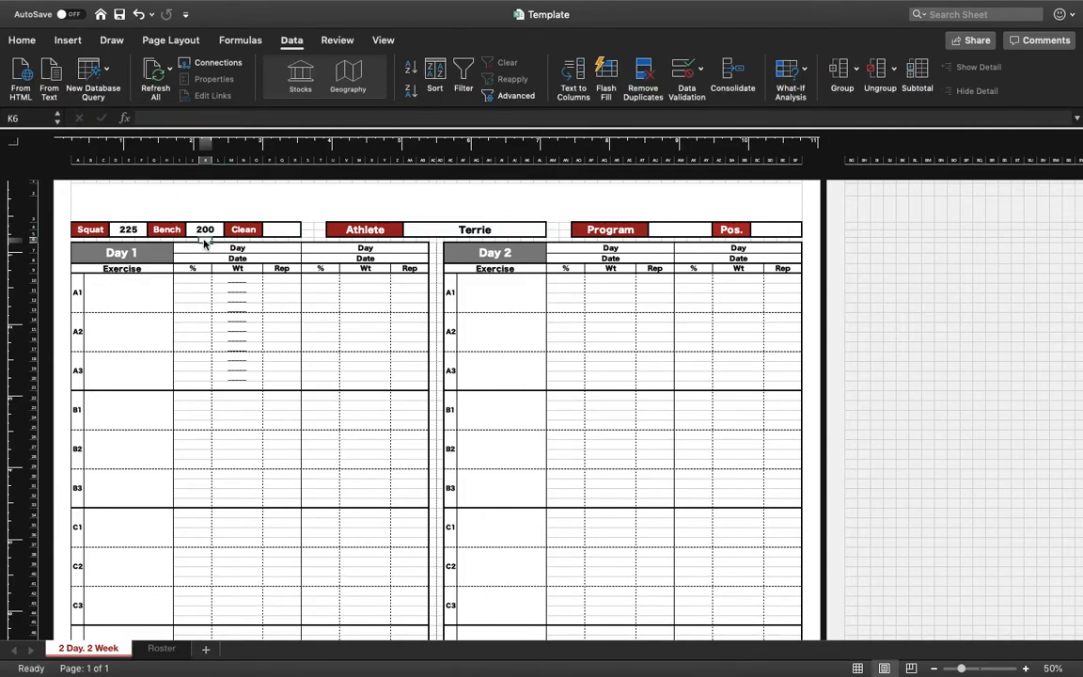
Step: Copy the full VLOOKUP formula text from the Bench value cell and leave that cell's formula as it is
{"action": "left_click", "coordinate": [200, 229]}
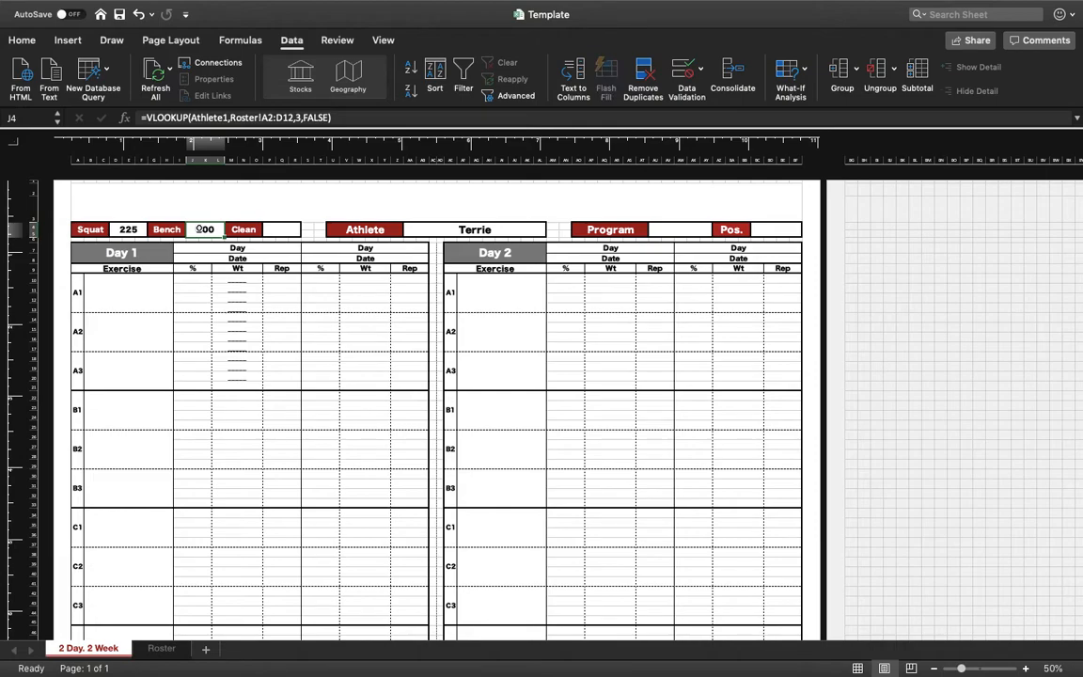
{"action": "left_click", "coordinate": [336, 117]}
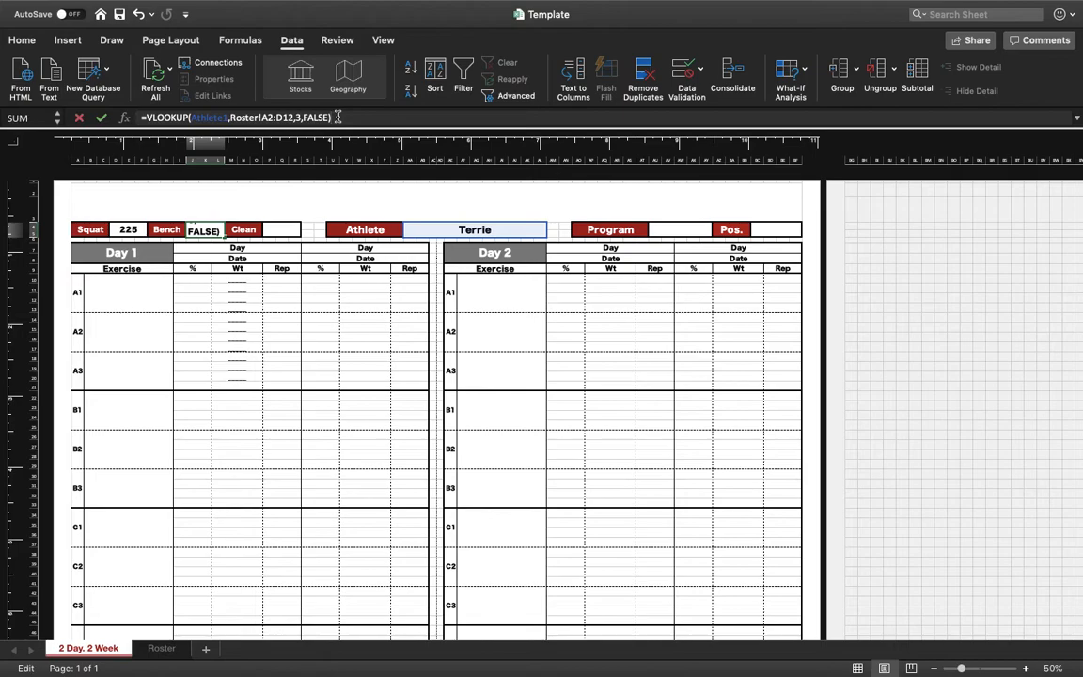
{"action": "left_click", "coordinate": [208, 232]}
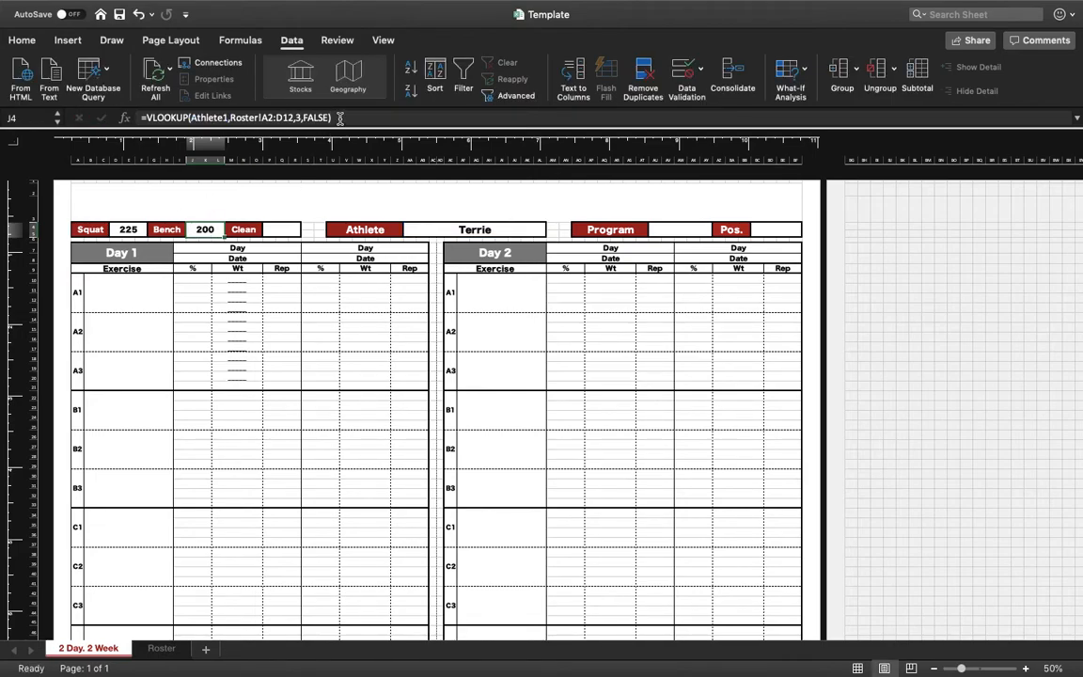
{"action": "double_click", "coordinate": [201, 118]}
{"action": "right_click", "coordinate": [150, 118]}
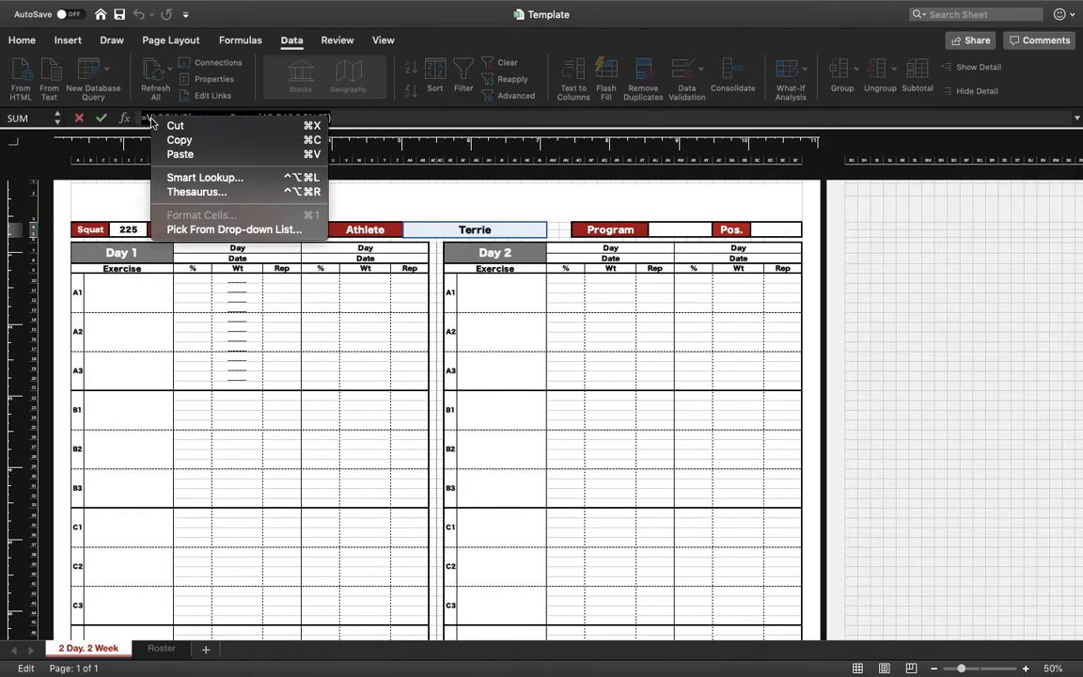
{"action": "left_click", "coordinate": [174, 141]}
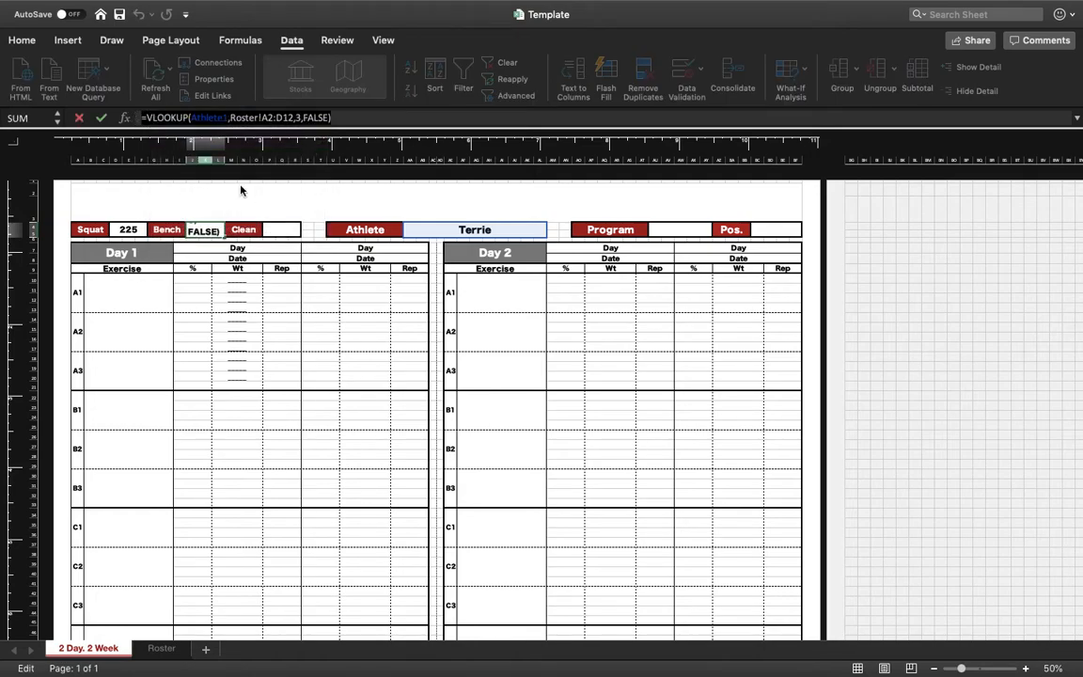
{"action": "key", "text": "Escape"}
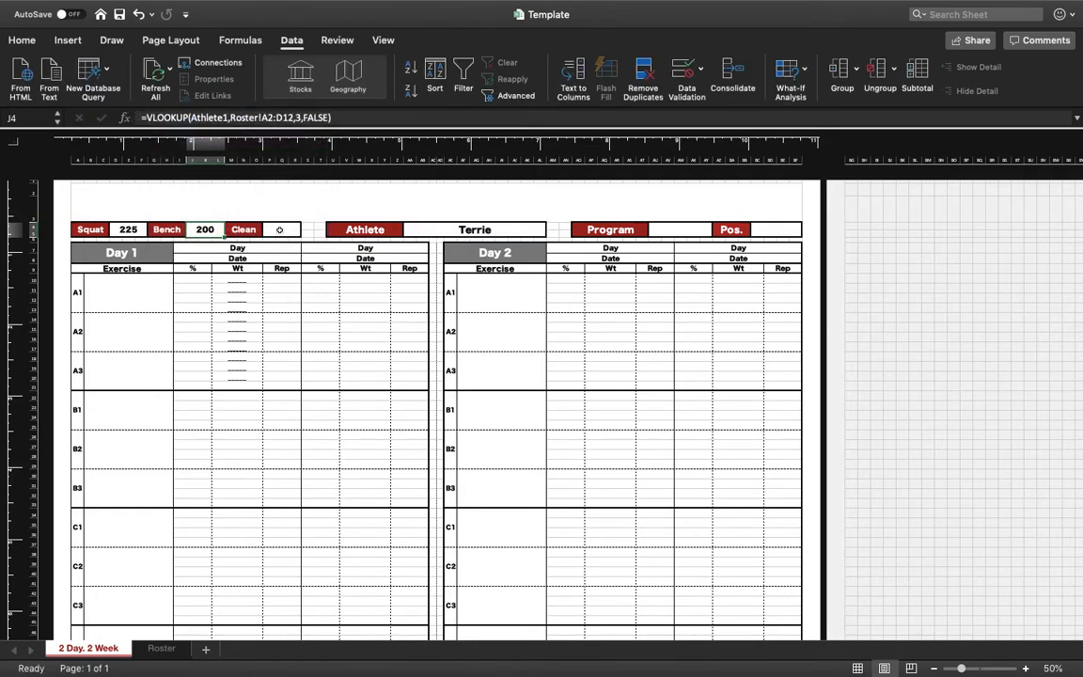
Step: Paste the copied Bench formula into the Clean value cell and change its column index to 4
{"action": "left_click", "coordinate": [279, 228]}
{"action": "left_click", "coordinate": [204, 117]}
{"action": "right_click", "coordinate": [203, 116]}
{"action": "left_click", "coordinate": [223, 152]}
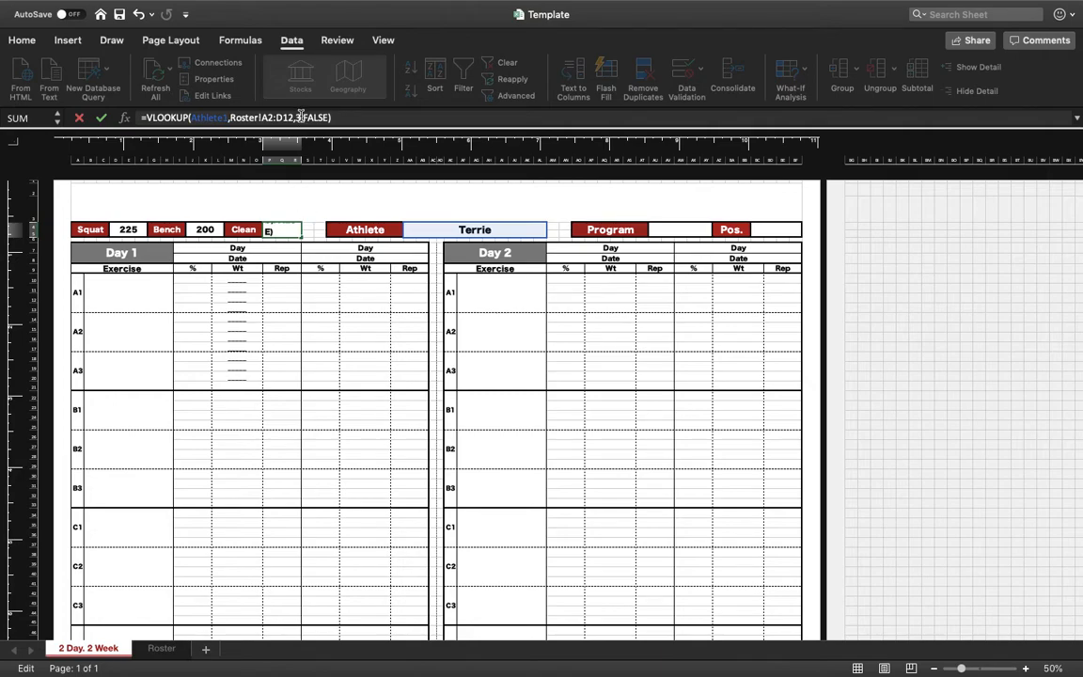
{"action": "left_click", "coordinate": [299, 117]}
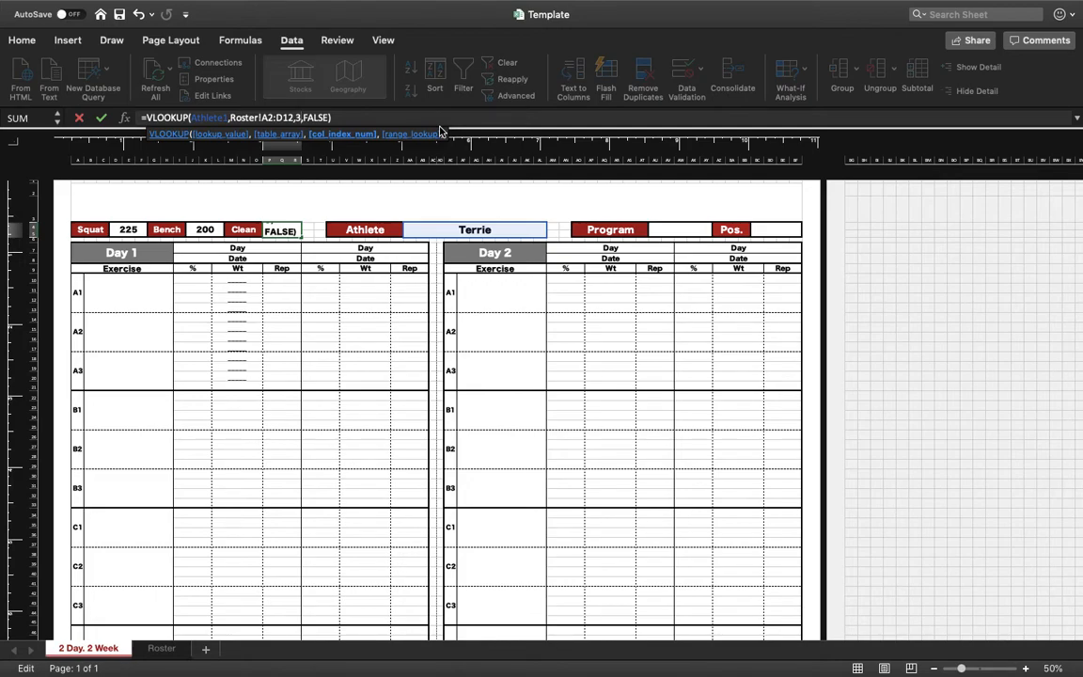
{"action": "key", "text": "BackSpace"}
{"action": "type", "text": "4"}
{"action": "key", "text": "Return"}
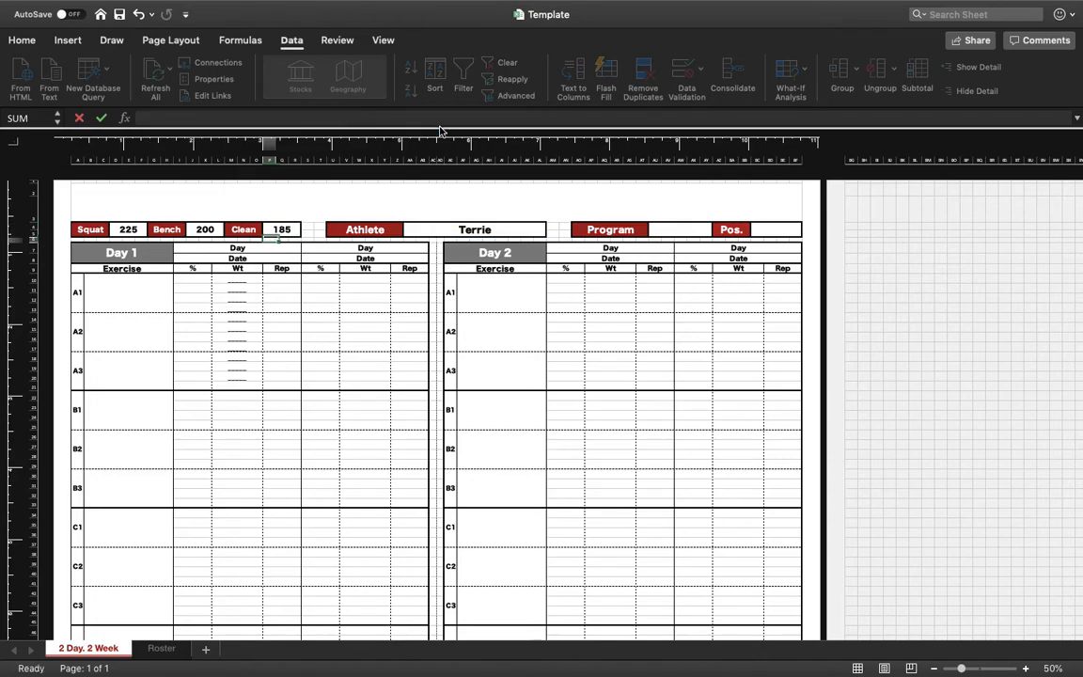
Step: Delete the pasted lookup formula from the Clean value cell and select the Bench value cell
{"action": "left_click", "coordinate": [276, 232]}
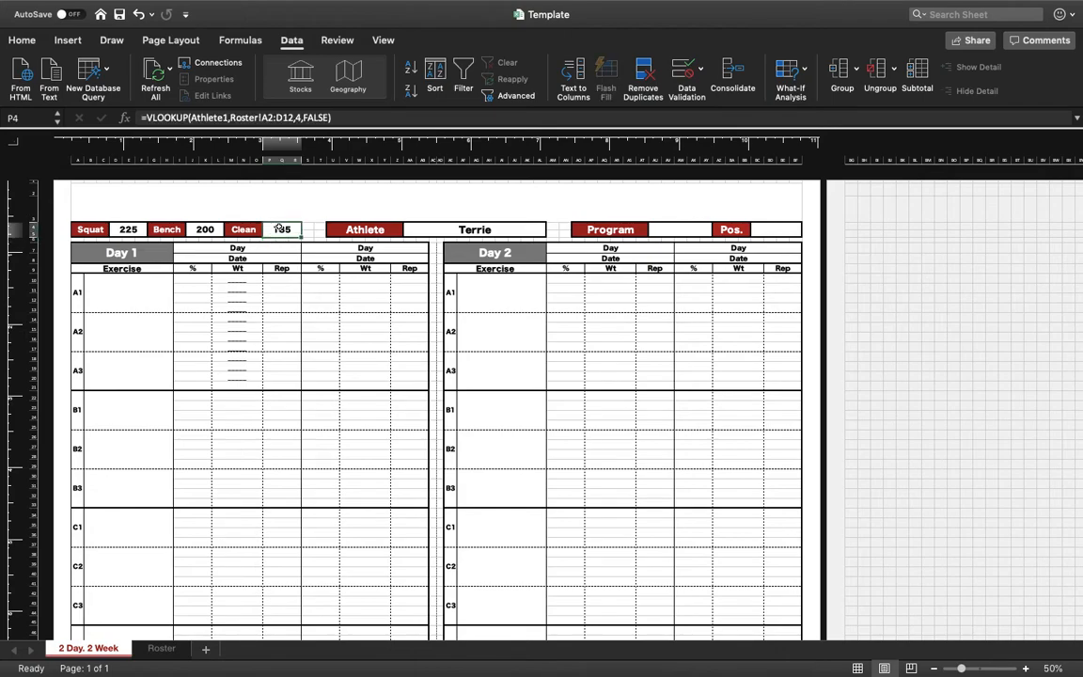
{"action": "left_click", "coordinate": [312, 118]}
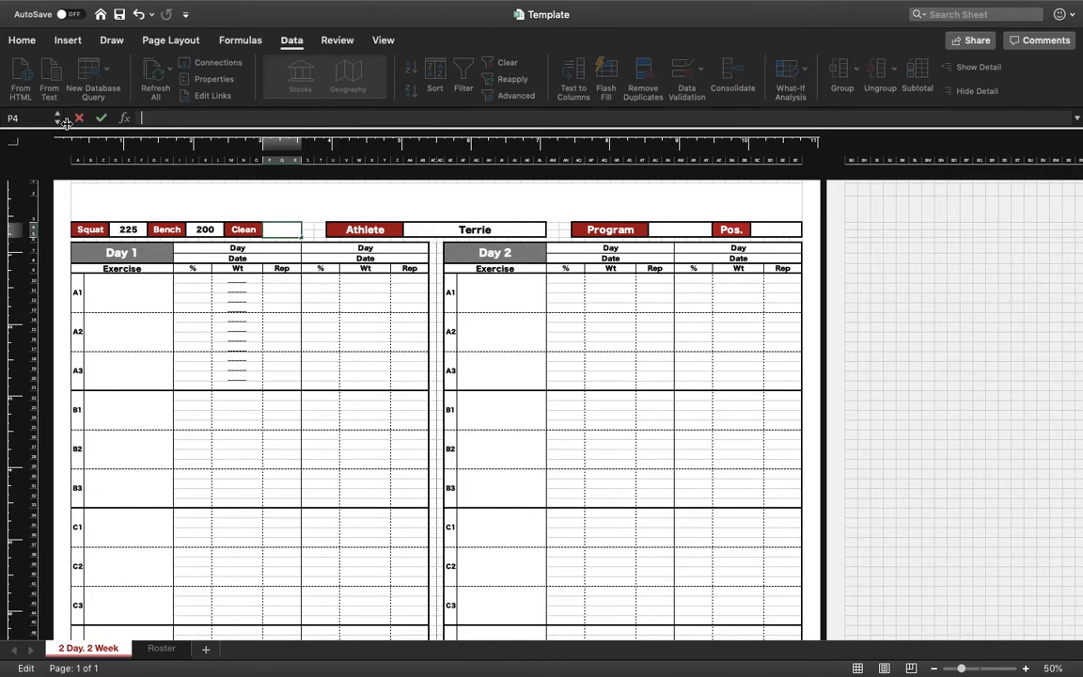
{"action": "left_click", "coordinate": [200, 229]}
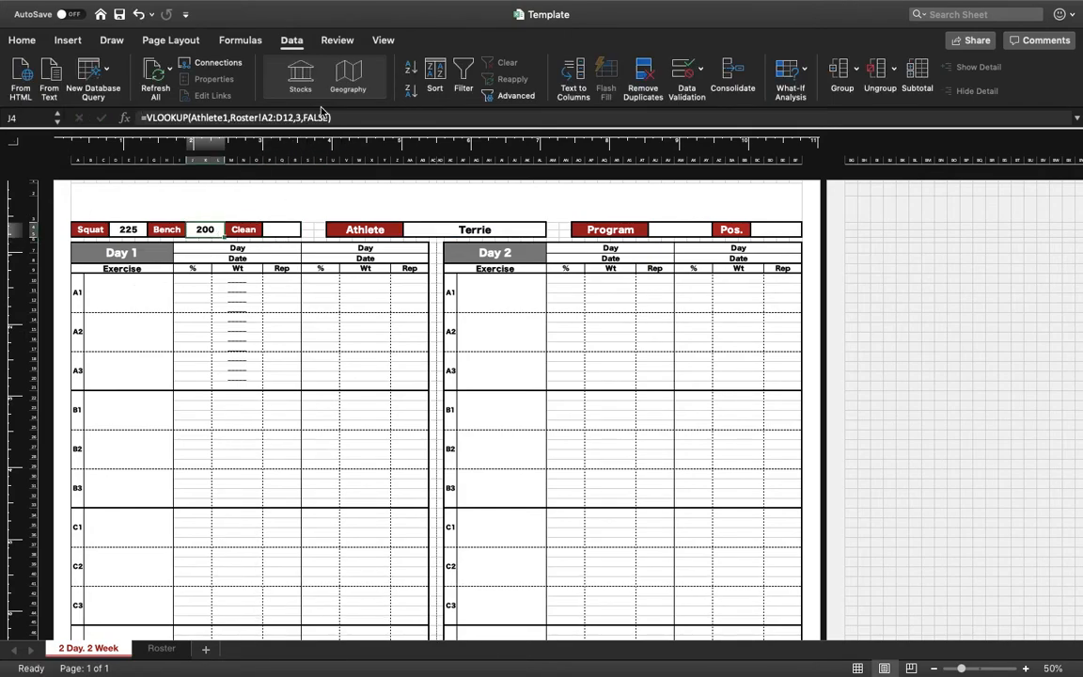
Step: Copy the Bench cell's formula =VLOOKUP(Athlete1,Roster!A2:D12,3,FALSE) as text, leaving the Bench cell's edit mode without changes
{"action": "left_click", "coordinate": [338, 117]}
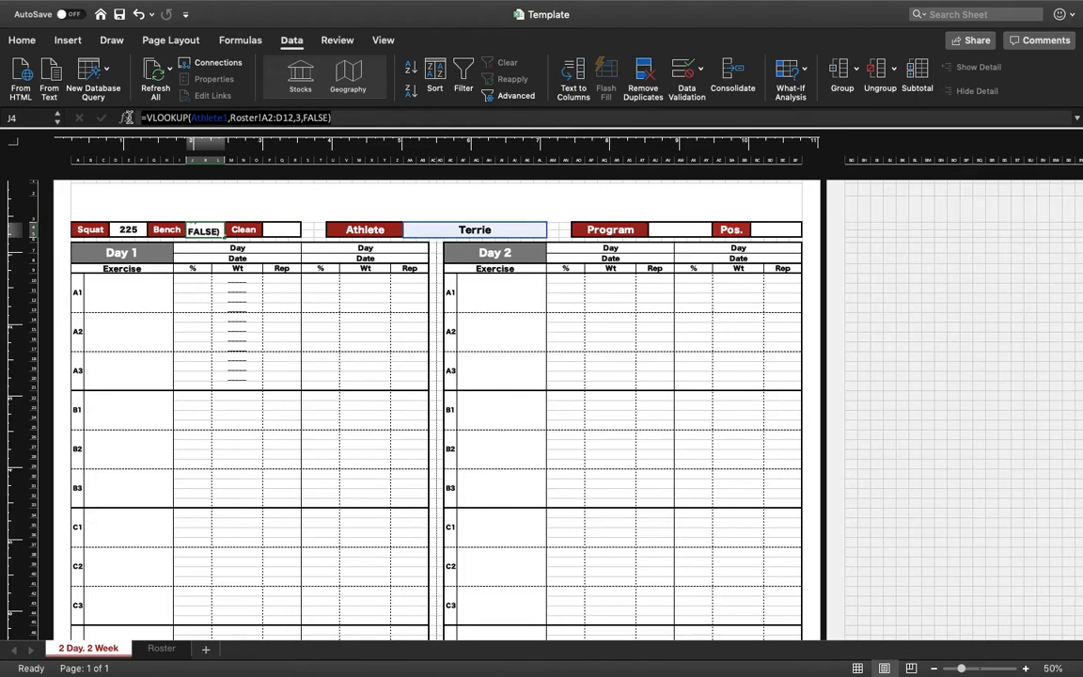
{"action": "right_click", "coordinate": [161, 119]}
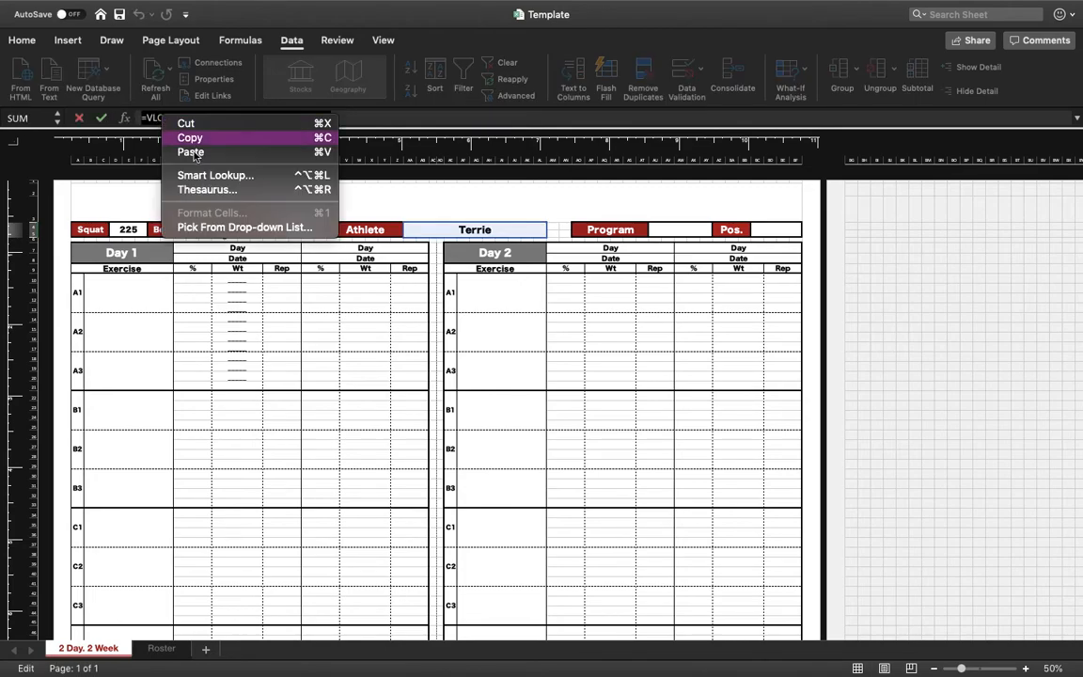
{"action": "left_click", "coordinate": [199, 139]}
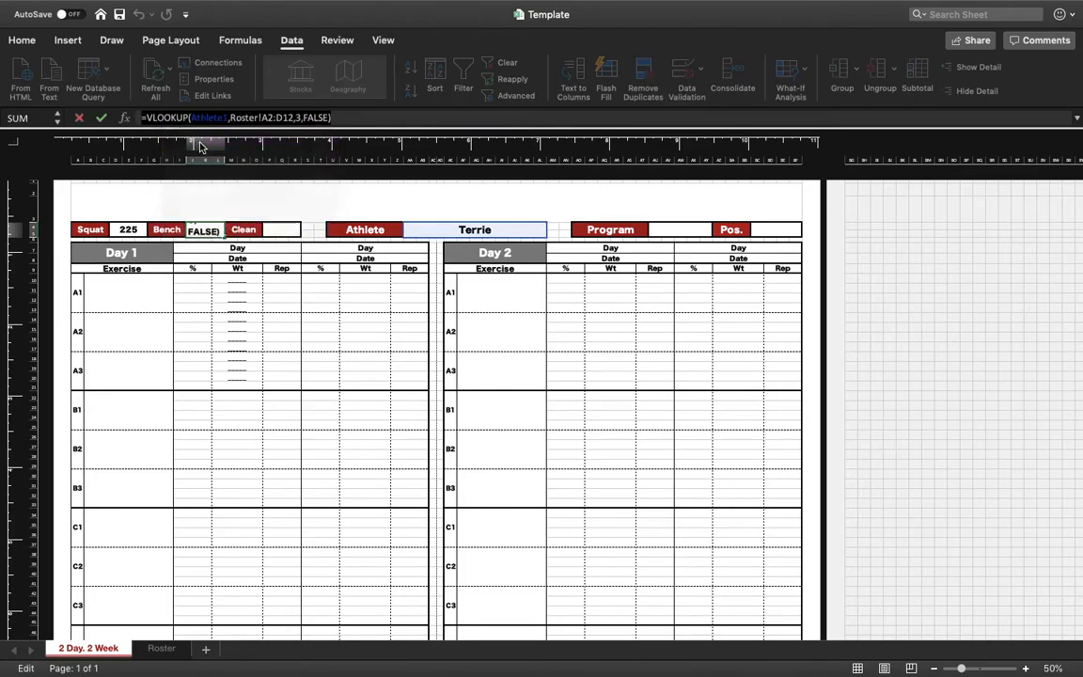
{"action": "left_click", "coordinate": [285, 232]}
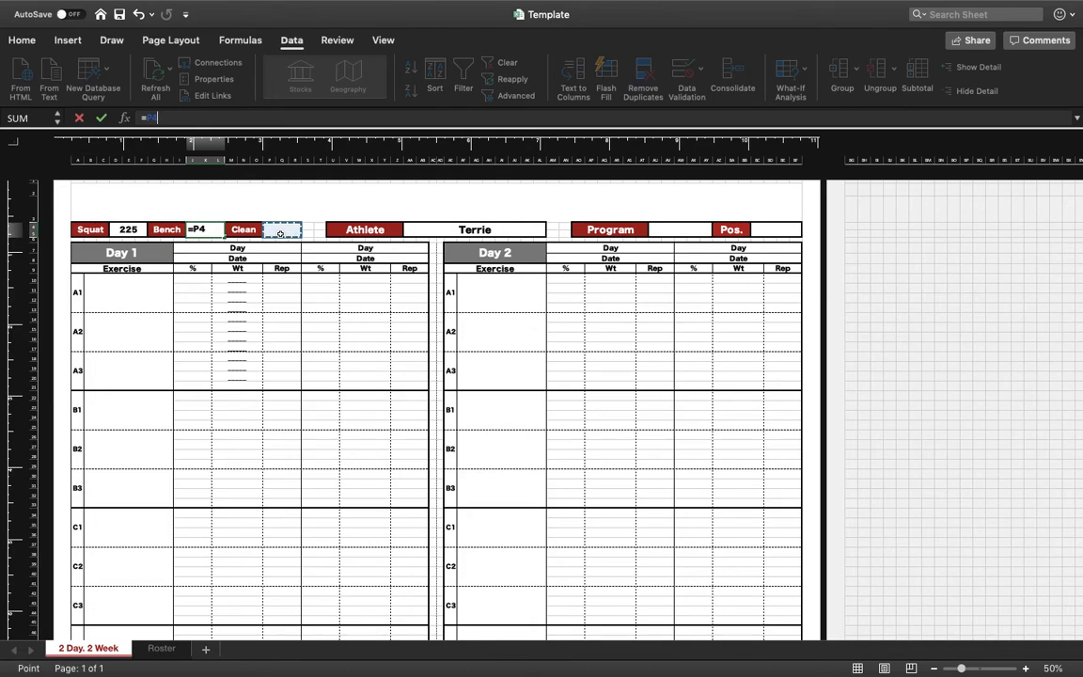
{"action": "key", "text": "Escape"}
Step: Paste the copied formula into the empty Clean value cell with the column index set to 4
{"action": "left_click", "coordinate": [280, 233]}
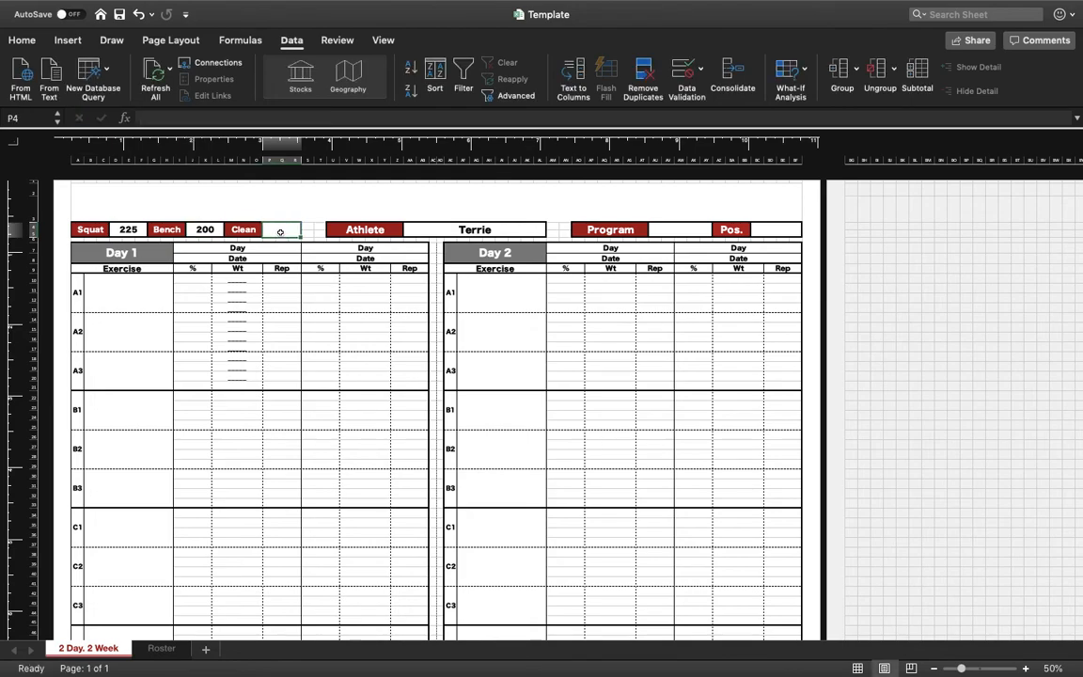
{"action": "left_click", "coordinate": [279, 115]}
{"action": "key", "text": "super+v"}
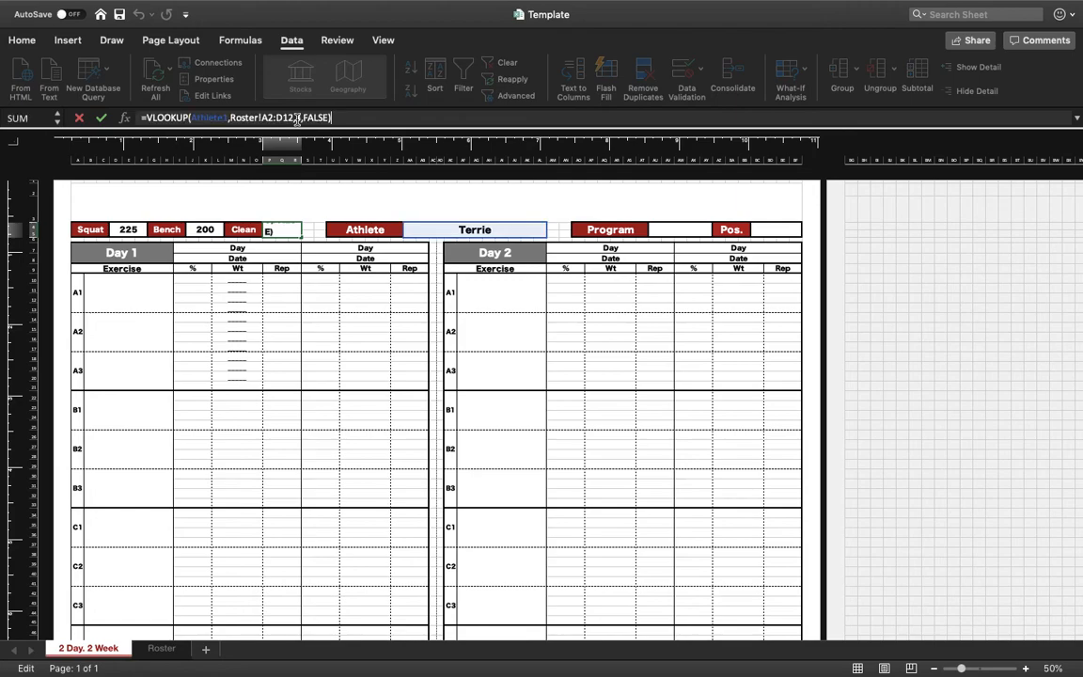
{"action": "key", "text": "Return"}
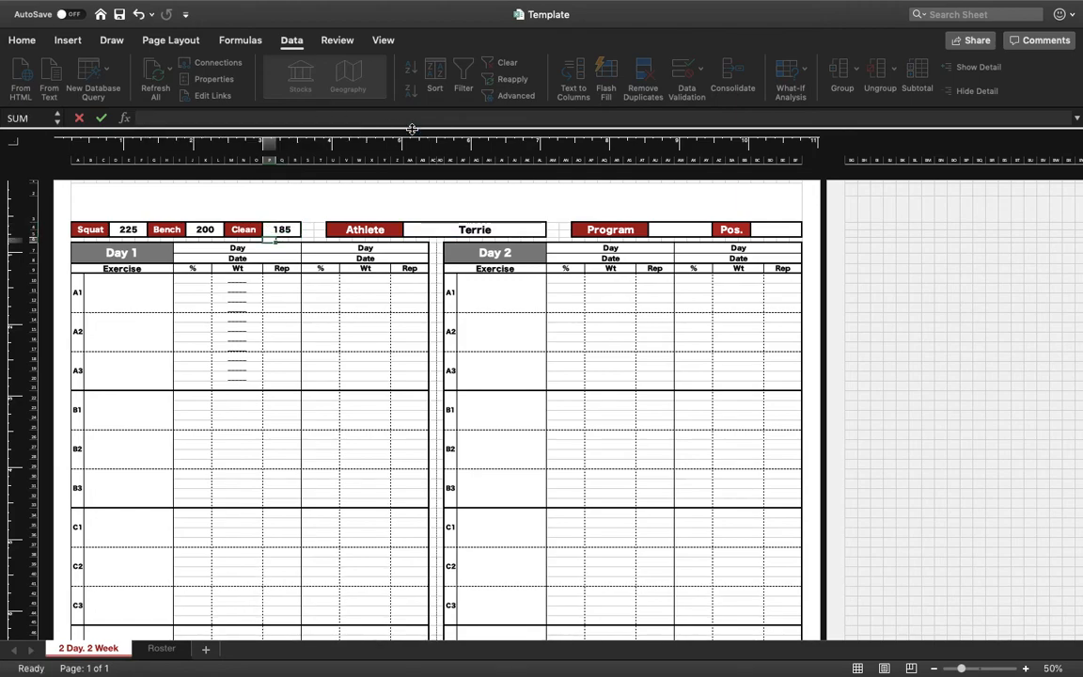
Step: Test all three lookups by switching the athlete to the third roster name and reopening the athlete list
{"action": "left_click", "coordinate": [489, 229]}
{"action": "left_click", "coordinate": [550, 229]}
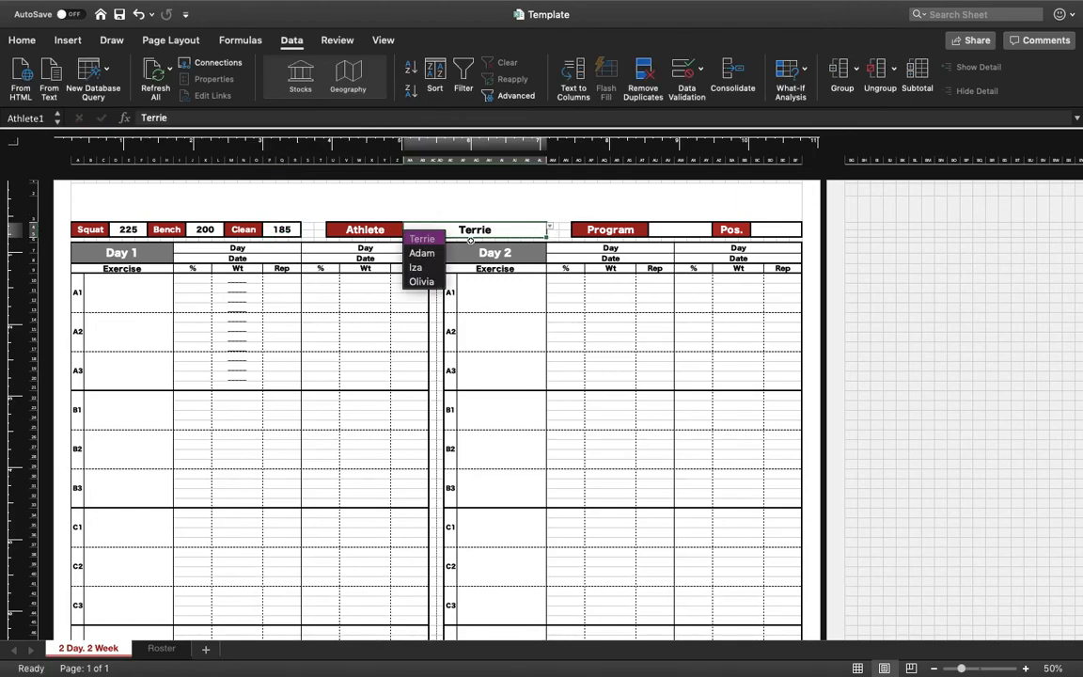
{"action": "left_click", "coordinate": [418, 267]}
{"action": "left_click", "coordinate": [548, 231]}
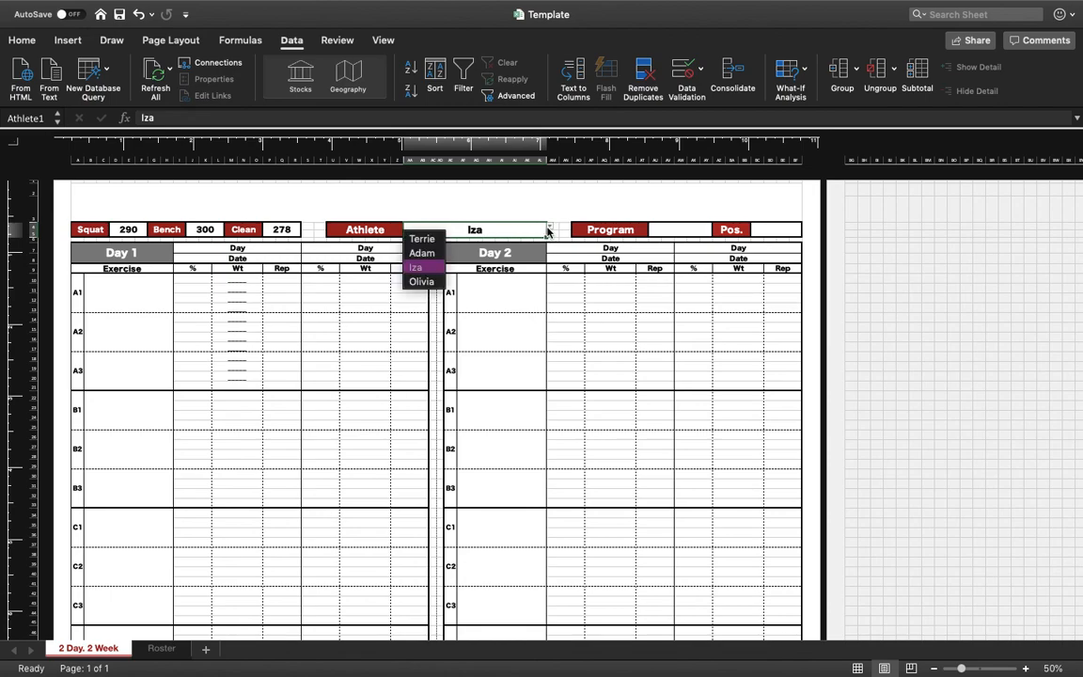